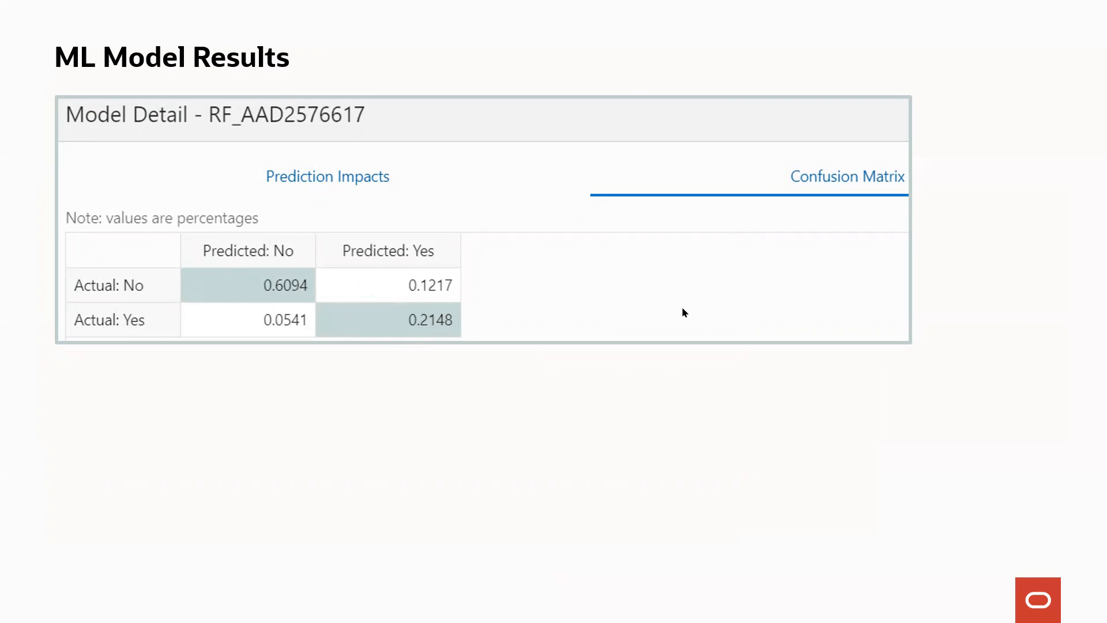
- Exit the slideshow to edit slide 7, 'ML Model Results', in Normal view
{"action": "key", "text": "Escape"}
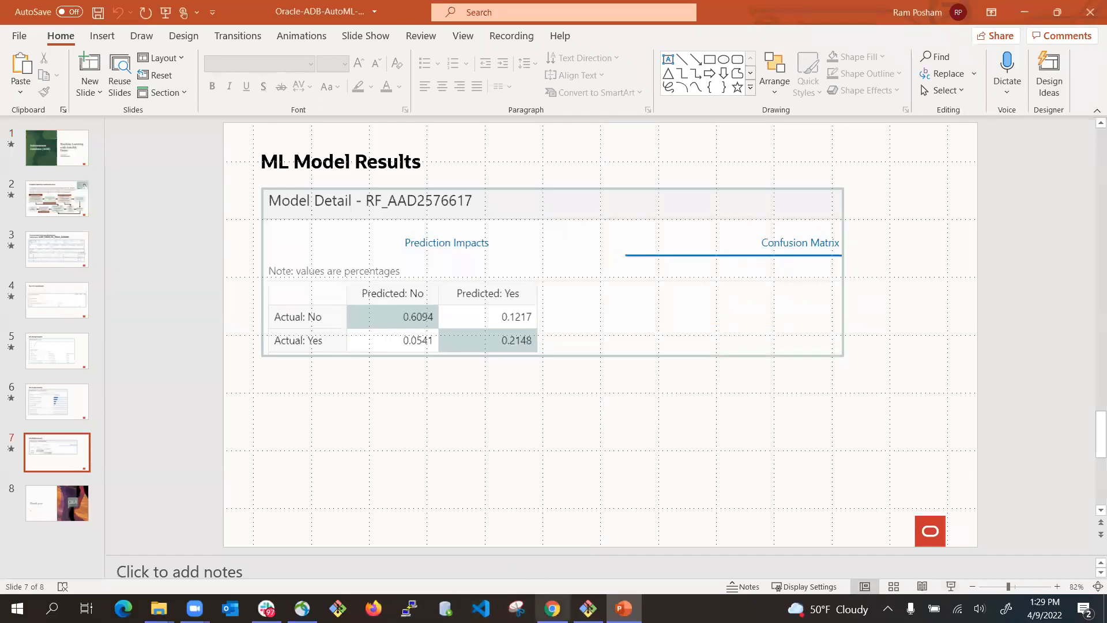
- Load cloud.oracle.com in Chrome and sign in to the cloud account through single sign-on
{"action": "left_click", "coordinate": [552, 608]}
{"action": "left_click", "coordinate": [279, 40]}
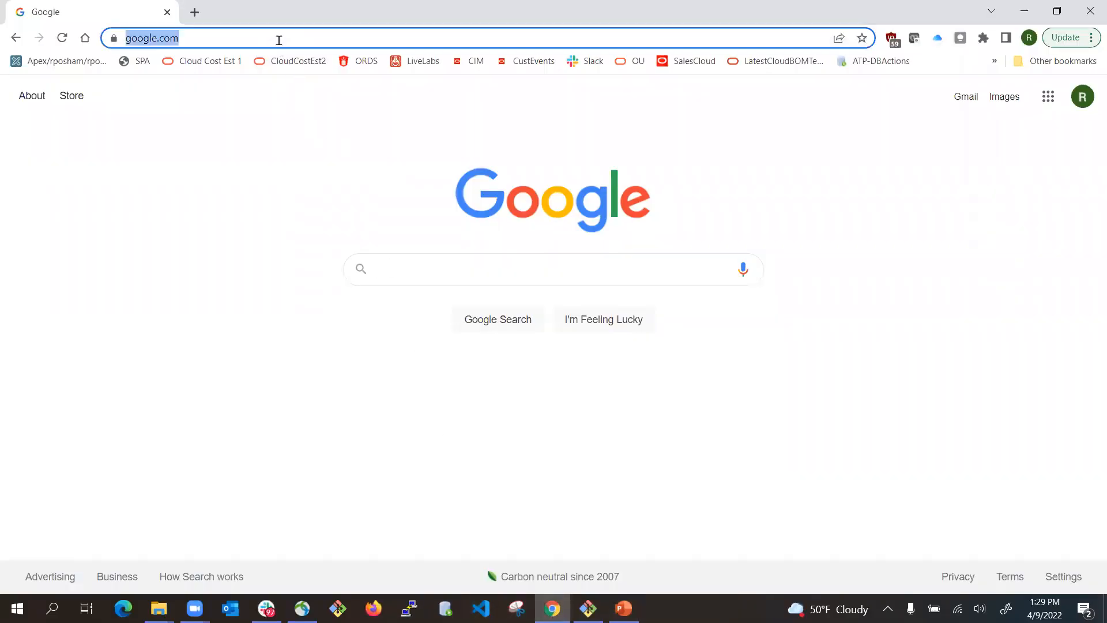
{"action": "type", "text": "cloud.orac"}
{"action": "key", "text": "Return"}
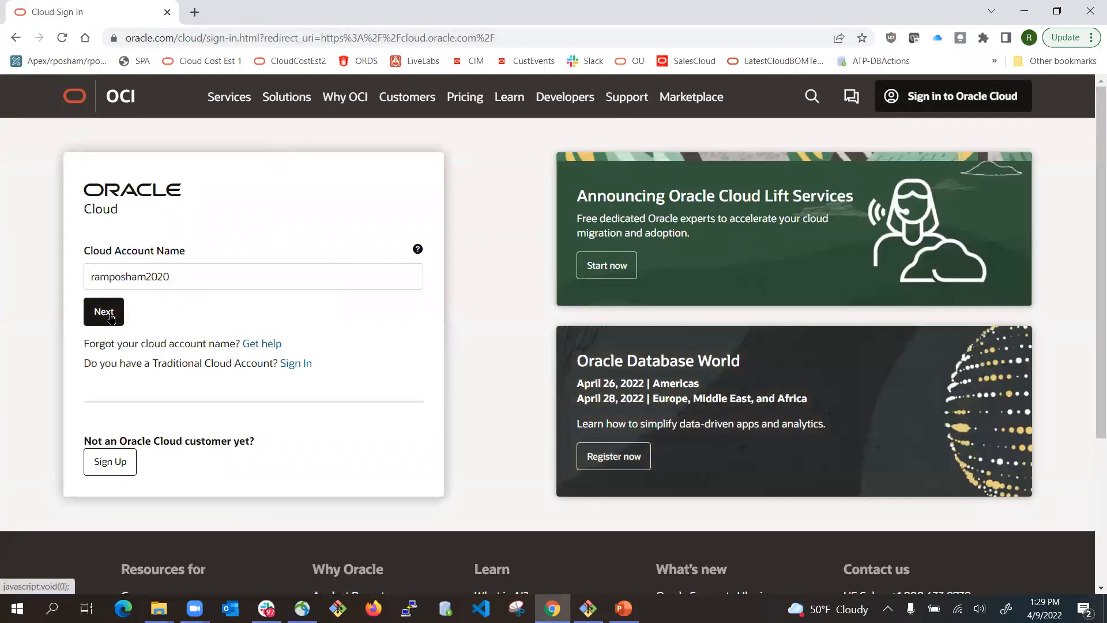
{"action": "left_click", "coordinate": [106, 314]}
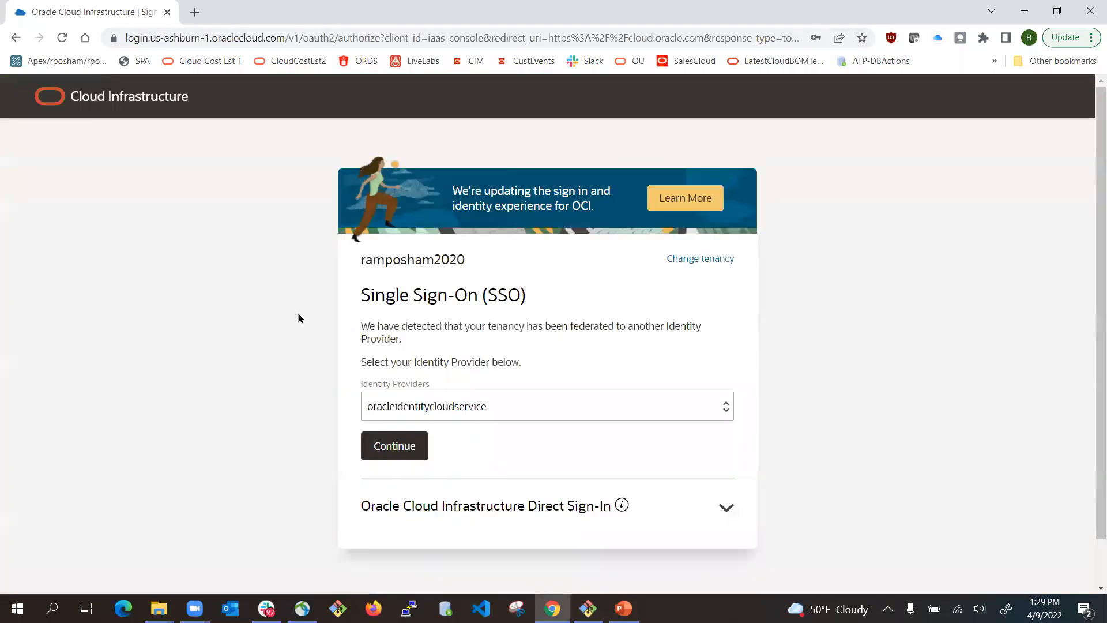
{"action": "left_click", "coordinate": [403, 446]}
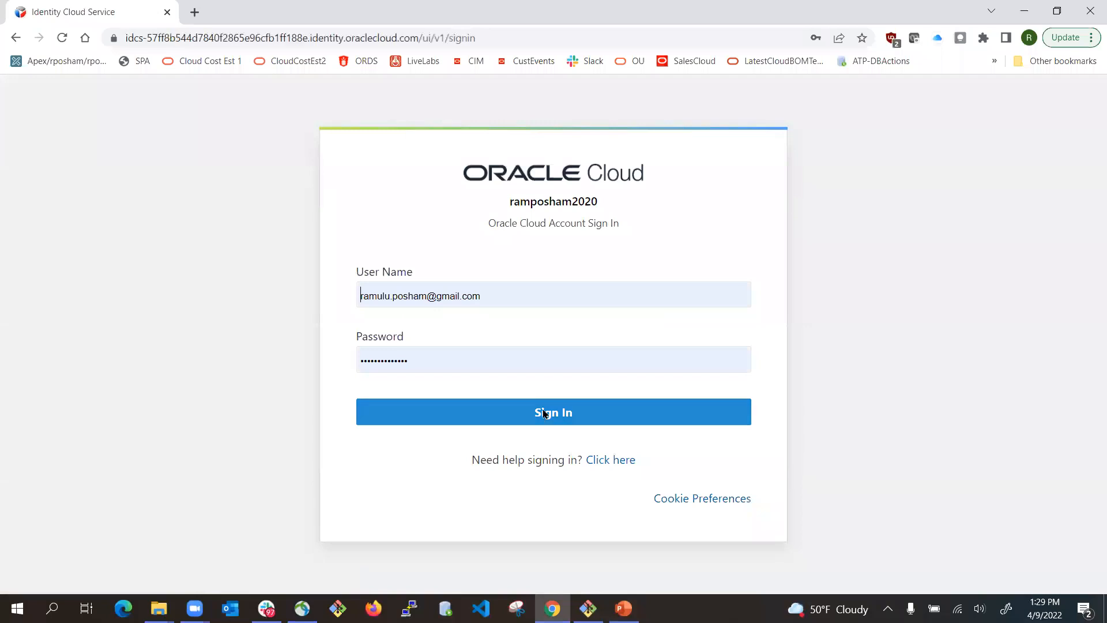
{"action": "left_click", "coordinate": [544, 414]}
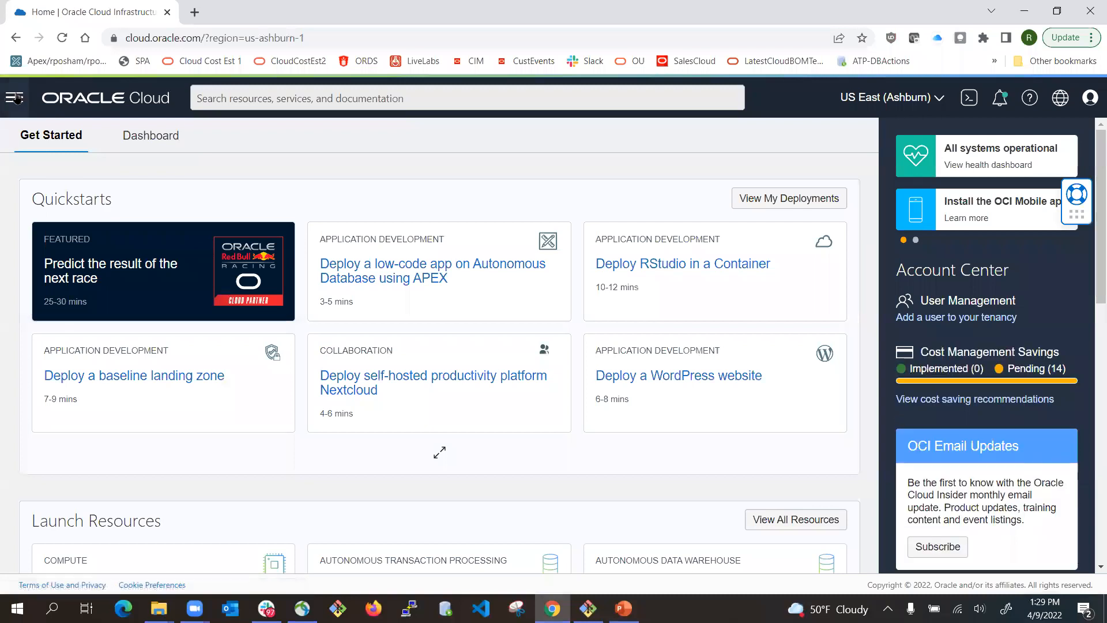
- Go to Oracle Database > Autonomous Data Warehouse to list the demo compartment's databases
{"action": "left_click", "coordinate": [16, 98]}
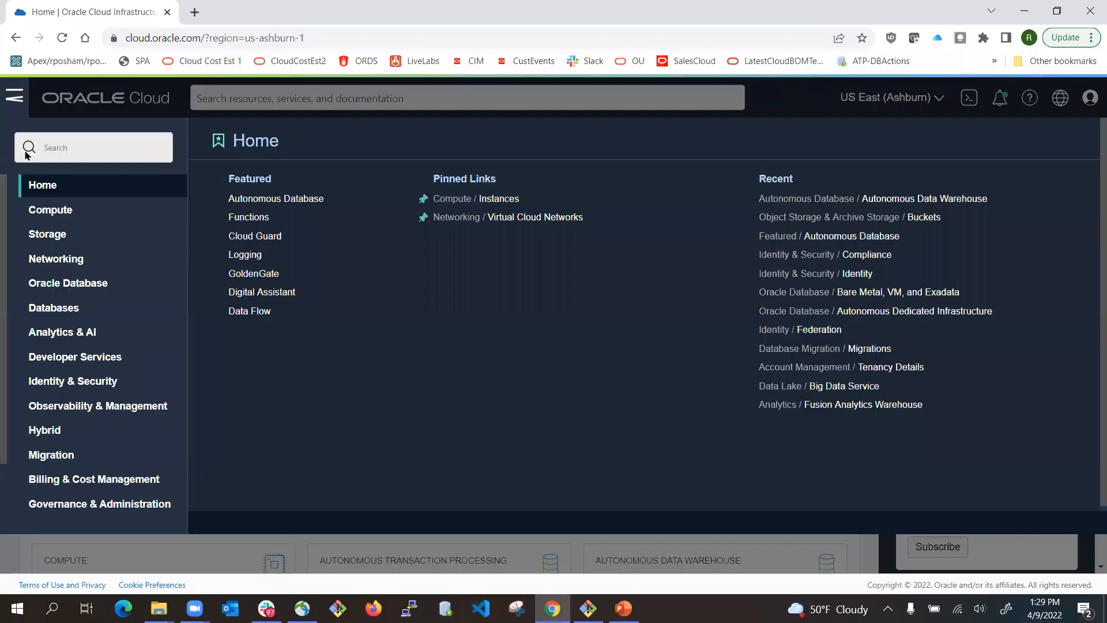
{"action": "left_click", "coordinate": [65, 283]}
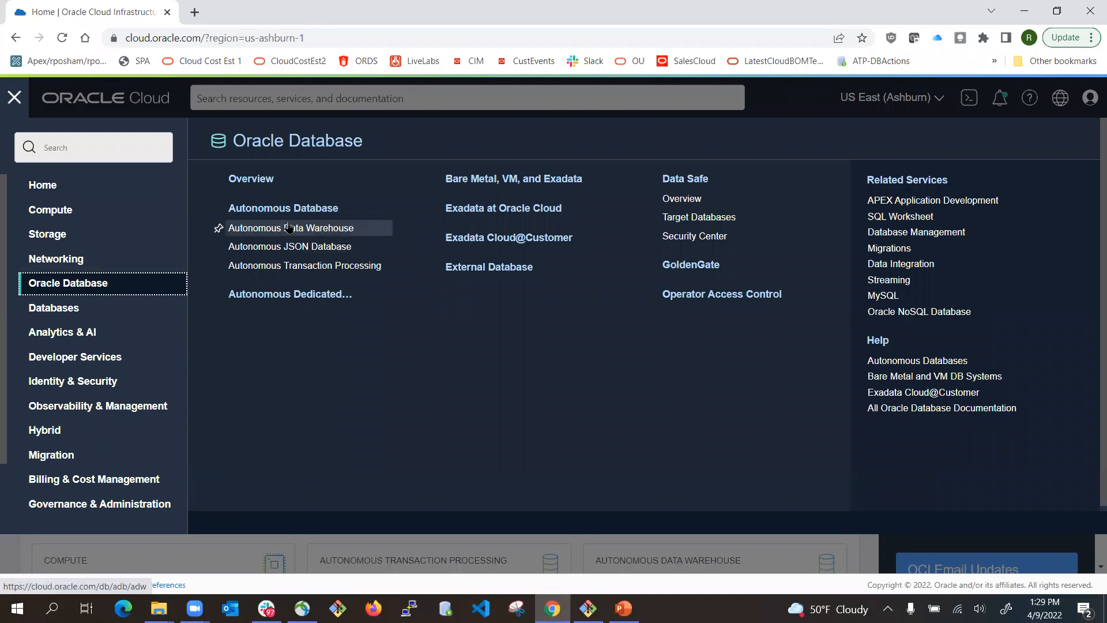
{"action": "left_click", "coordinate": [315, 232]}
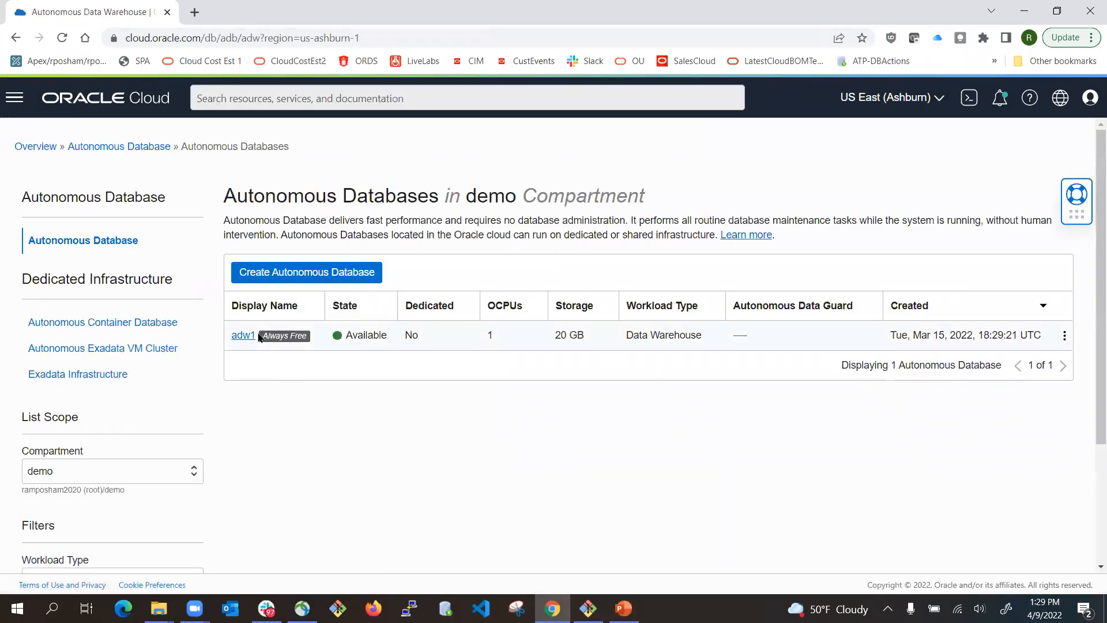
- Start a new Autonomous Database and turn on the Always Free option
{"action": "left_click", "coordinate": [267, 276]}
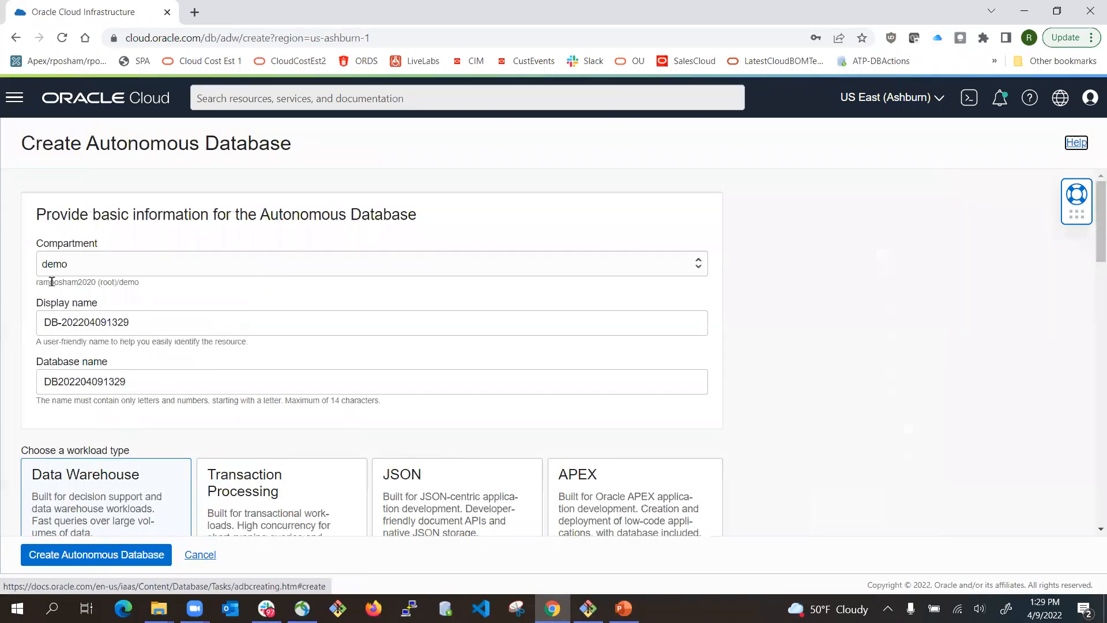
{"action": "scroll", "coordinate": [116, 344], "scroll_direction": "down", "scroll_amount": 2}
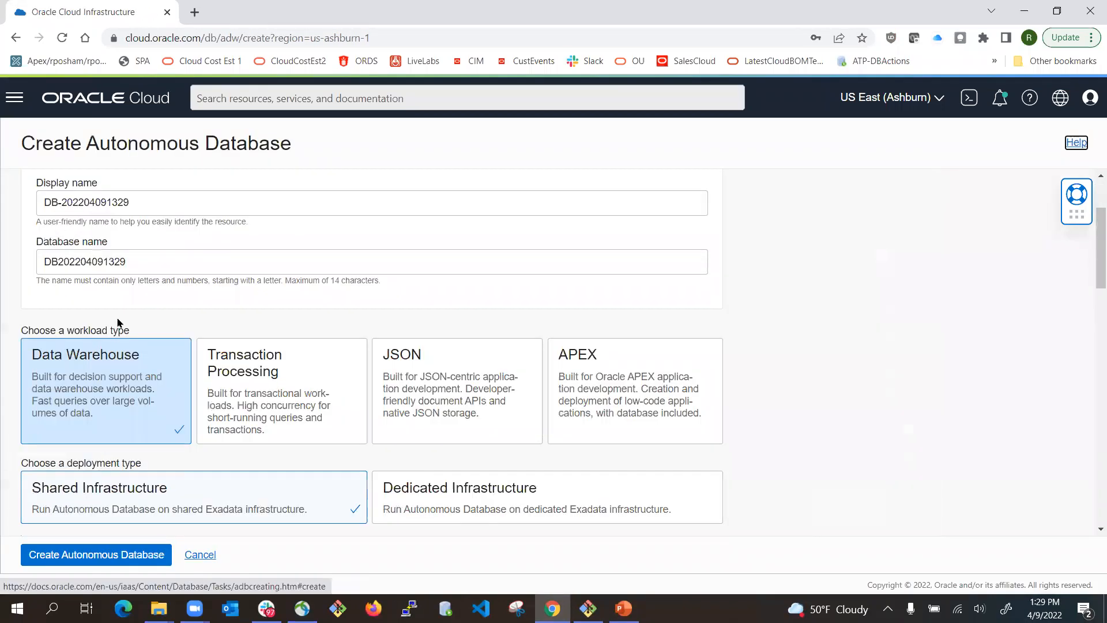
{"action": "scroll", "coordinate": [139, 402], "scroll_direction": "down", "scroll_amount": 2}
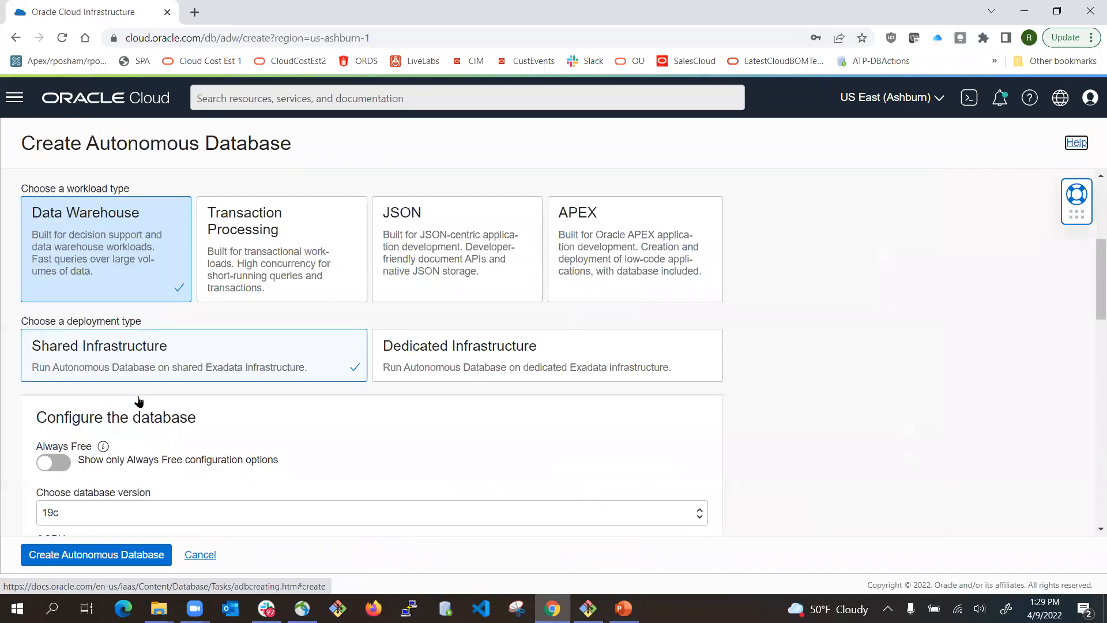
{"action": "scroll", "coordinate": [139, 402], "scroll_direction": "down", "scroll_amount": 3}
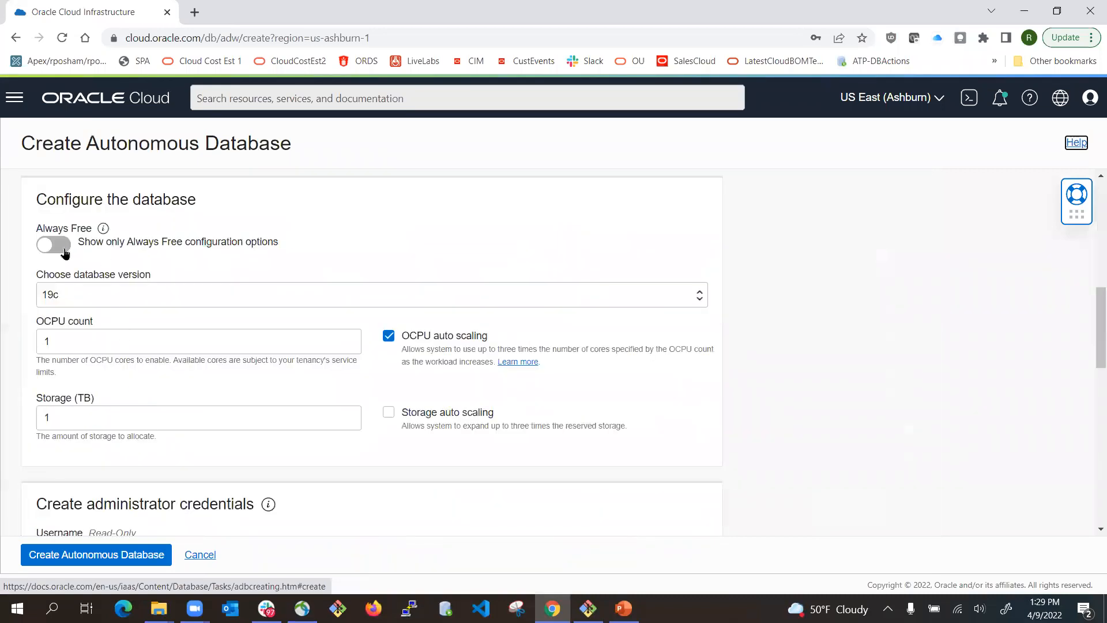
{"action": "left_click", "coordinate": [55, 245]}
{"action": "scroll", "coordinate": [126, 371], "scroll_direction": "down", "scroll_amount": 2}
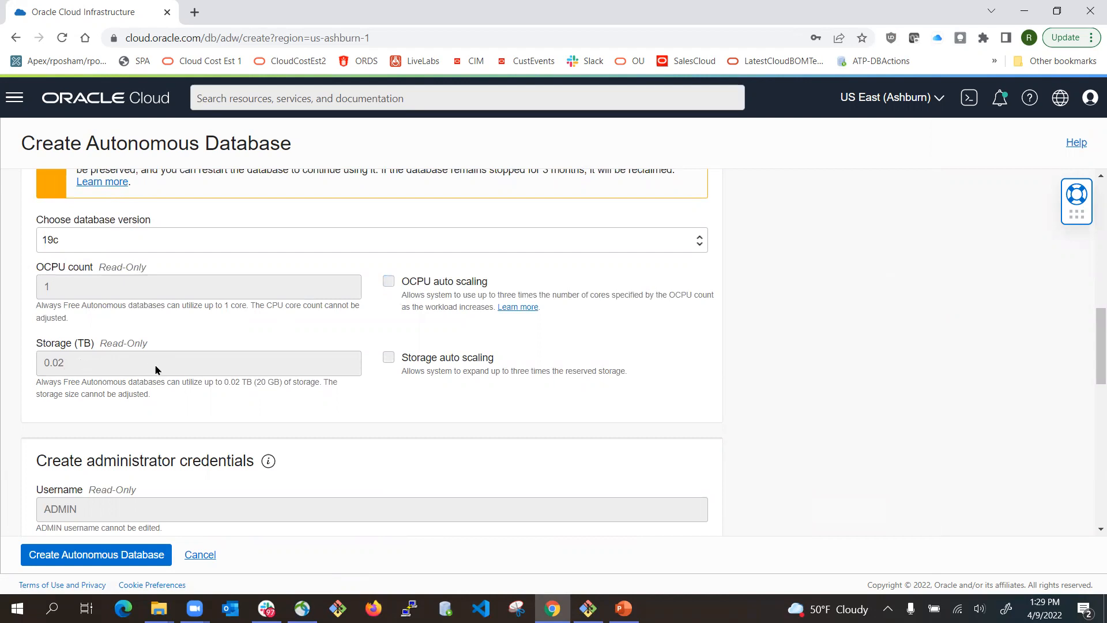
{"action": "scroll", "coordinate": [155, 370], "scroll_direction": "down", "scroll_amount": 2}
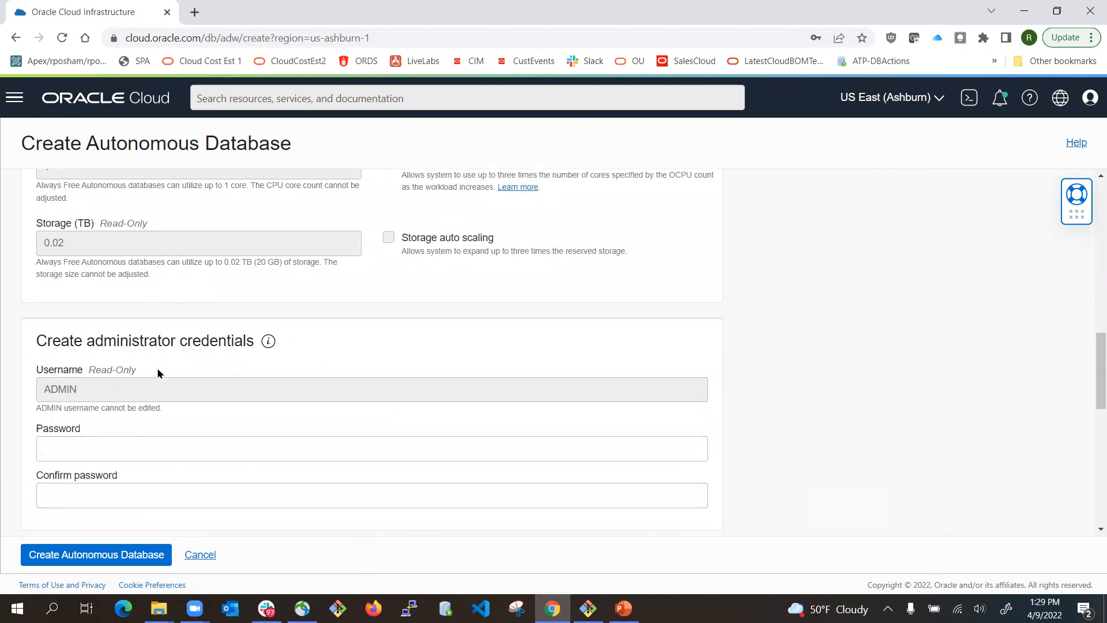
{"action": "scroll", "coordinate": [157, 373], "scroll_direction": "down", "scroll_amount": 2}
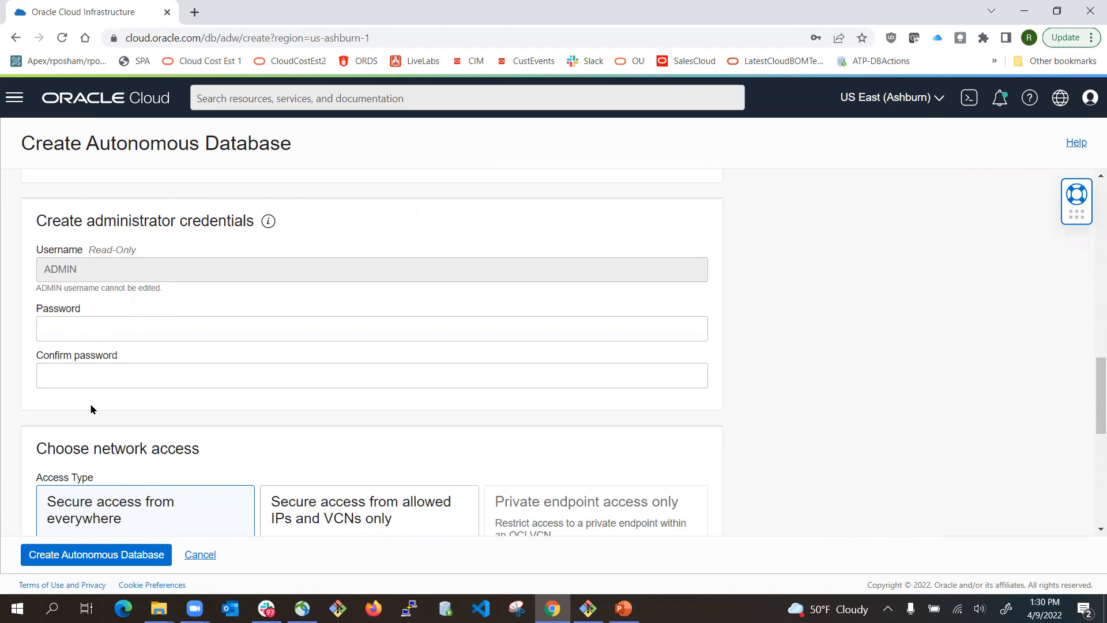
{"action": "scroll", "coordinate": [115, 380], "scroll_direction": "down", "scroll_amount": 2}
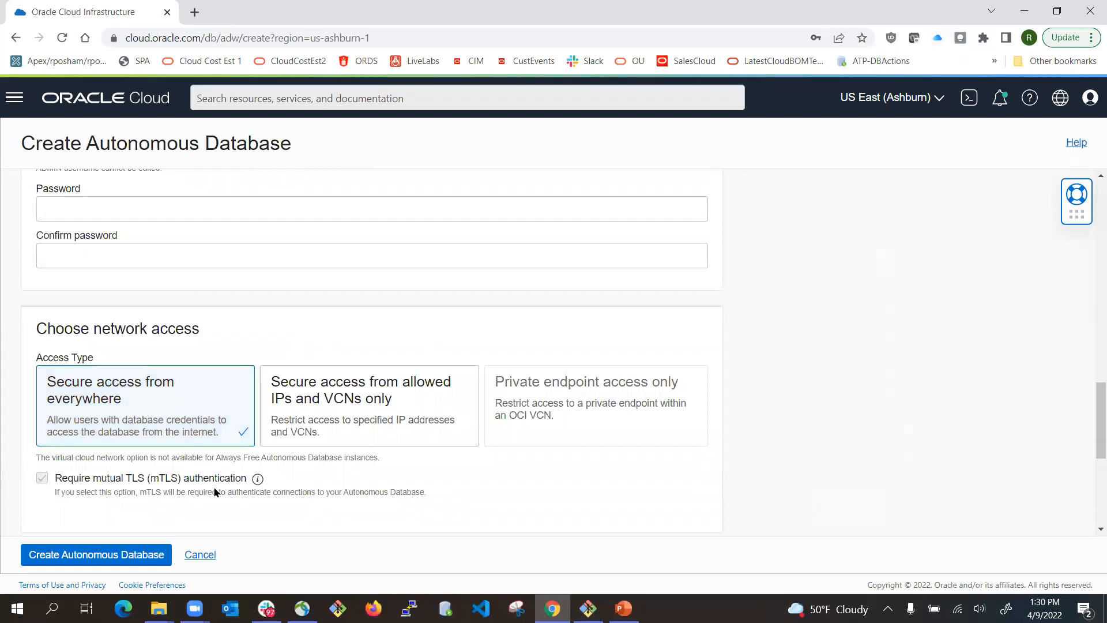
- Choose 'Secure access from allowed IPs and VCNs only', review the license type, then cancel creation
{"action": "mouse_move", "coordinate": [254, 480]}
{"action": "scroll", "coordinate": [254, 479], "scroll_direction": "down", "scroll_amount": 2}
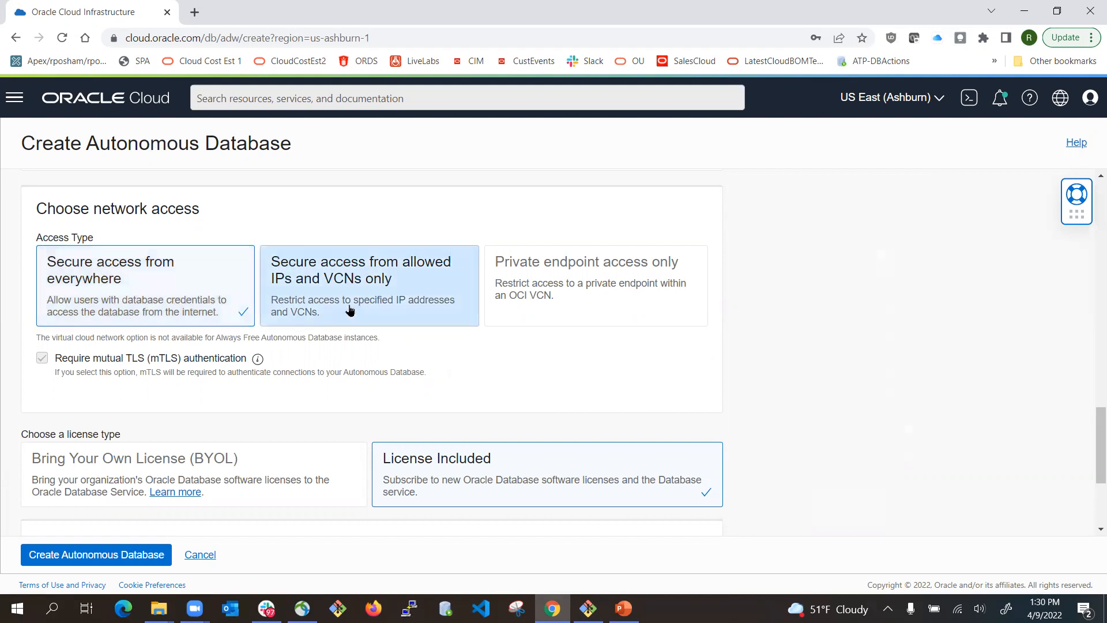
{"action": "left_click", "coordinate": [368, 293]}
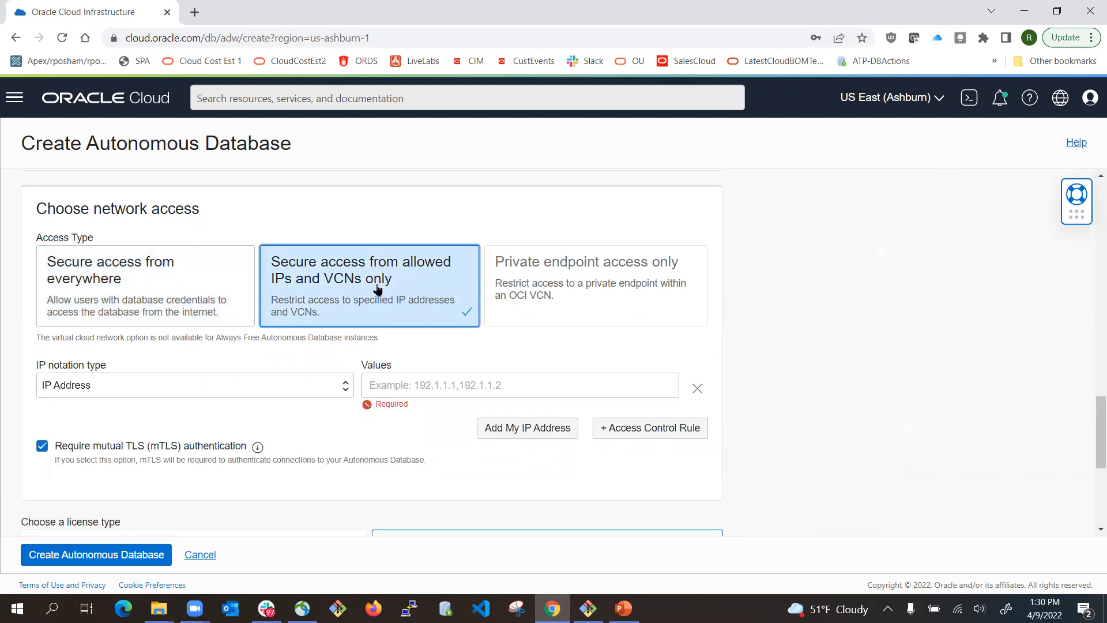
{"action": "left_click", "coordinate": [428, 388]}
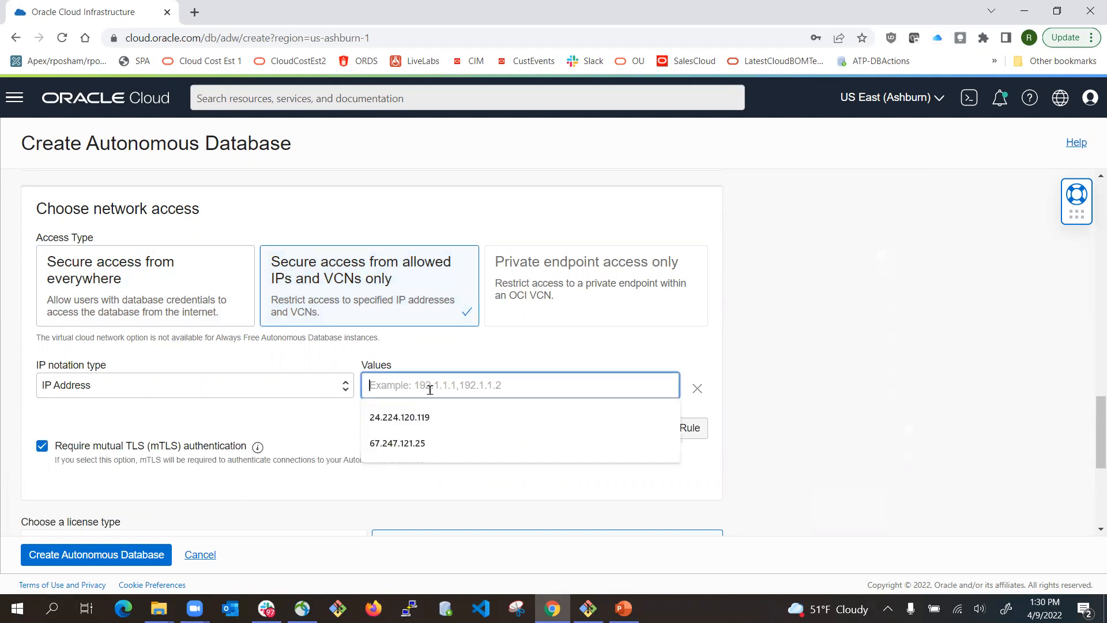
{"action": "left_click", "coordinate": [531, 338]}
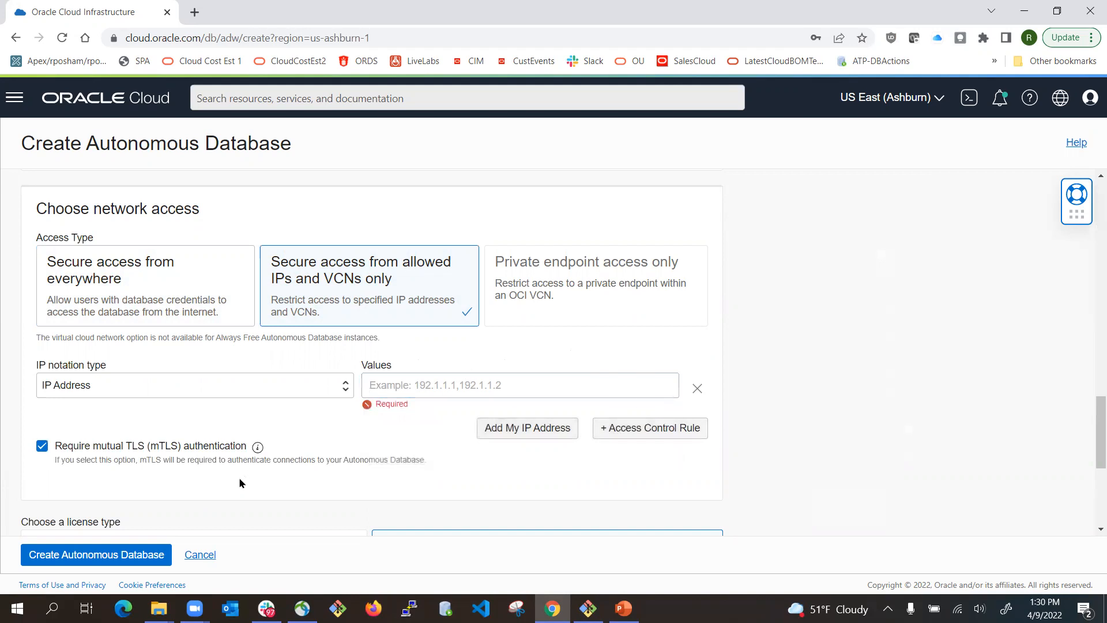
{"action": "scroll", "coordinate": [240, 483], "scroll_direction": "down", "scroll_amount": 2}
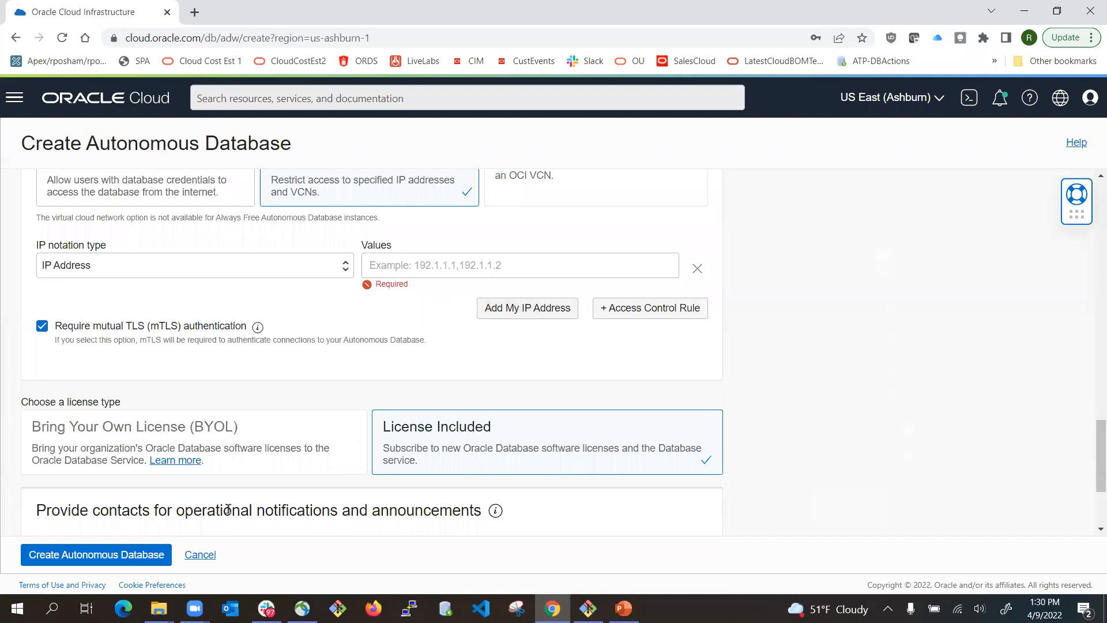
{"action": "left_click", "coordinate": [199, 554]}
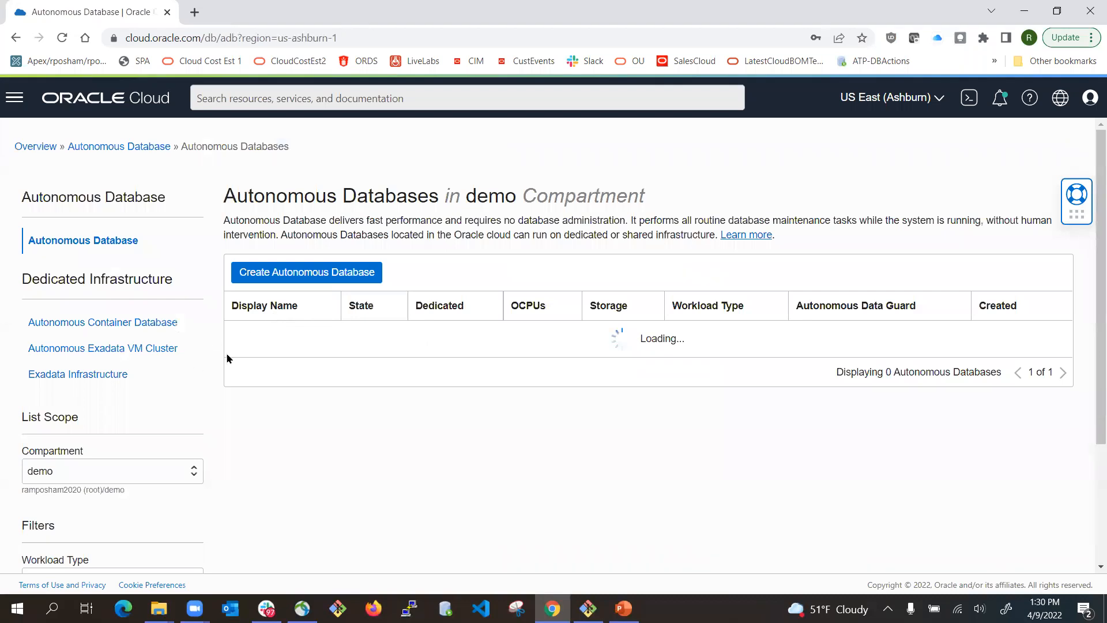
- Open adw1's details page and launch its Database Actions Launchpad
{"action": "left_click", "coordinate": [241, 337]}
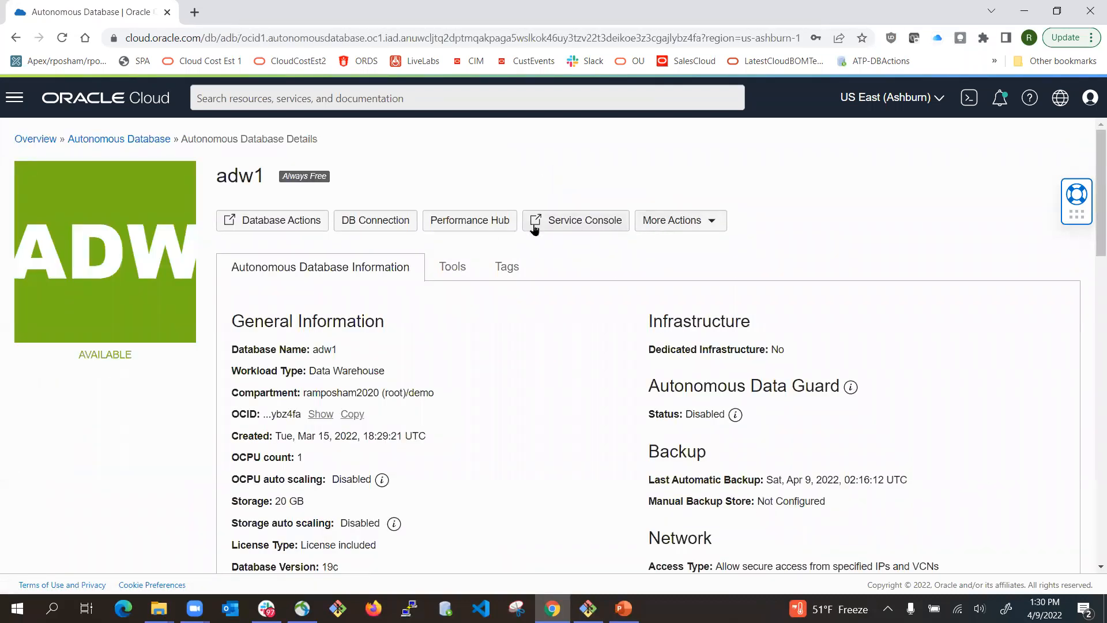
{"action": "left_click", "coordinate": [293, 225]}
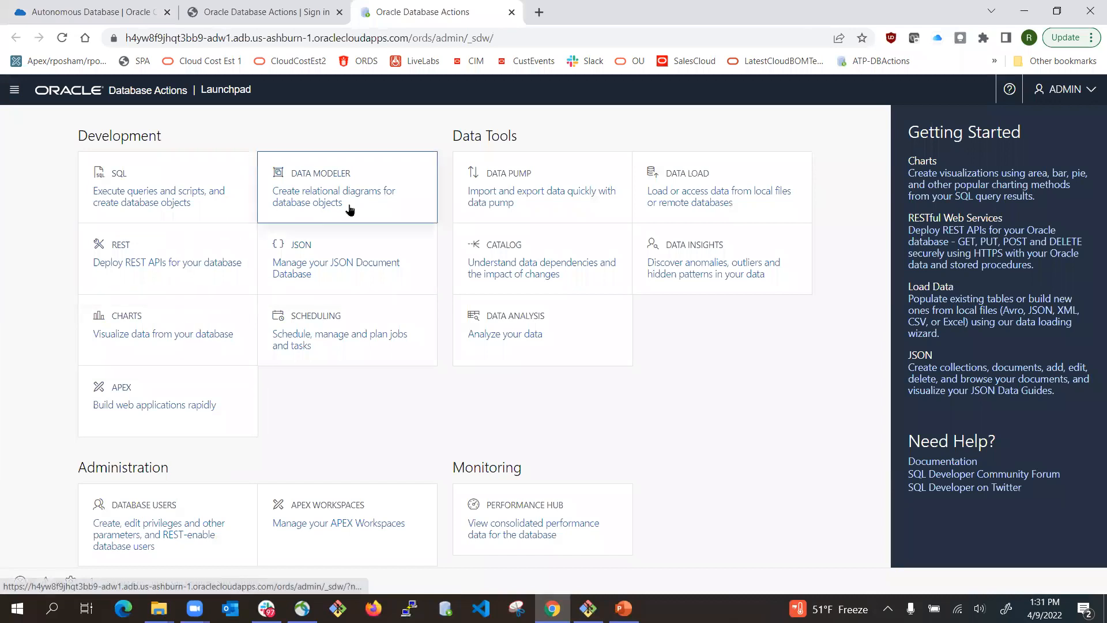
- Start a new database user named MLDEMO and enter its password
{"action": "left_click", "coordinate": [150, 515]}
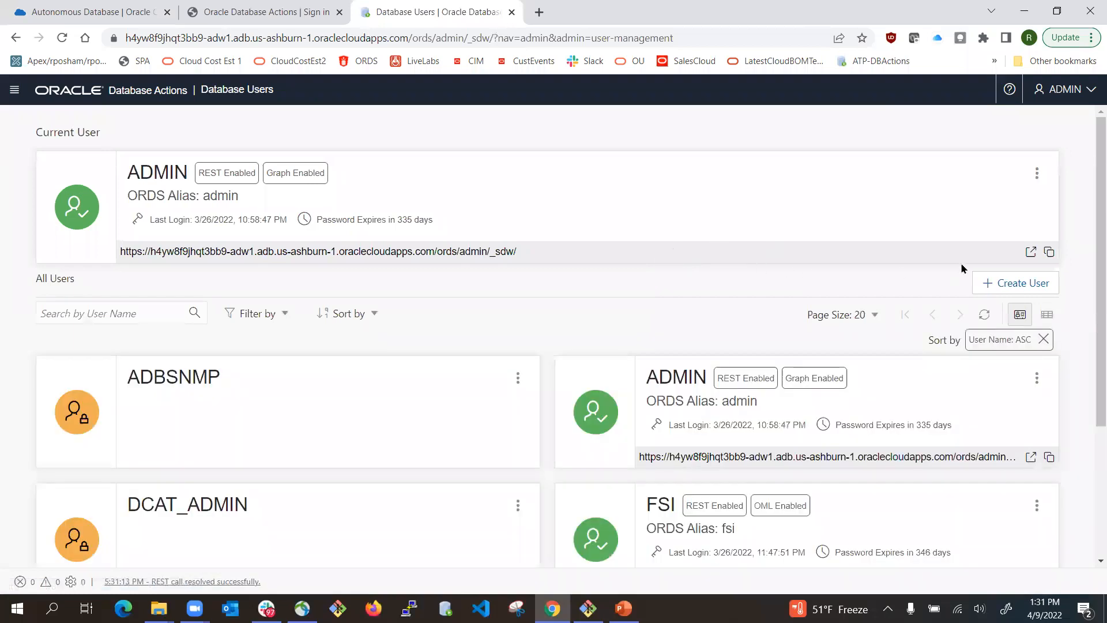
{"action": "left_click", "coordinate": [1014, 286]}
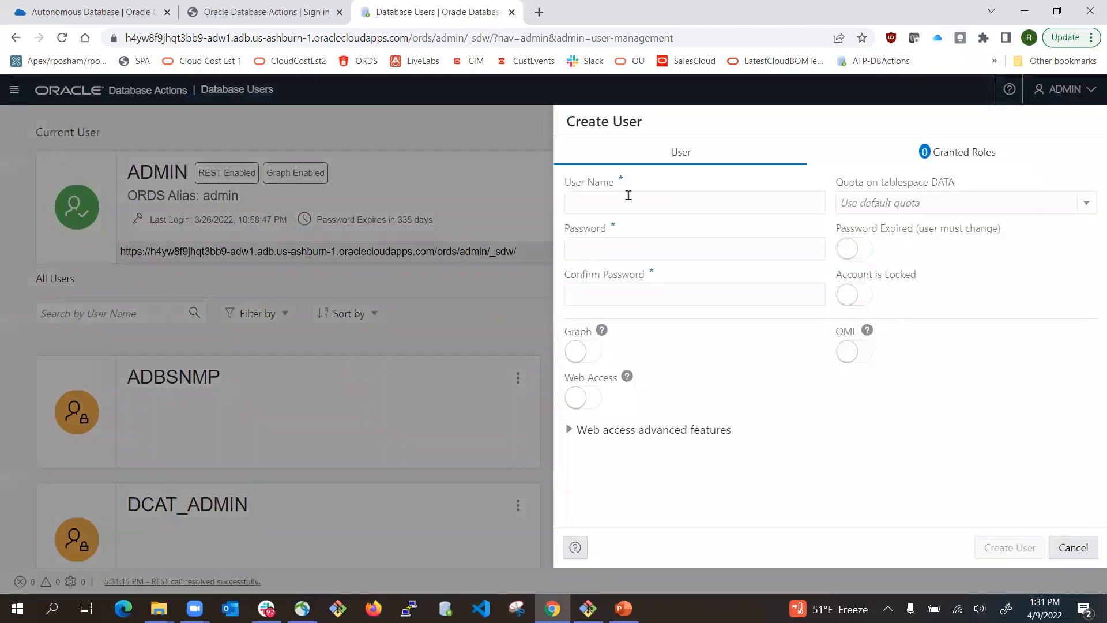
{"action": "left_click", "coordinate": [626, 195]}
{"action": "type", "text": "MLDEMO"}
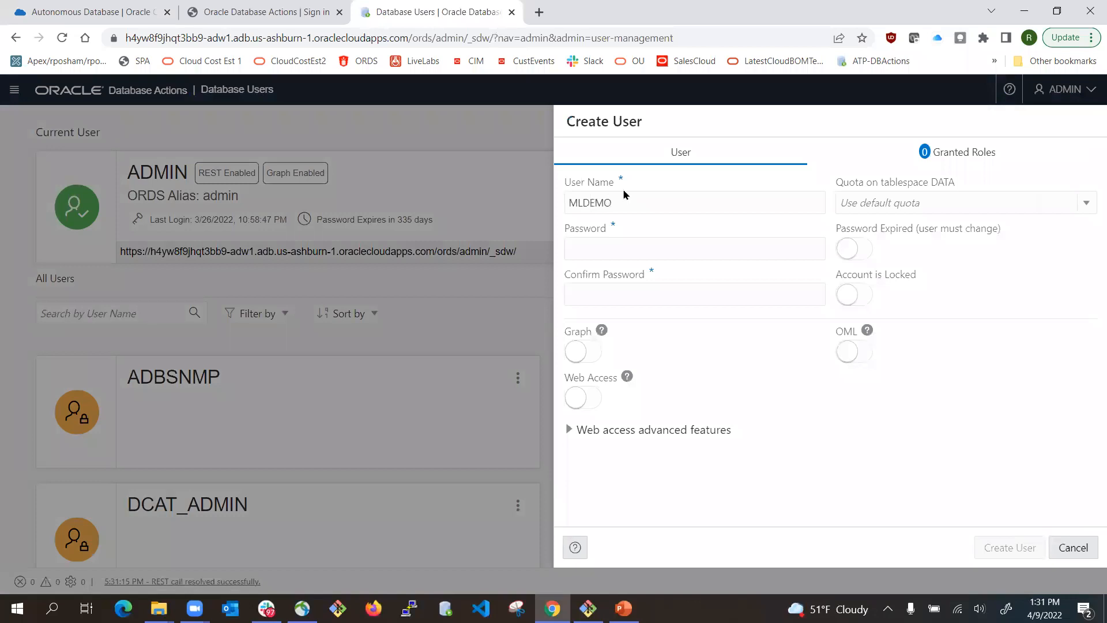
{"action": "right_click", "coordinate": [606, 247]}
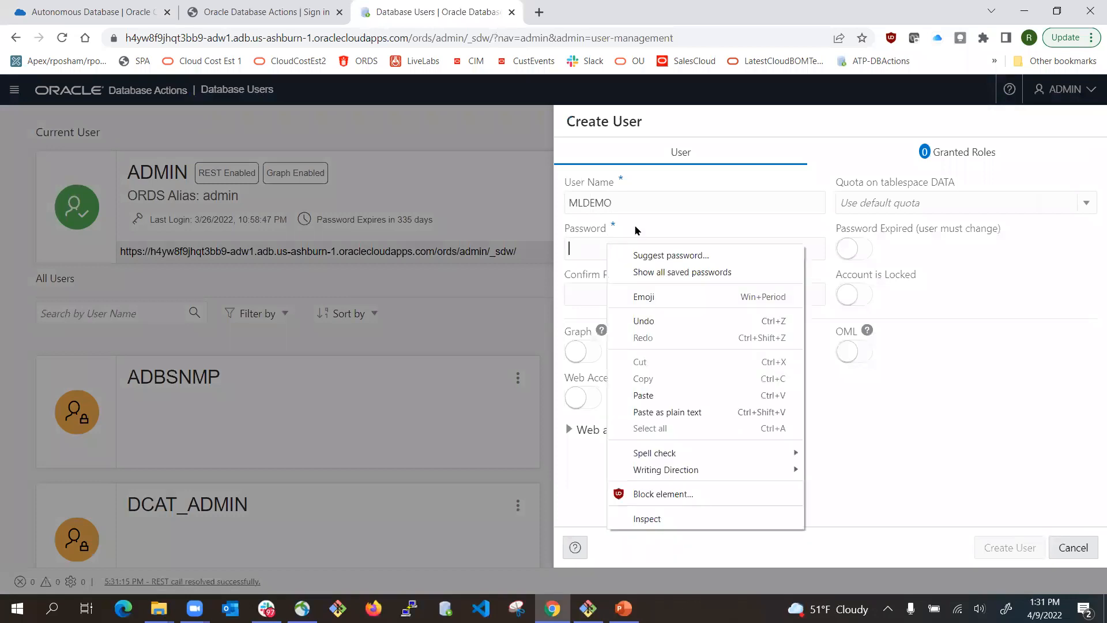
{"action": "left_click", "coordinate": [573, 249]}
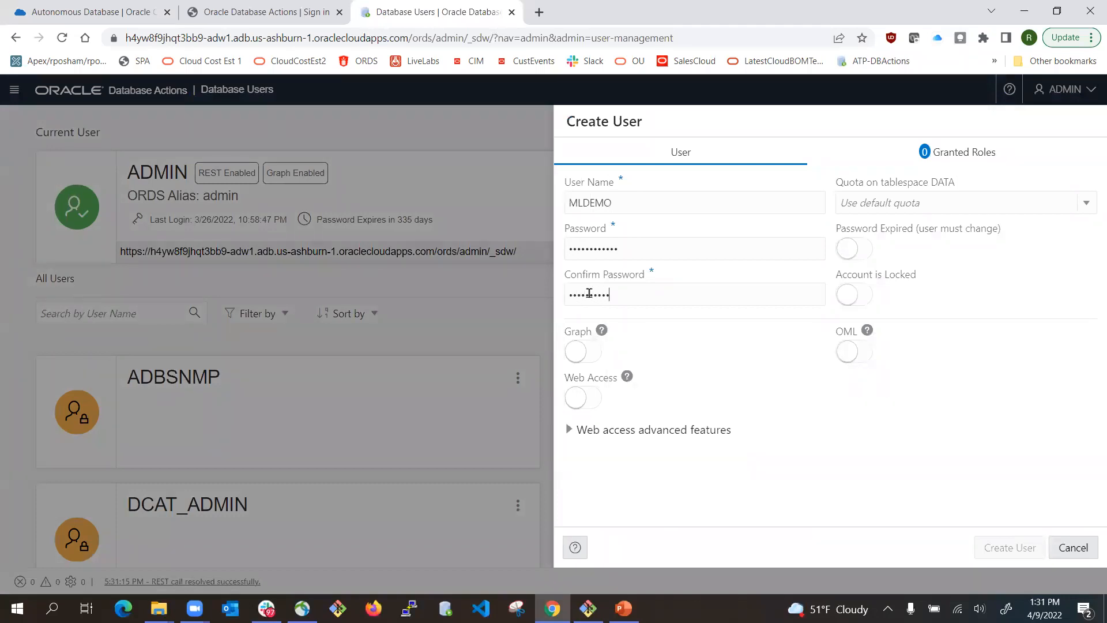
{"action": "type", "text": "••"}
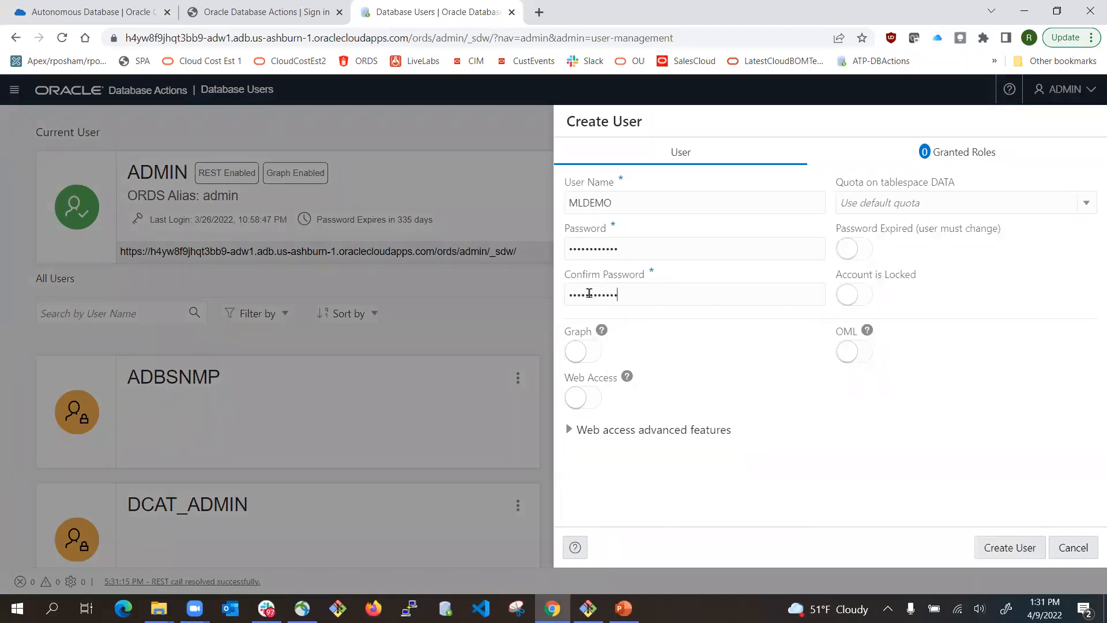
- Enable web access, a 500M data quota and OML, then create the user
{"action": "left_click", "coordinate": [597, 400]}
{"action": "left_click", "coordinate": [897, 203]}
{"action": "left_click", "coordinate": [865, 268]}
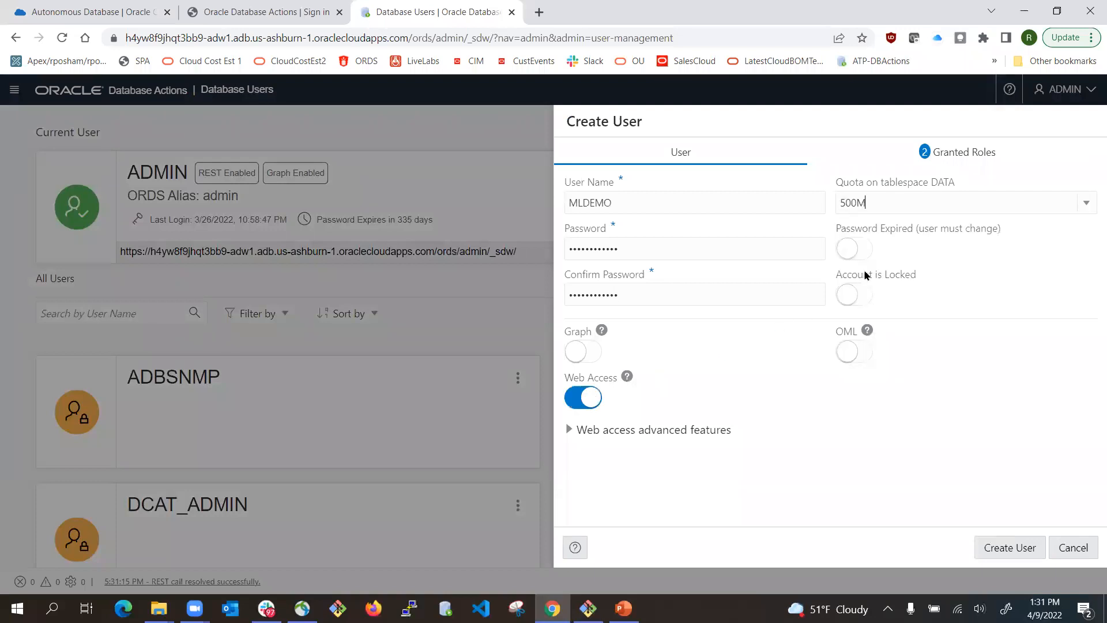
{"action": "left_click", "coordinate": [858, 353]}
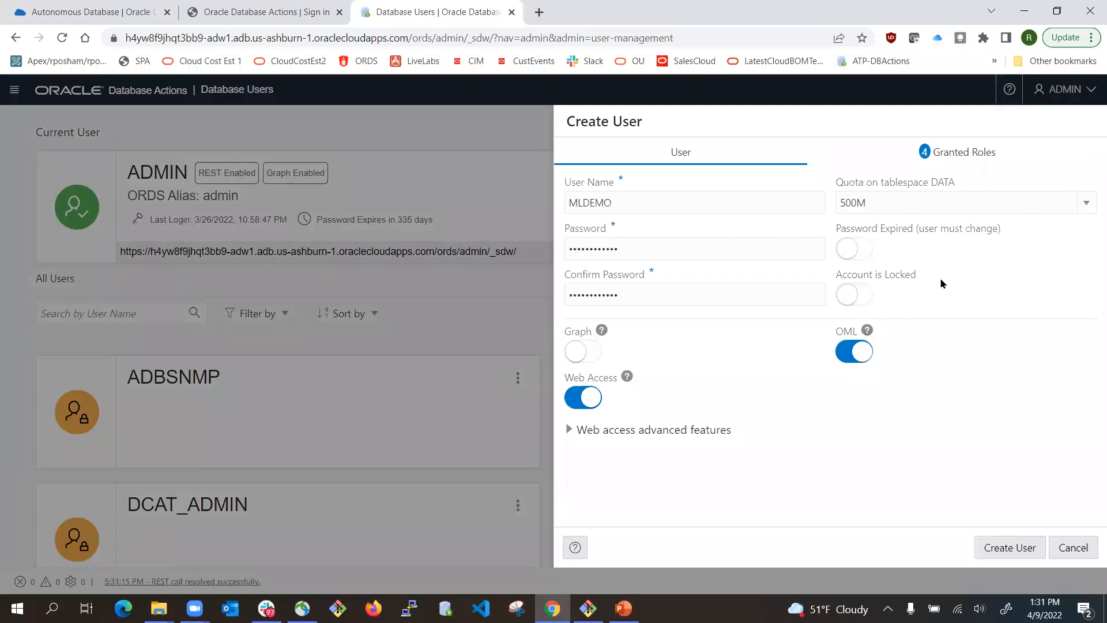
{"action": "left_click", "coordinate": [991, 547]}
{"action": "left_click", "coordinate": [992, 548]}
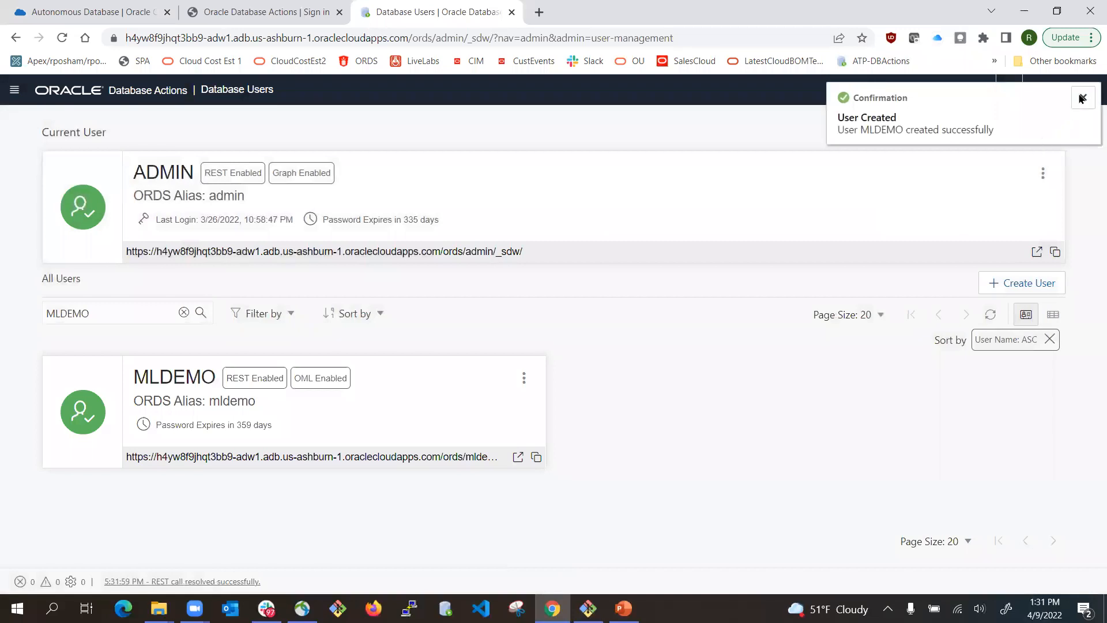
{"action": "left_click", "coordinate": [1082, 98]}
- Sign out of the ADMIN account back to the sign-in page
{"action": "left_click", "coordinate": [1076, 98]}
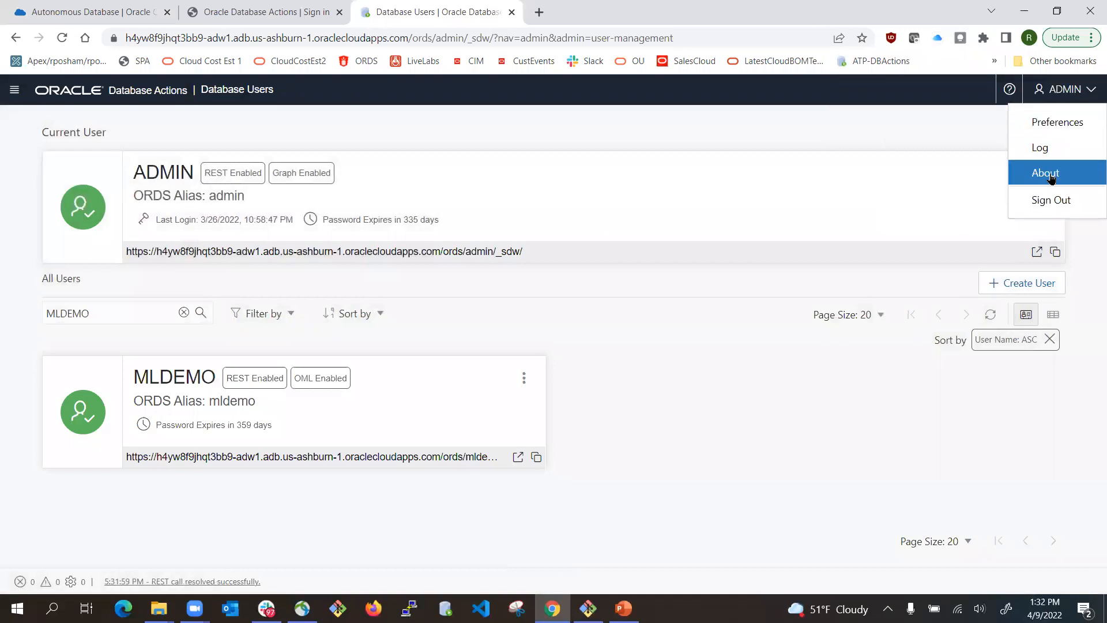
{"action": "left_click", "coordinate": [1042, 198]}
{"action": "left_click", "coordinate": [546, 194]}
- Sign in as mldemo with its password and save the login in the browser
{"action": "left_click", "coordinate": [481, 172]}
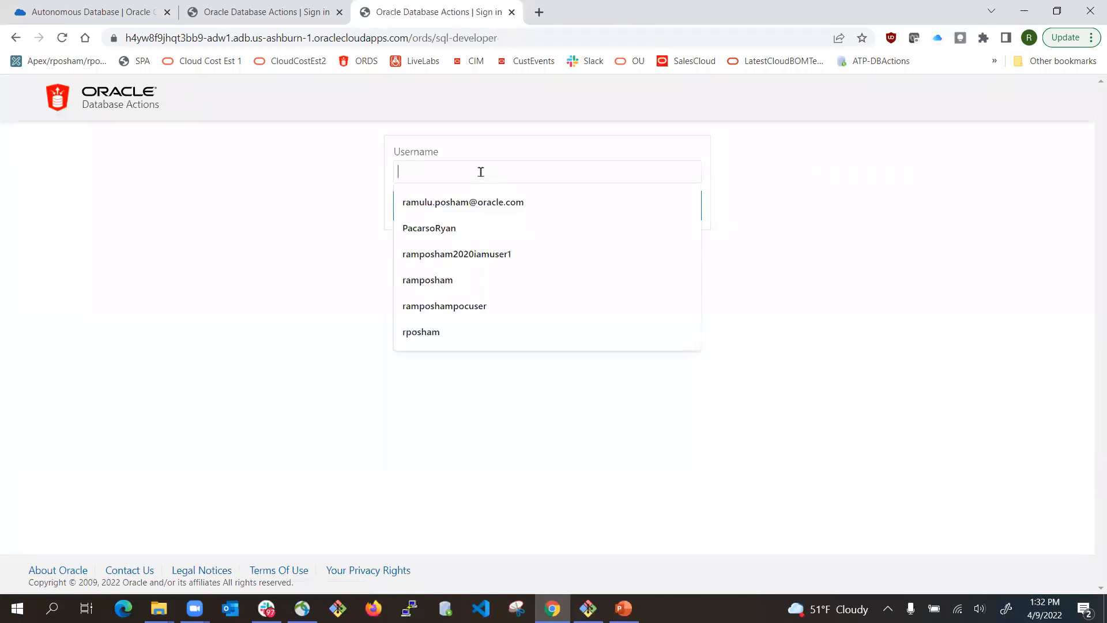
{"action": "type", "text": "mldemo"}
{"action": "left_click", "coordinate": [532, 210]}
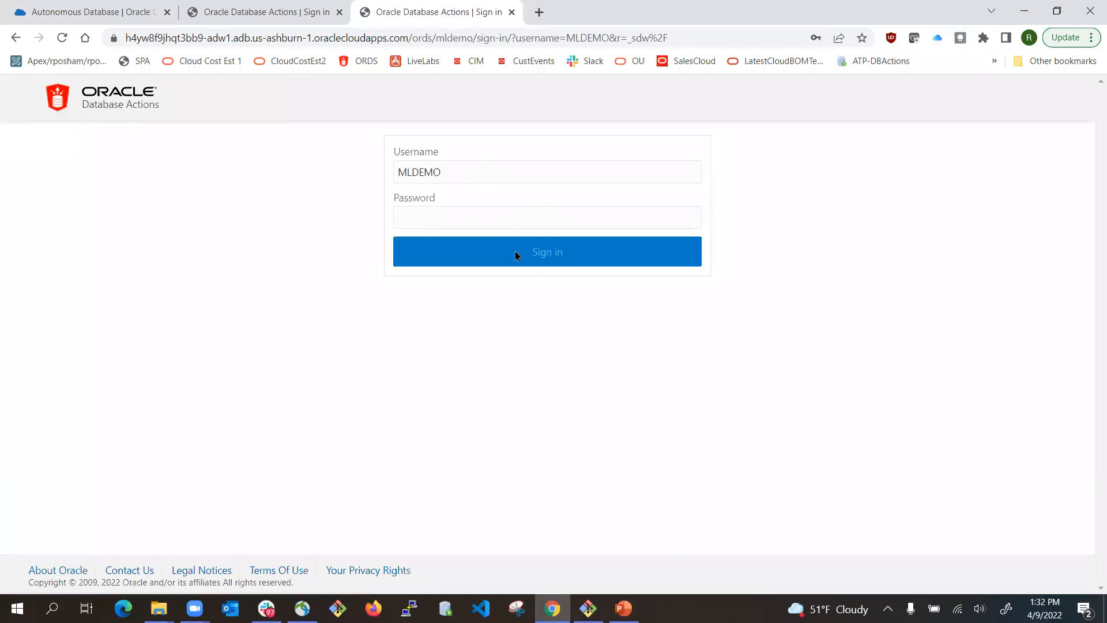
{"action": "left_click", "coordinate": [471, 209]}
{"action": "type", "text": "W"}
{"action": "left_click", "coordinate": [552, 259]}
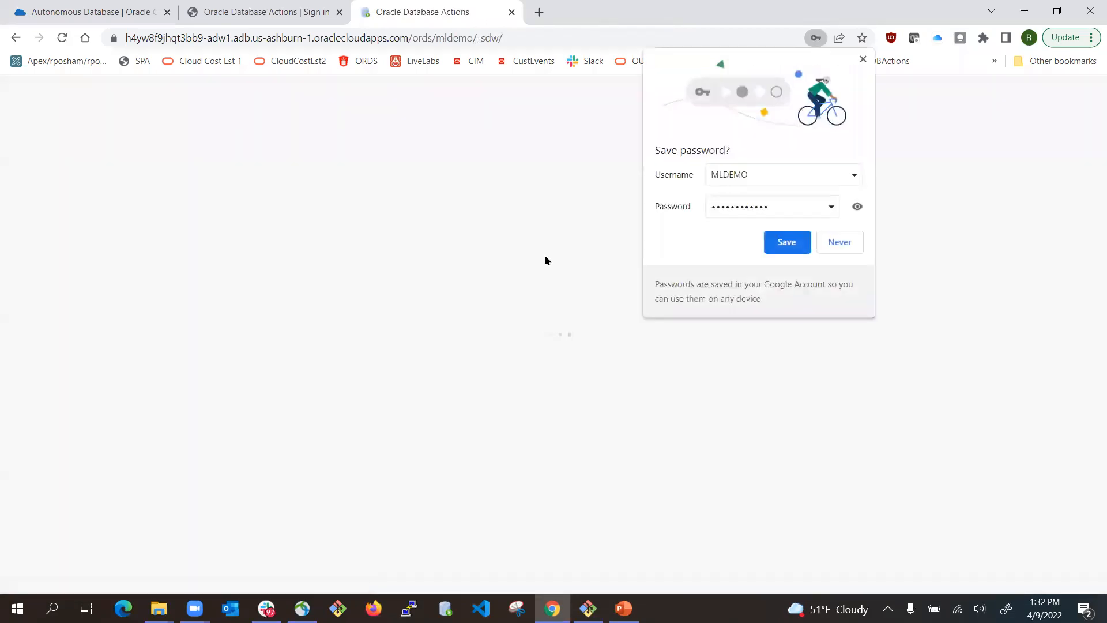
{"action": "left_click", "coordinate": [787, 244]}
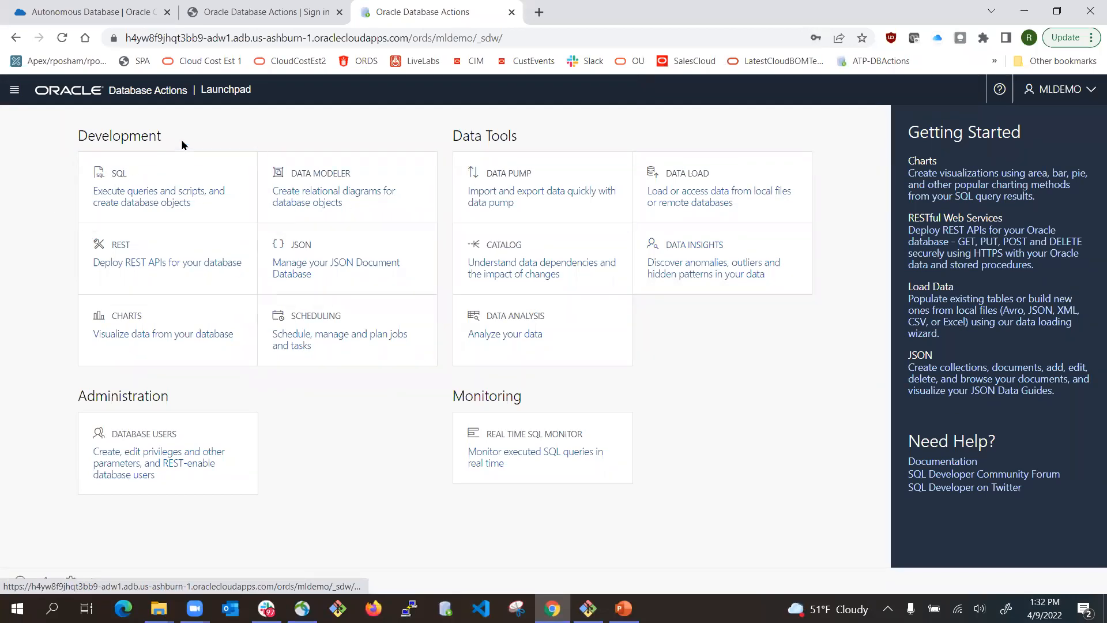
{"action": "left_click", "coordinate": [238, 9]}
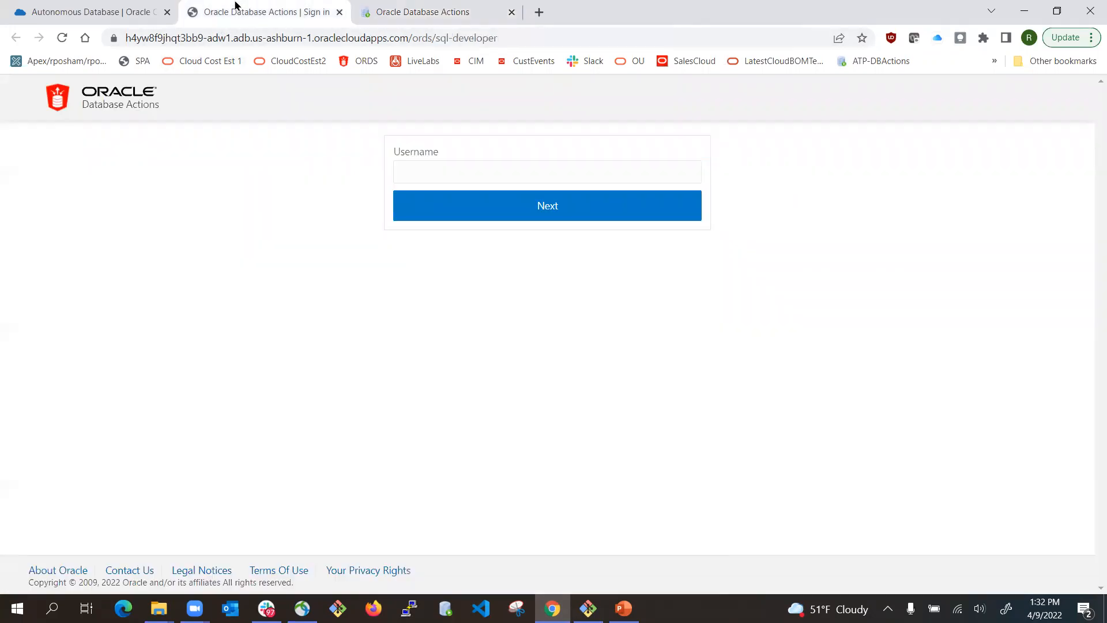
- Launch the adw1 service console from its details page and show its Development page
{"action": "left_click", "coordinate": [124, 6]}
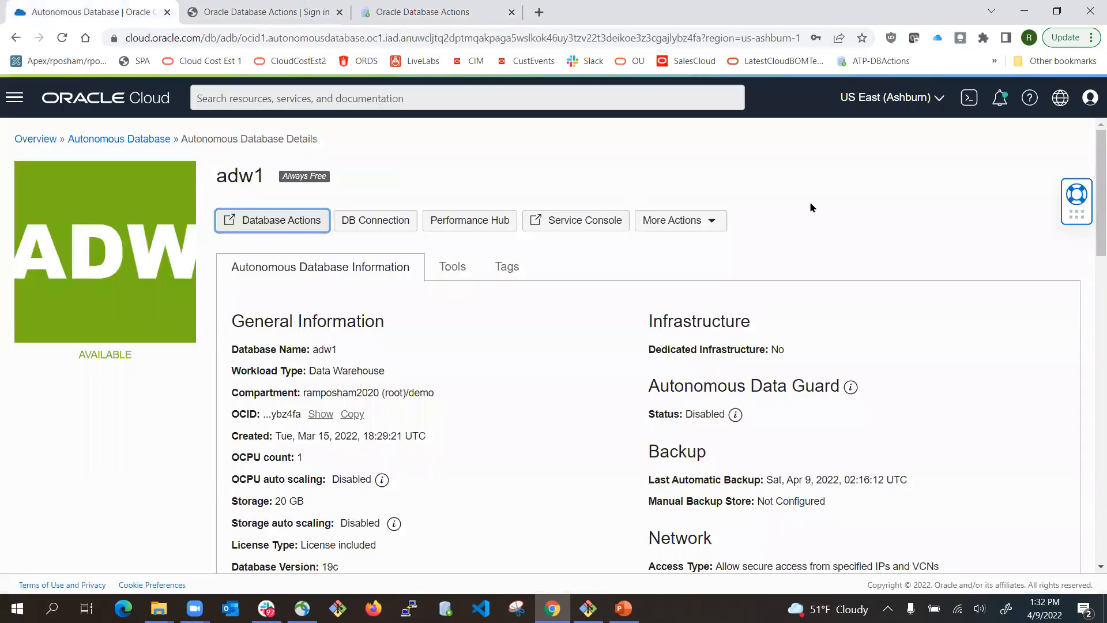
{"action": "scroll", "coordinate": [784, 424], "scroll_direction": "down", "scroll_amount": 2}
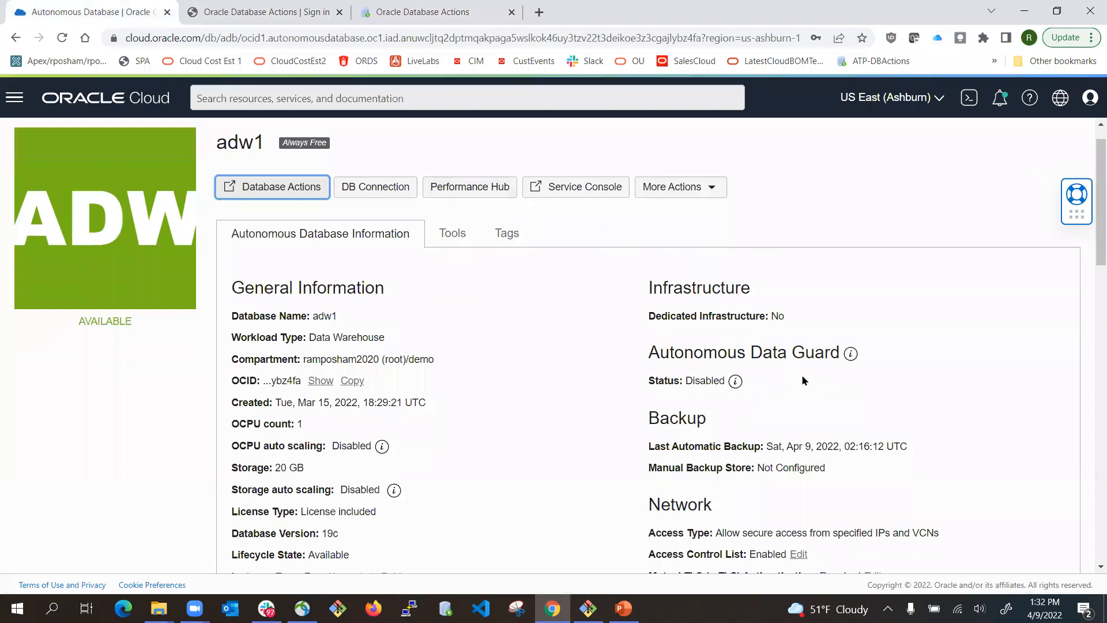
{"action": "scroll", "coordinate": [637, 255], "scroll_direction": "up", "scroll_amount": 2}
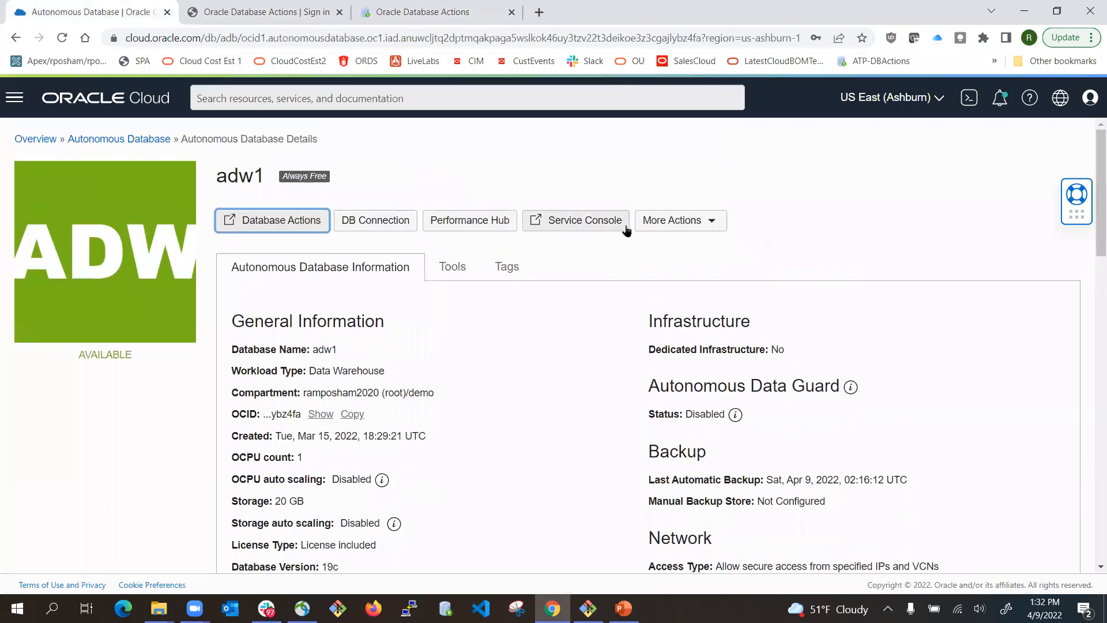
{"action": "left_click", "coordinate": [583, 228]}
{"action": "left_click", "coordinate": [334, 278]}
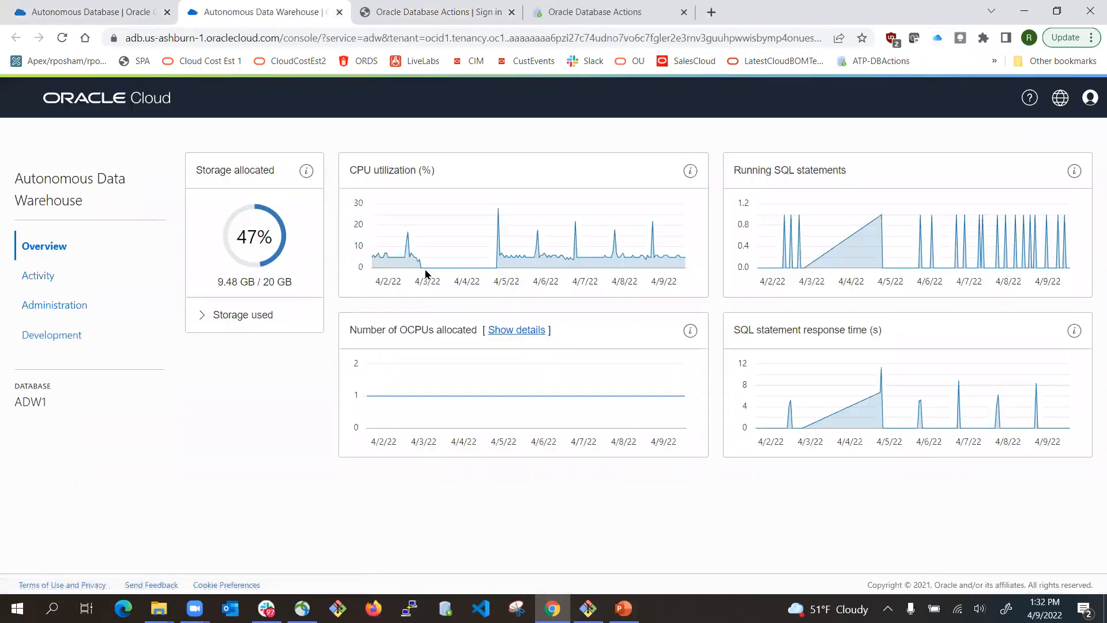
{"action": "left_click", "coordinate": [1074, 24]}
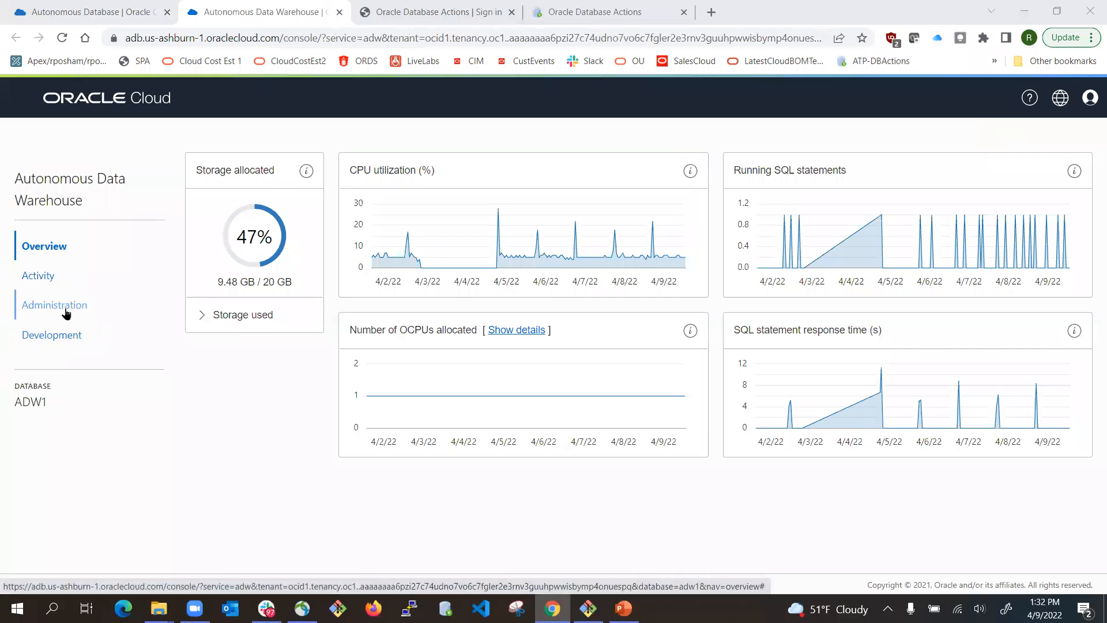
{"action": "left_click", "coordinate": [61, 339]}
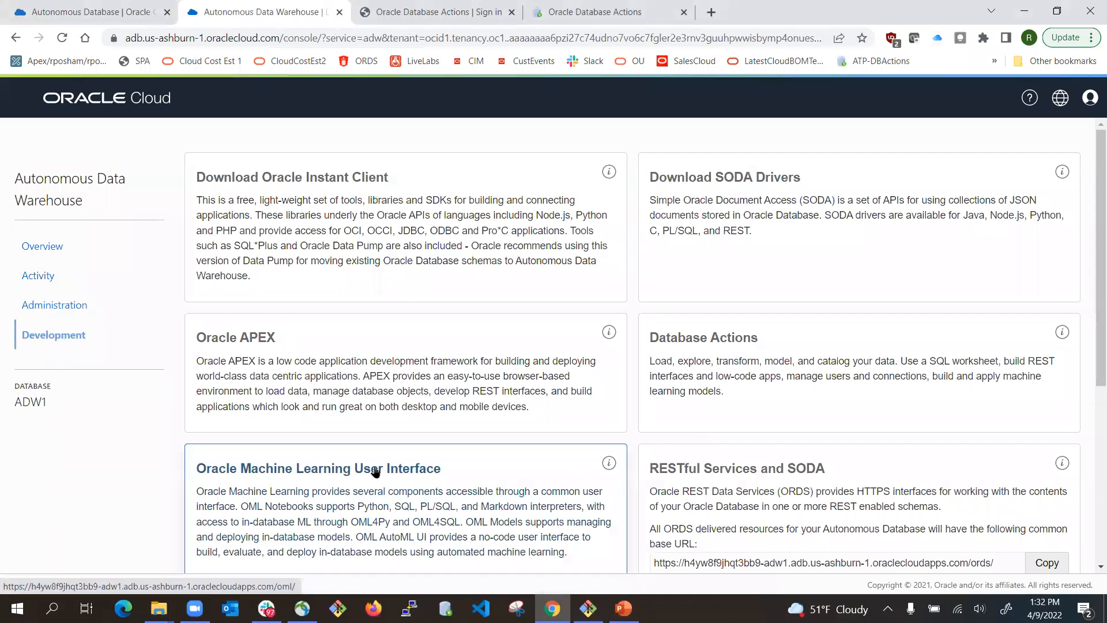
- Open Oracle Machine Learning User Interface and sign in with the MLDEMO credentials
{"action": "left_click", "coordinate": [393, 470]}
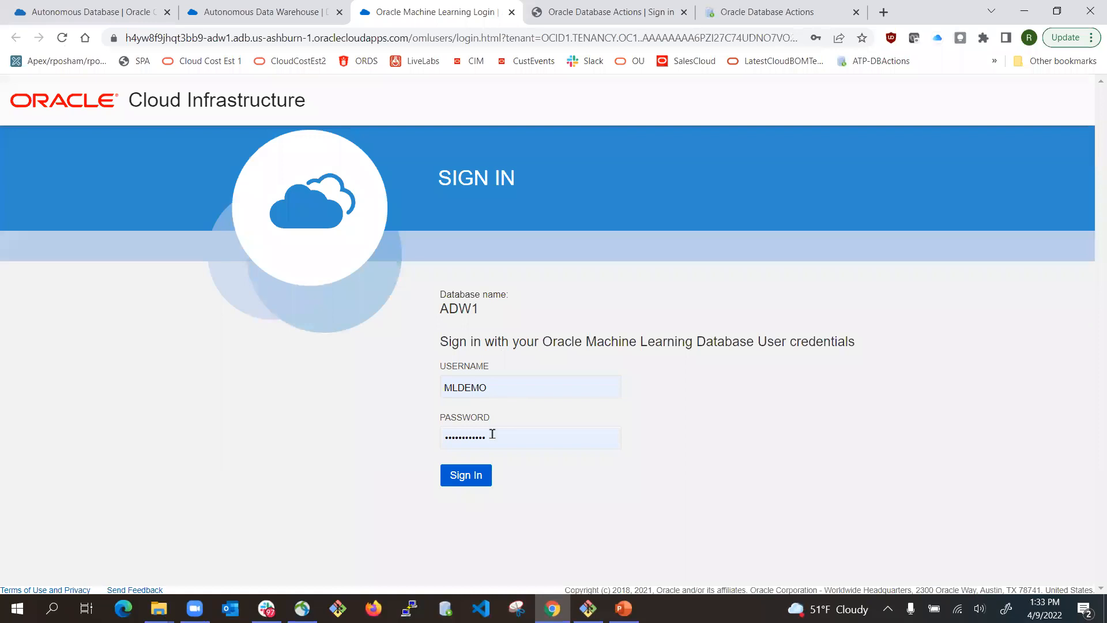
{"action": "left_click", "coordinate": [470, 484]}
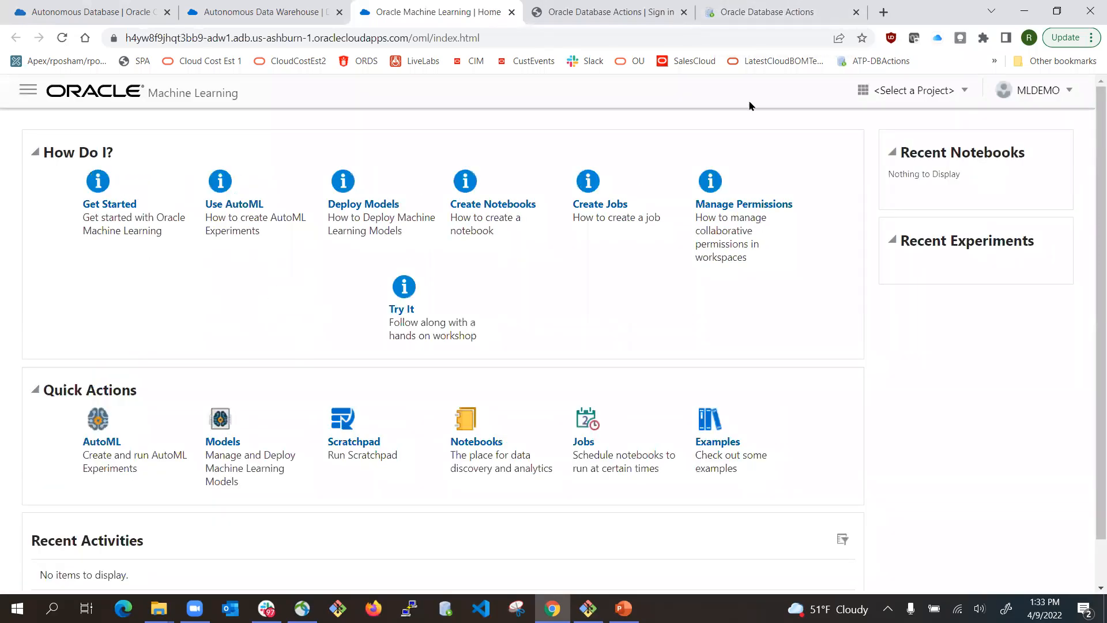
{"action": "left_click", "coordinate": [752, 8]}
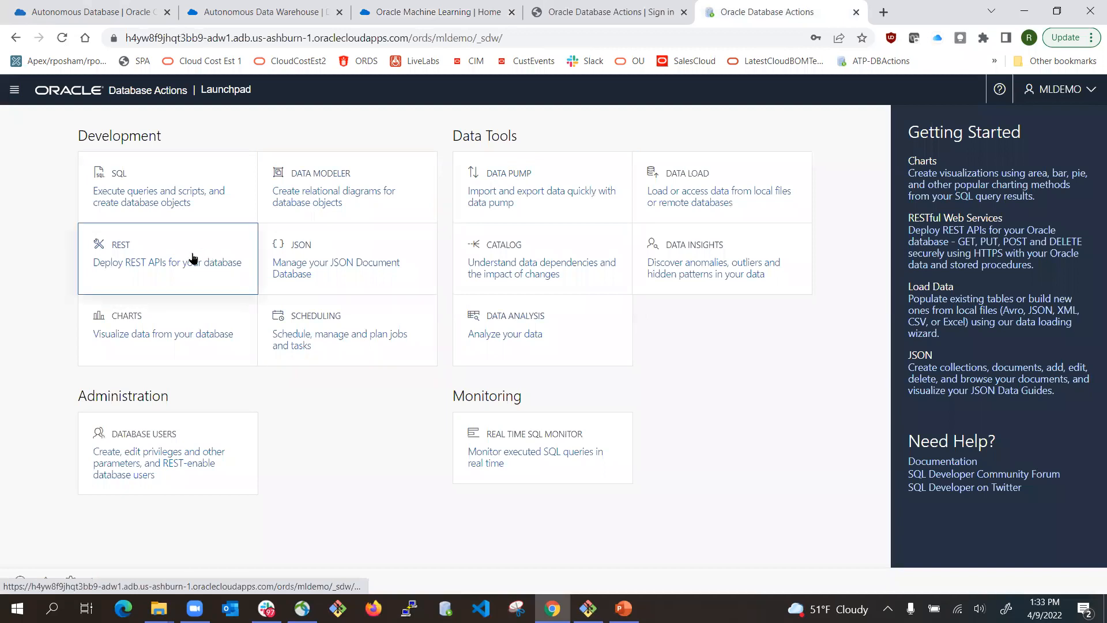
- Start a local-file Data Load and drop CUST_INSUR_LTV_HISTDATA.csv into the upload area
{"action": "left_click", "coordinate": [663, 180]}
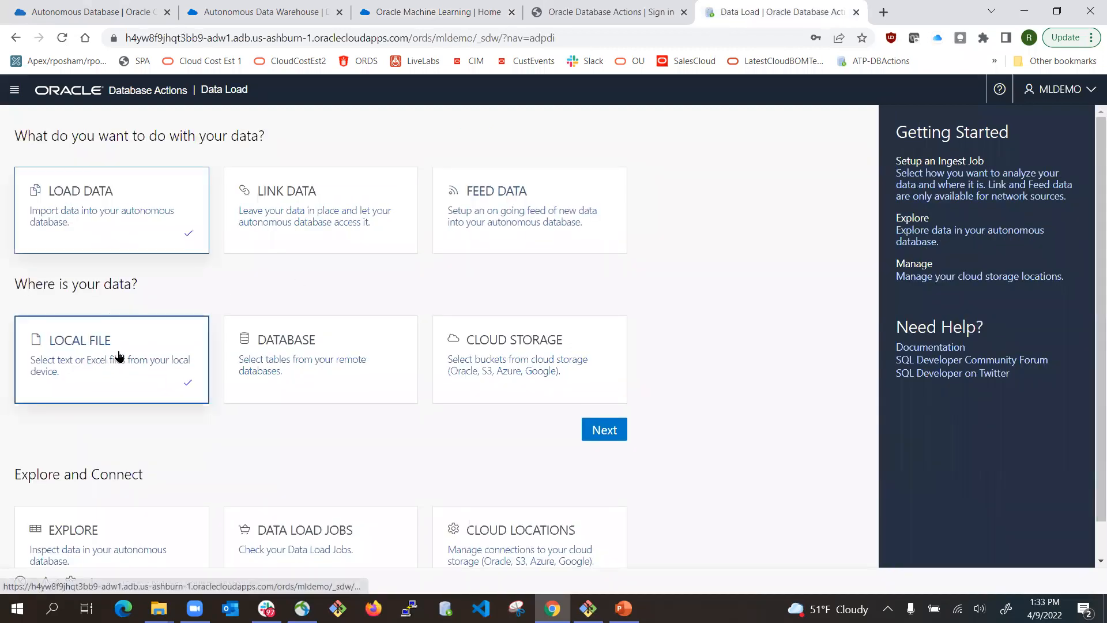
{"action": "left_click", "coordinate": [608, 431]}
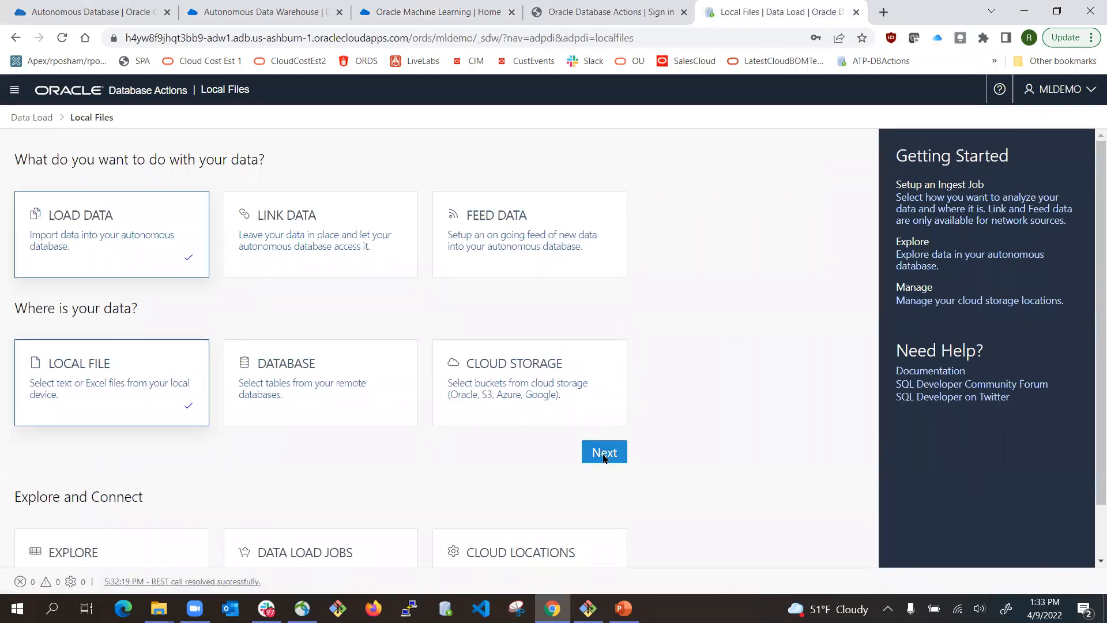
{"action": "left_click", "coordinate": [604, 455]}
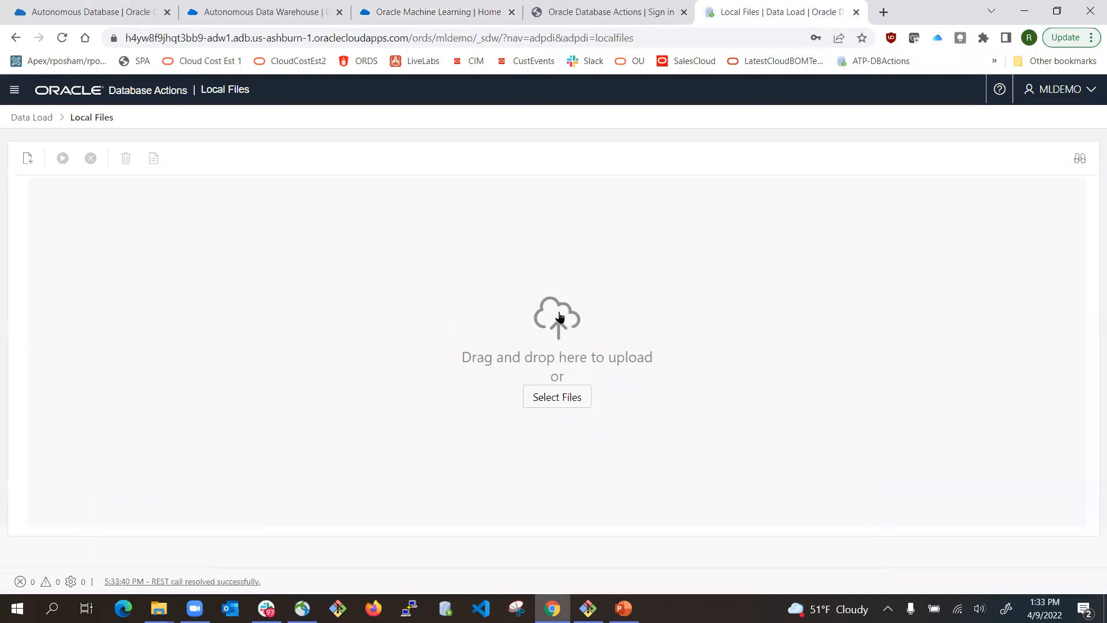
{"action": "left_click", "coordinate": [159, 609]}
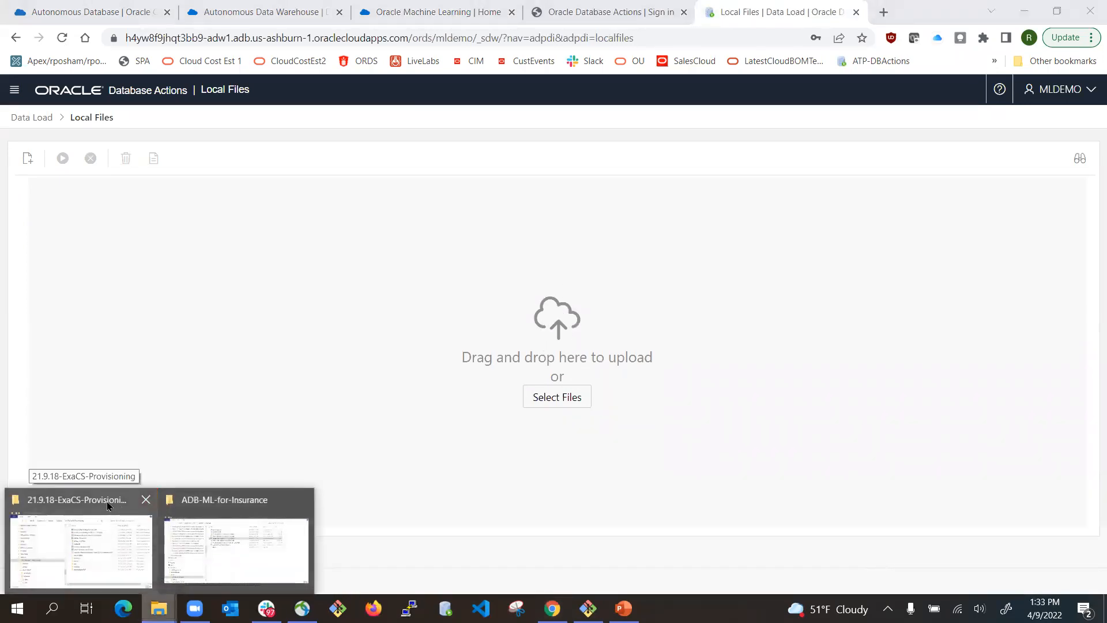
{"action": "left_click", "coordinate": [205, 510]}
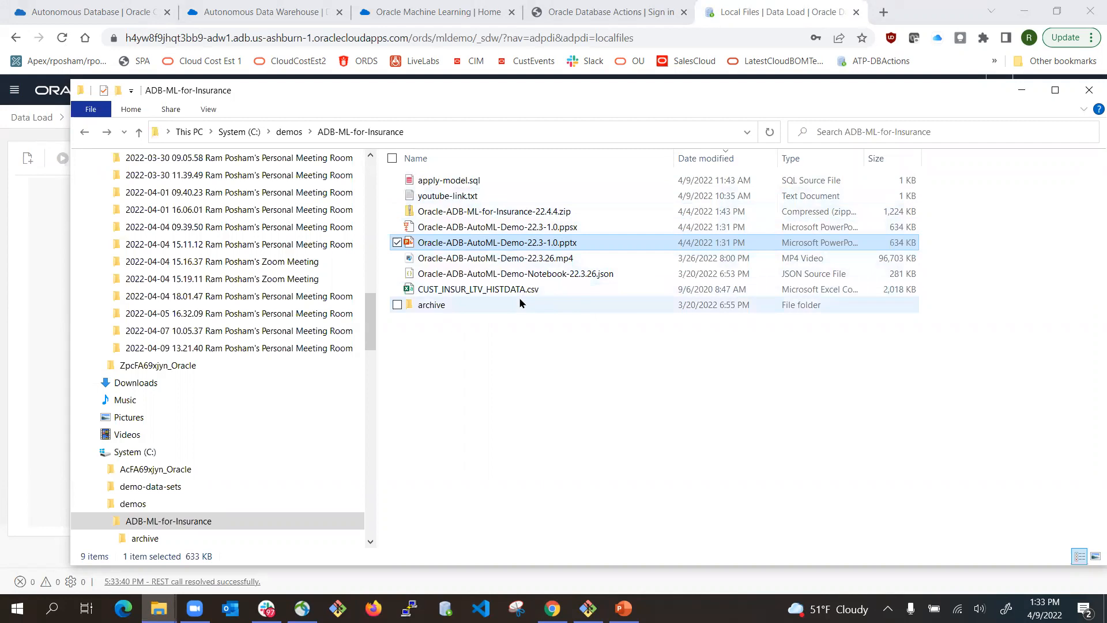
{"action": "left_click", "coordinate": [496, 292]}
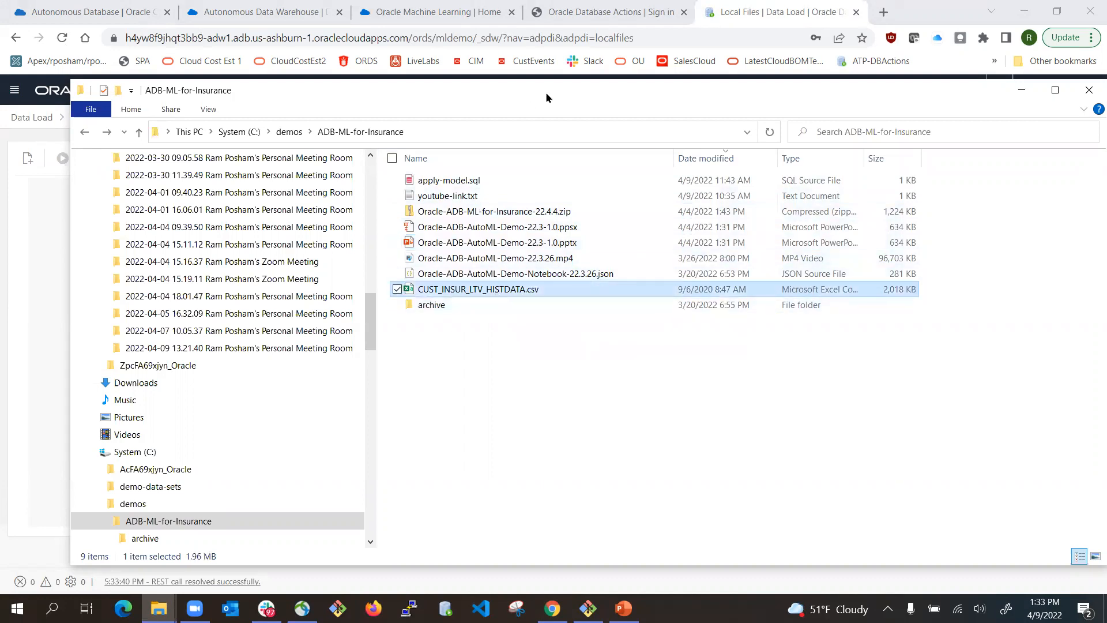
{"action": "left_click_drag", "start_coordinate": [547, 98], "coordinate": [677, 366]}
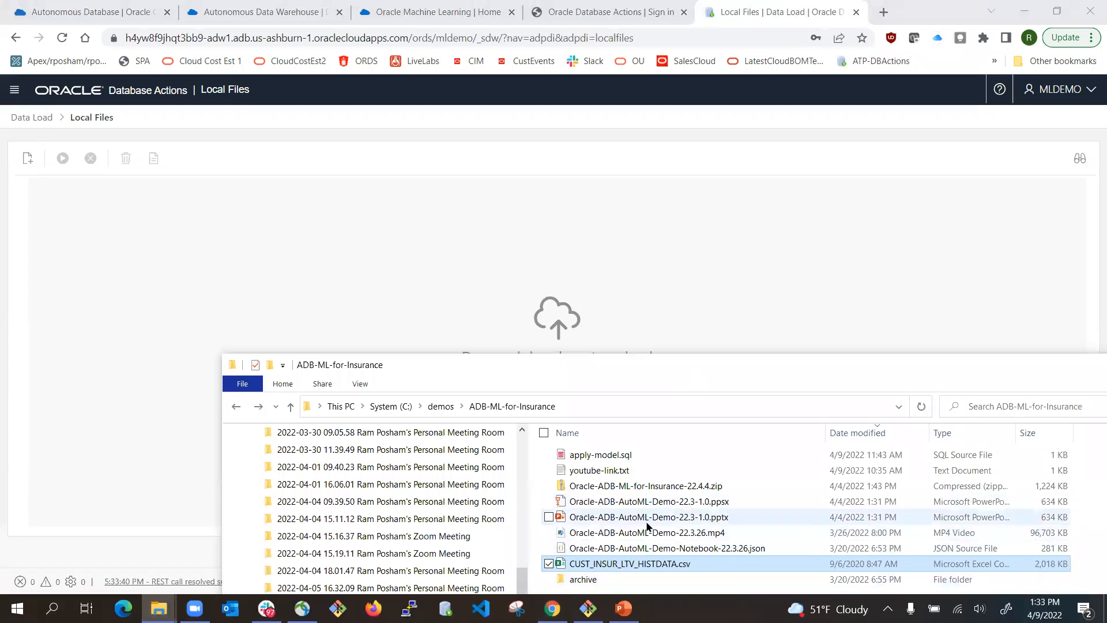
{"action": "left_click_drag", "start_coordinate": [614, 564], "coordinate": [552, 327]}
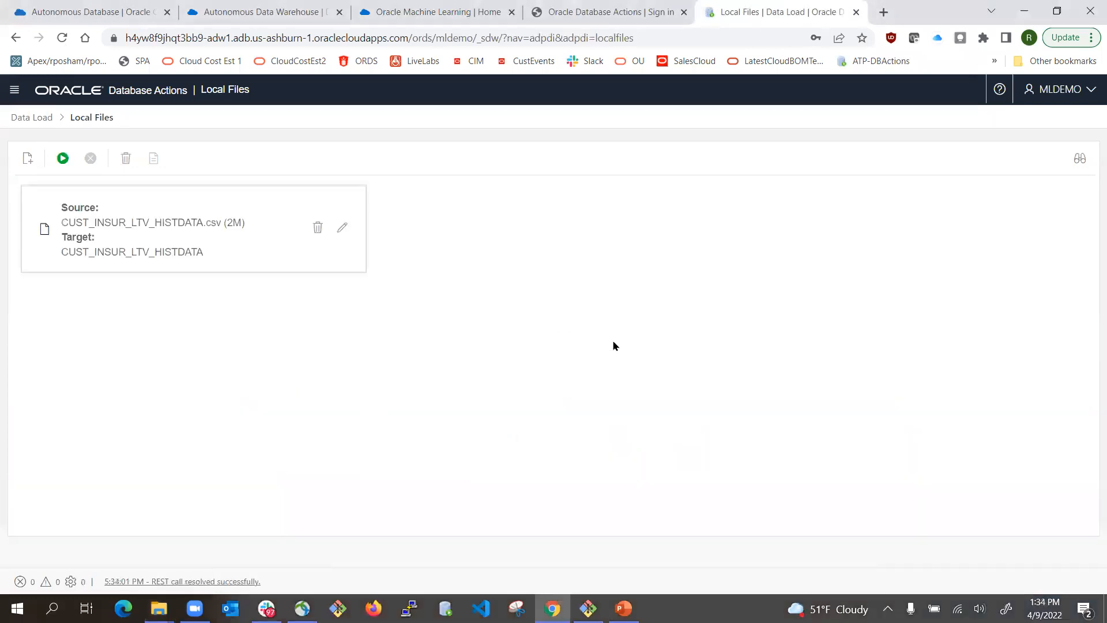
- Run the CUST_INSUR_LTV_HISTDATA load until Completed, then switch to the Machine Learning Home tab
{"action": "left_click", "coordinate": [63, 158]}
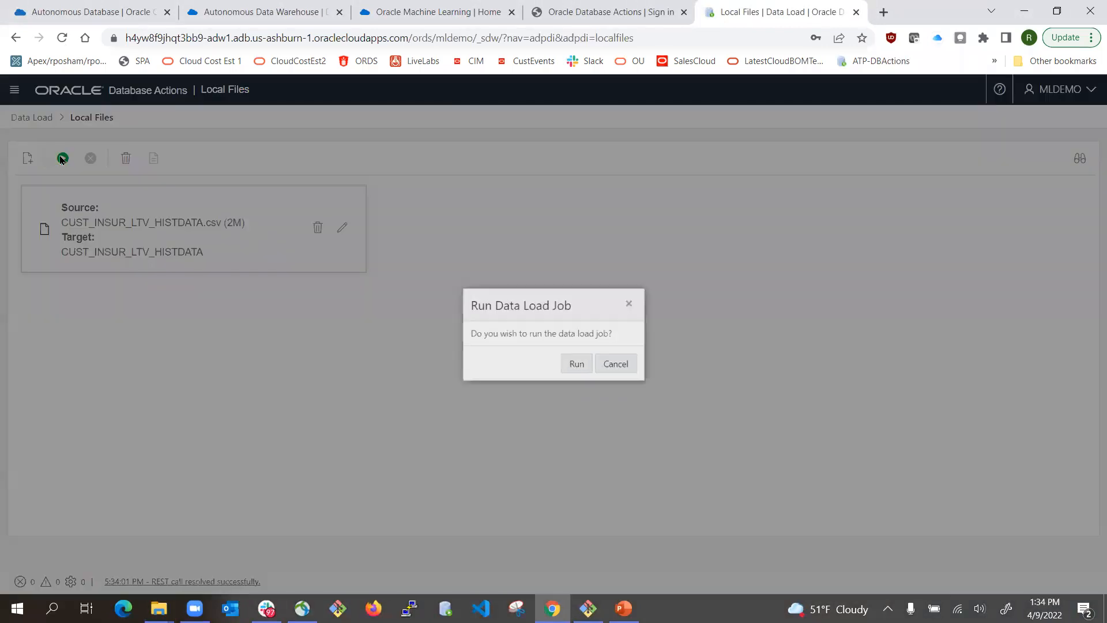
{"action": "left_click", "coordinate": [579, 369]}
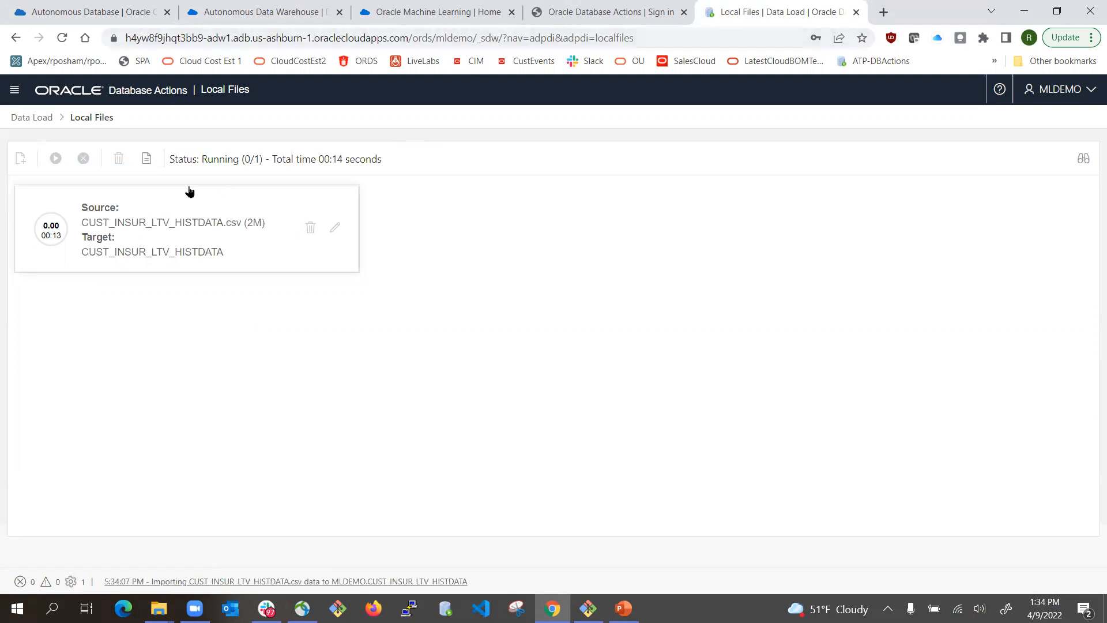
{"action": "mouse_move", "coordinate": [60, 239]}
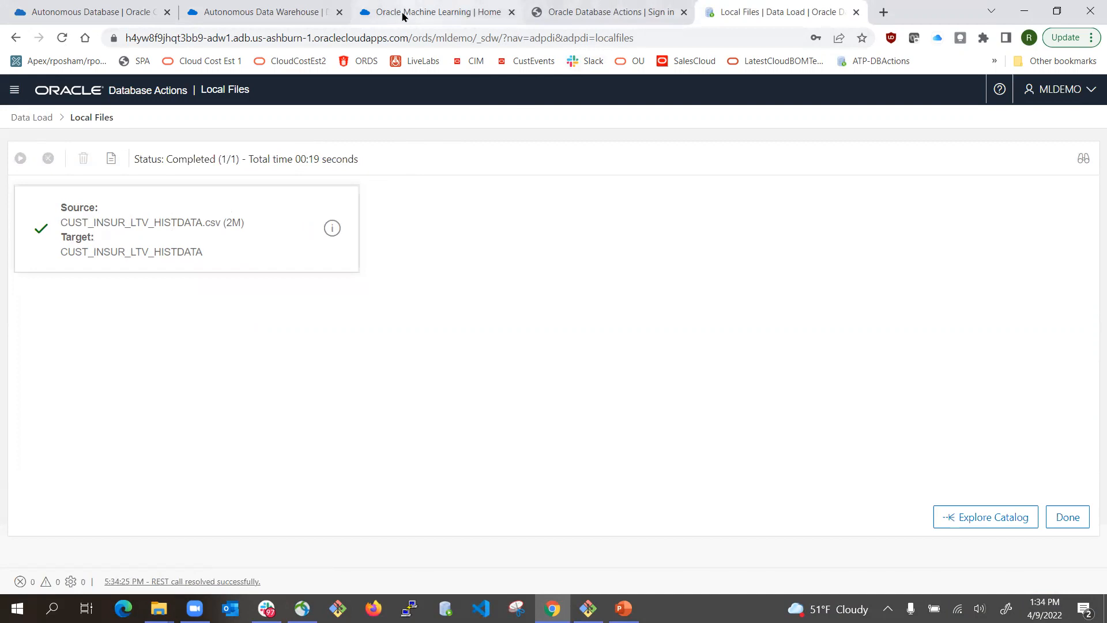
{"action": "left_click", "coordinate": [430, 13]}
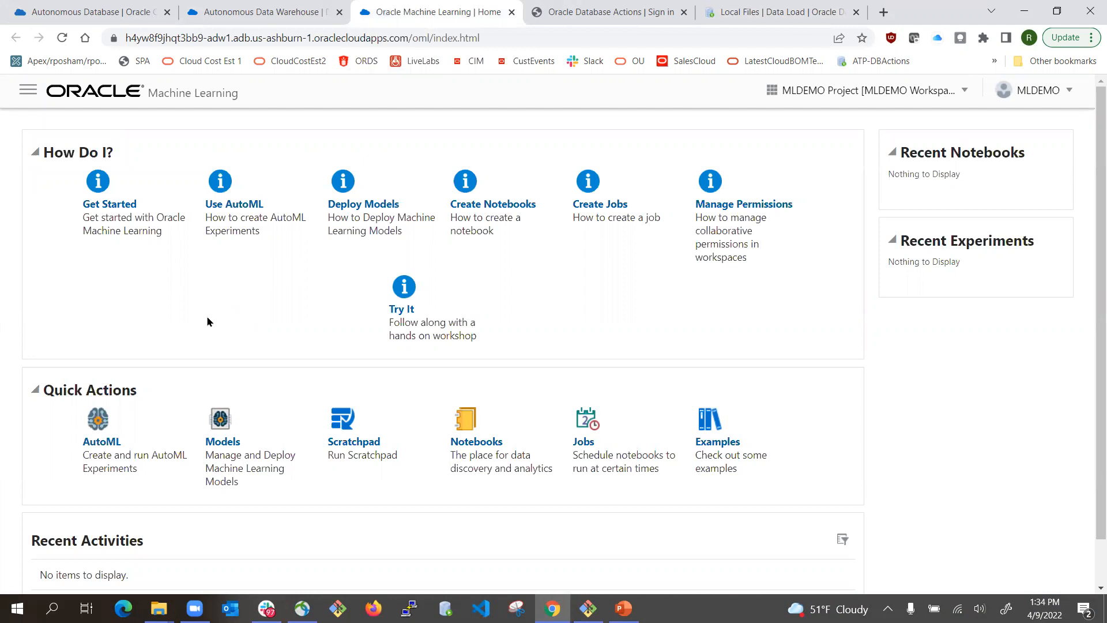
- Import Oracle-ADB-AutoML-Demo-Notebook-22.3.26.json from demos > ADB-ML-for-Insurance and open the Insurance Buyers Prediction notebook
{"action": "left_click", "coordinate": [466, 425]}
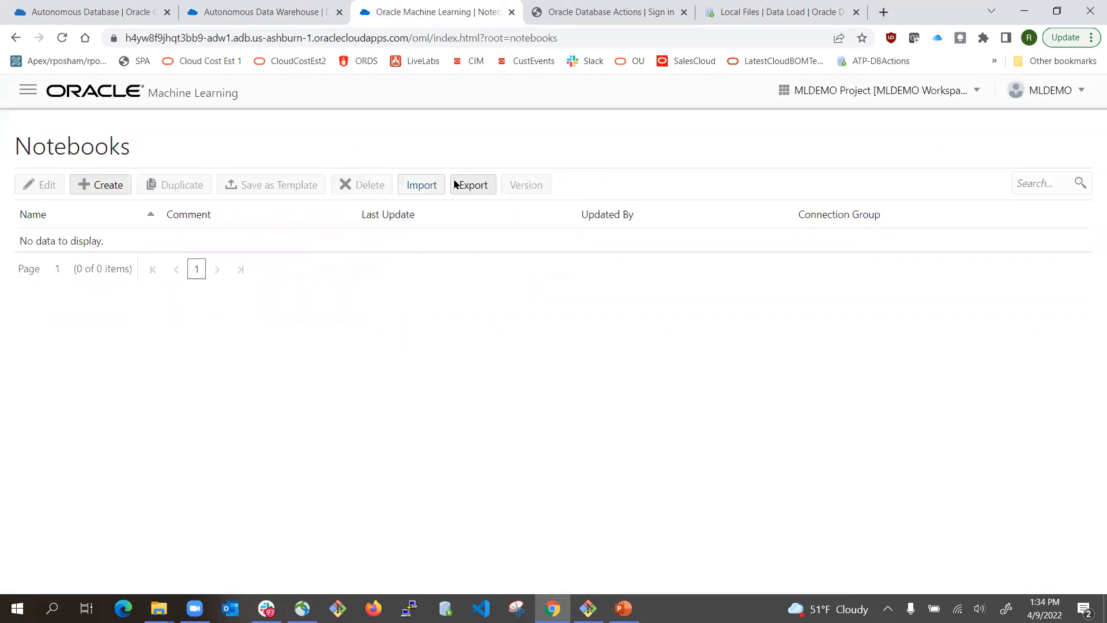
{"action": "left_click", "coordinate": [417, 186]}
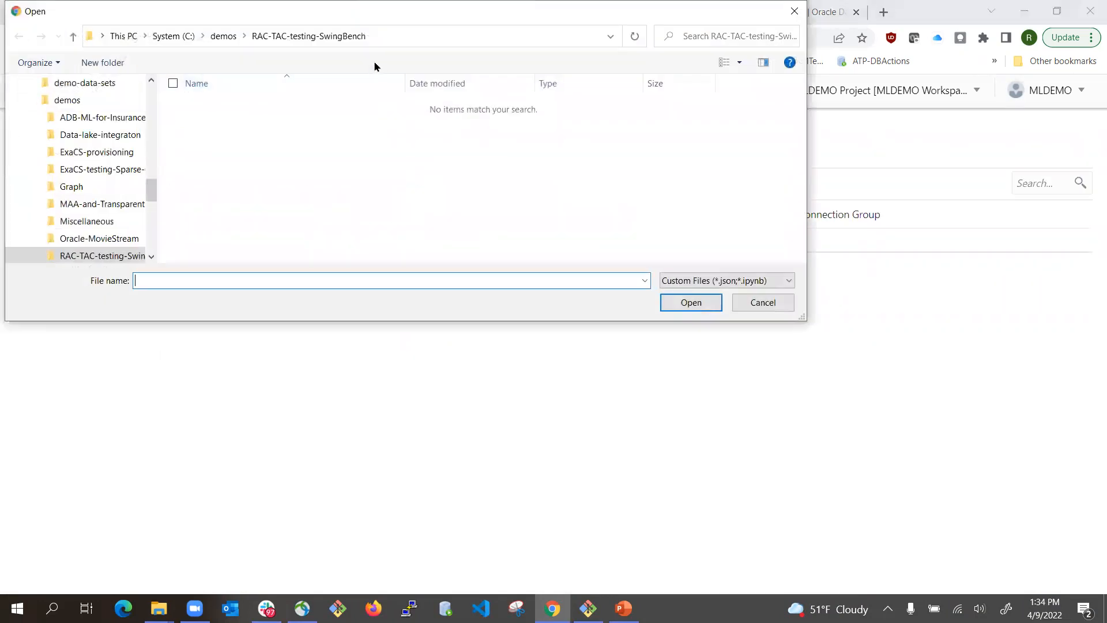
{"action": "left_click", "coordinate": [159, 608]}
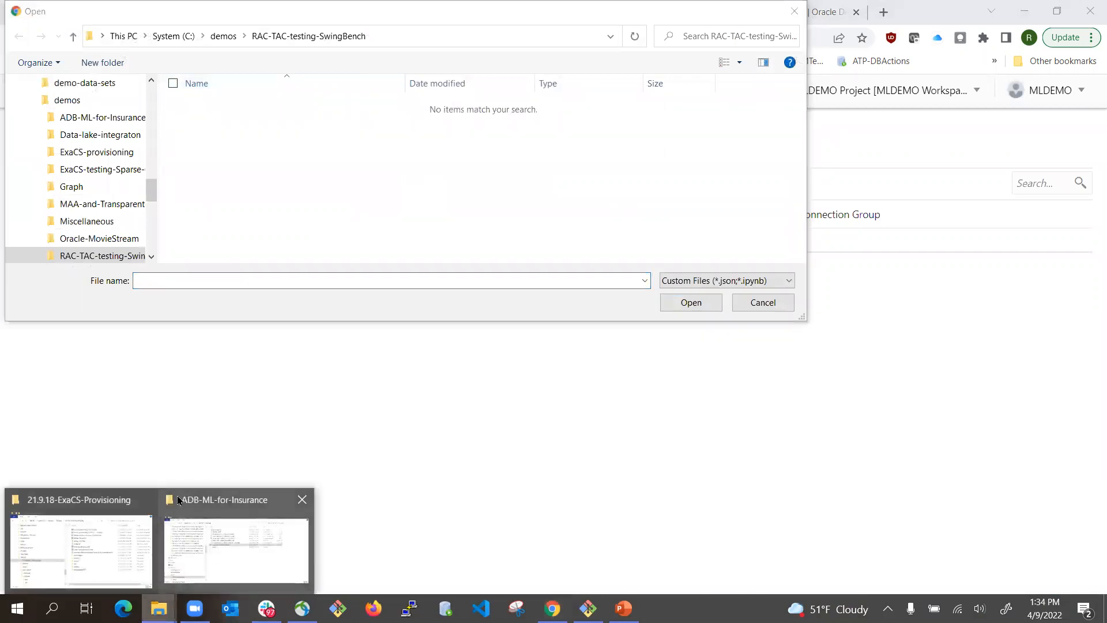
{"action": "left_click", "coordinate": [199, 502]}
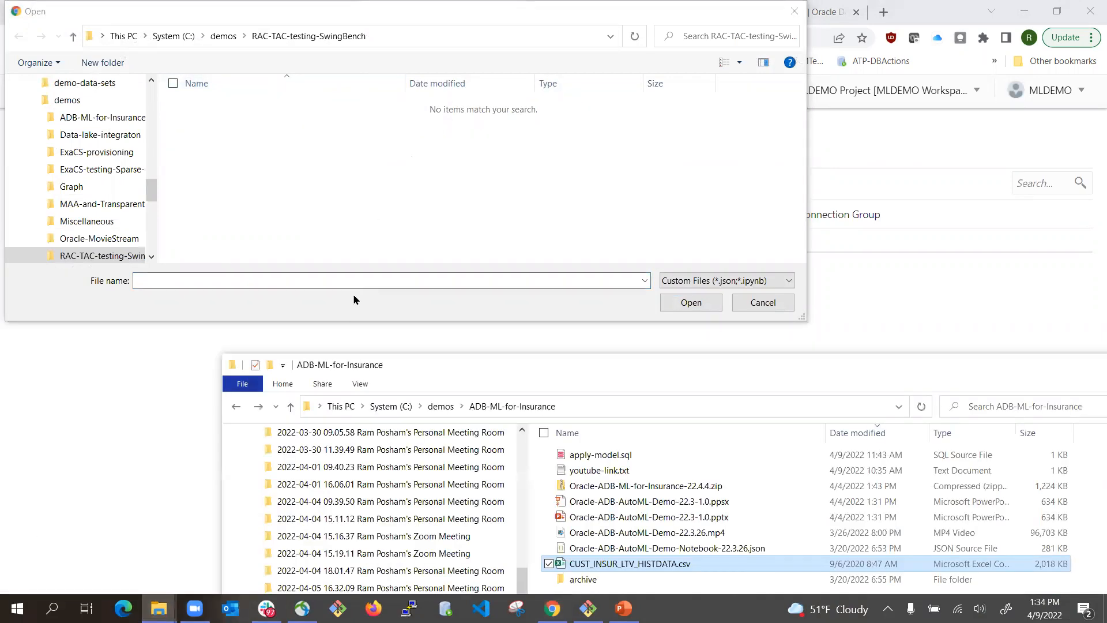
{"action": "left_click", "coordinate": [231, 36]}
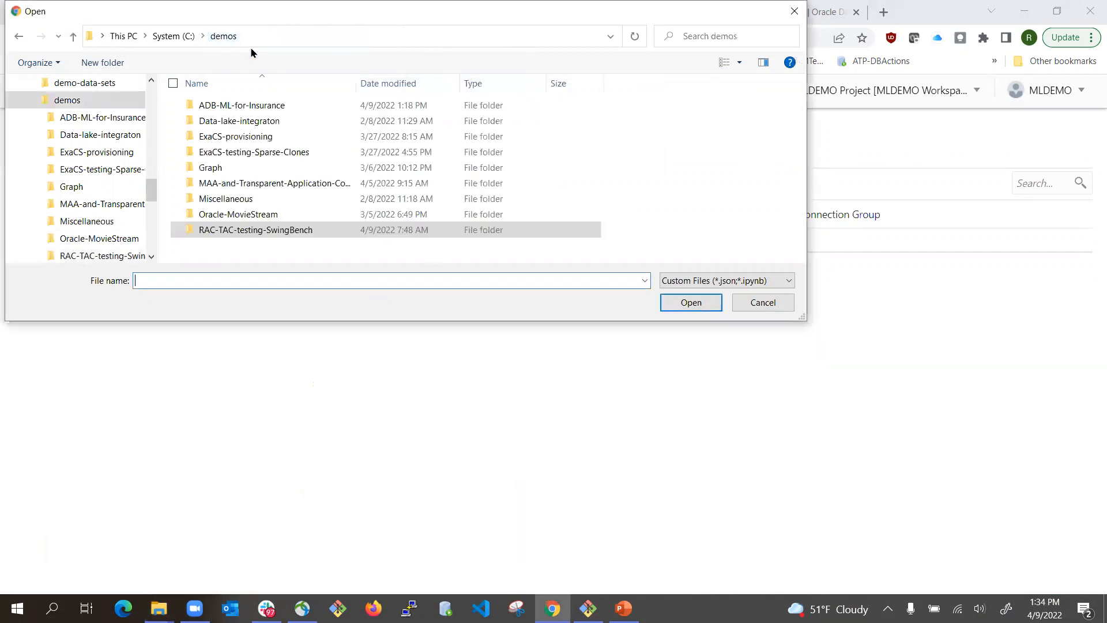
{"action": "double_click", "coordinate": [249, 106]}
{"action": "left_click", "coordinate": [275, 125]}
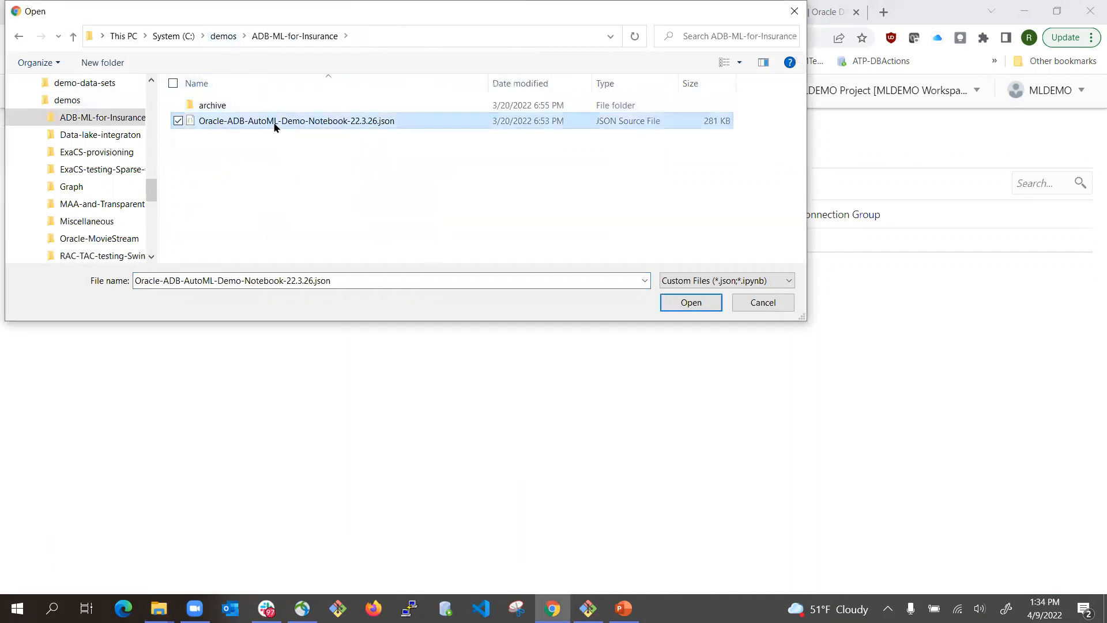
{"action": "left_click", "coordinate": [682, 301]}
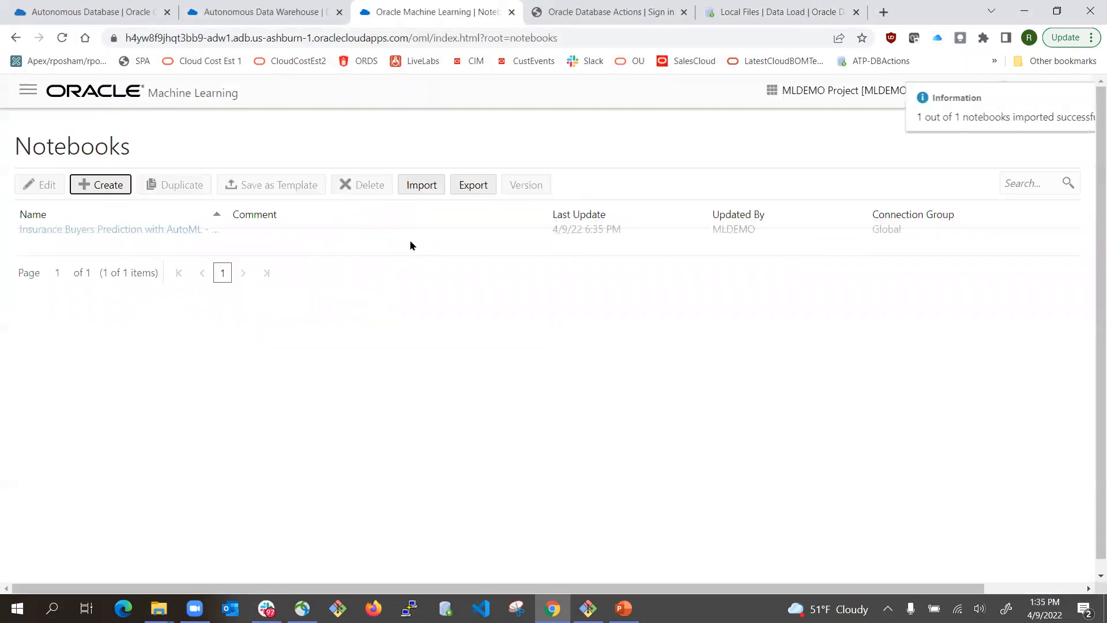
{"action": "left_click", "coordinate": [105, 243]}
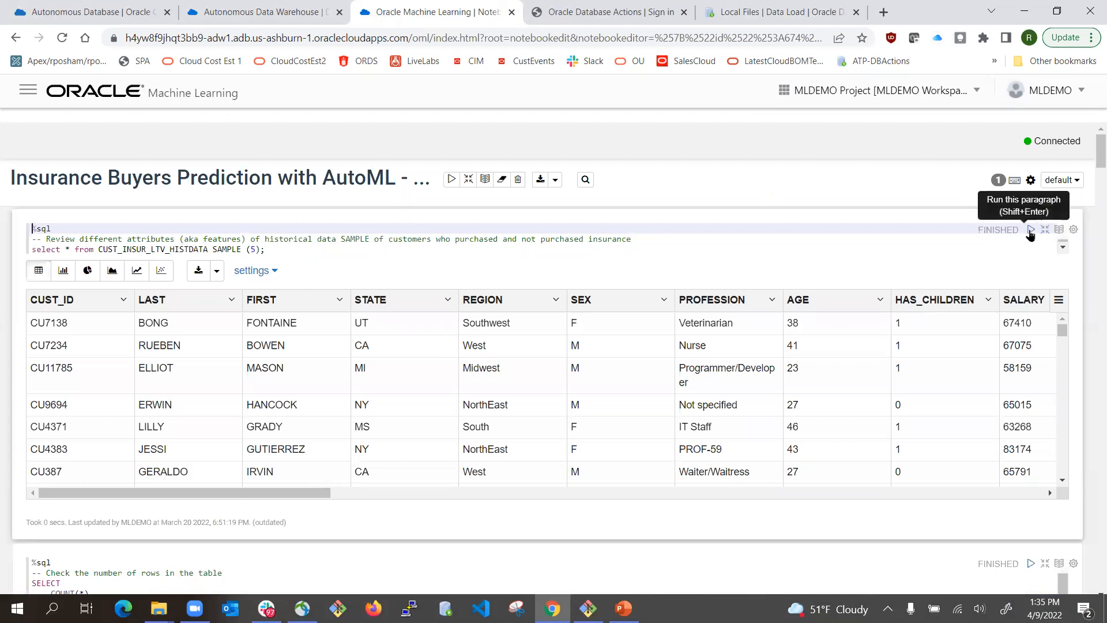
- Rerun the first paragraph's 5 percent SAMPLE query on CUST_INSUR_LTV_HISTDATA
{"action": "left_click", "coordinate": [704, 249]}
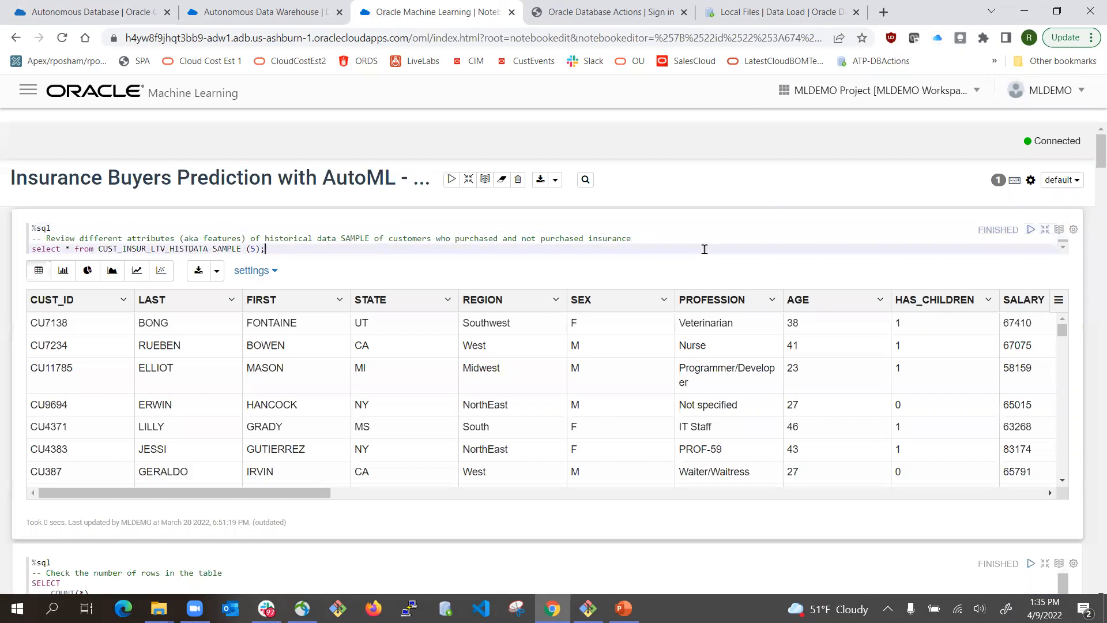
{"action": "left_click", "coordinate": [1031, 230]}
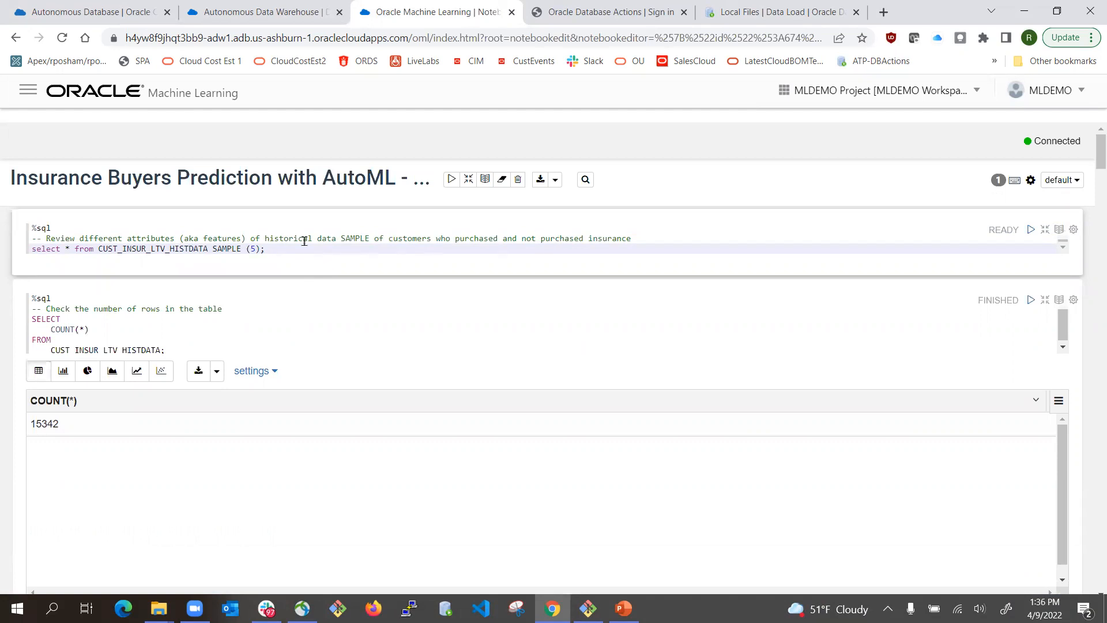
- Run the sample paragraph again with Shift+Enter and scroll through its refreshed table of rows
{"action": "key", "text": "shift+Return"}
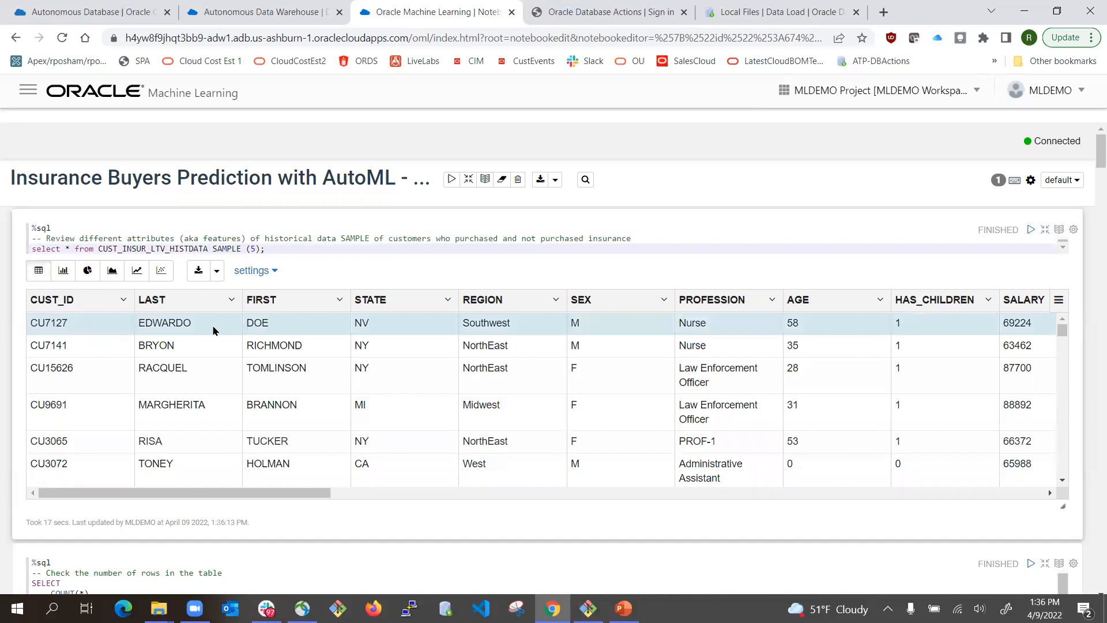
{"action": "left_click_drag", "start_coordinate": [231, 493], "coordinate": [948, 467]}
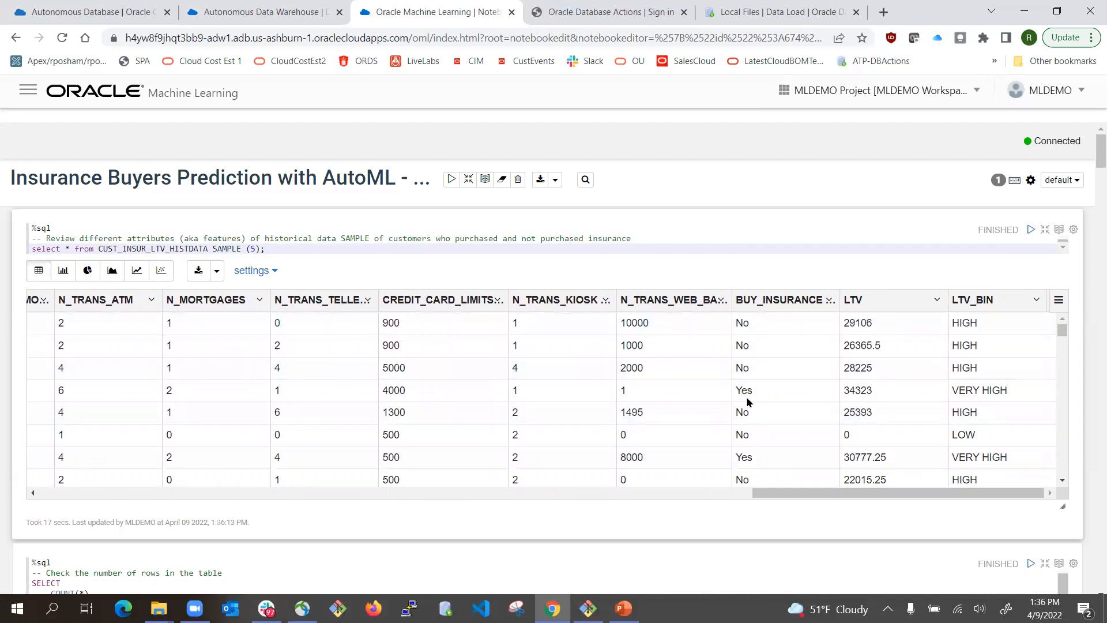
{"action": "left_click_drag", "start_coordinate": [822, 494], "coordinate": [66, 495]}
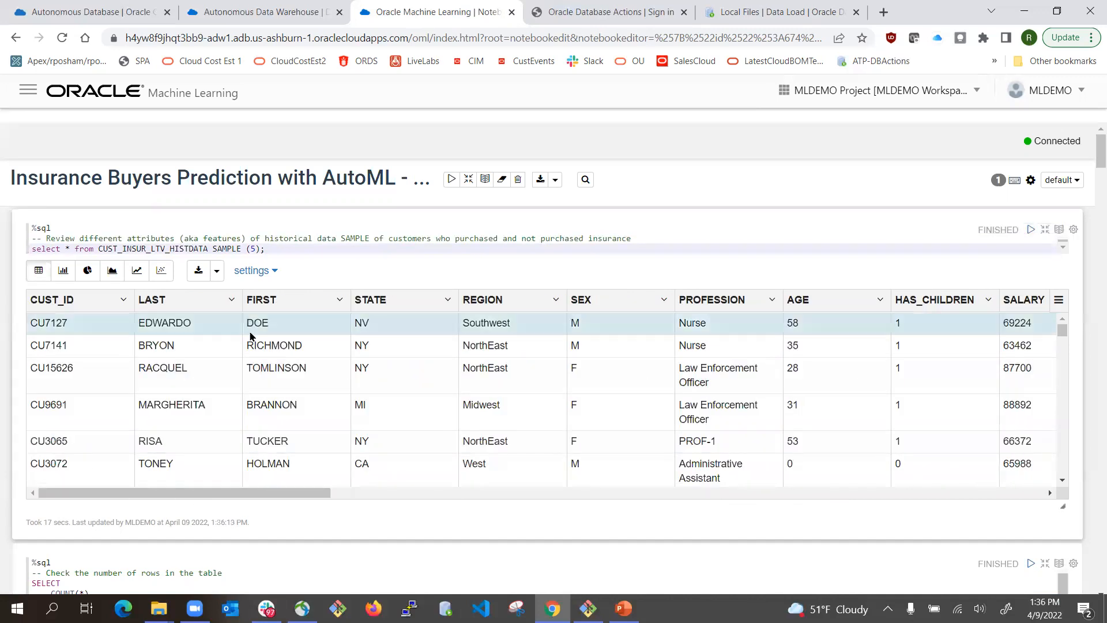
{"action": "scroll", "coordinate": [248, 346], "scroll_direction": "down", "scroll_amount": 5}
{"action": "scroll", "coordinate": [1091, 397], "scroll_direction": "down", "scroll_amount": 4}
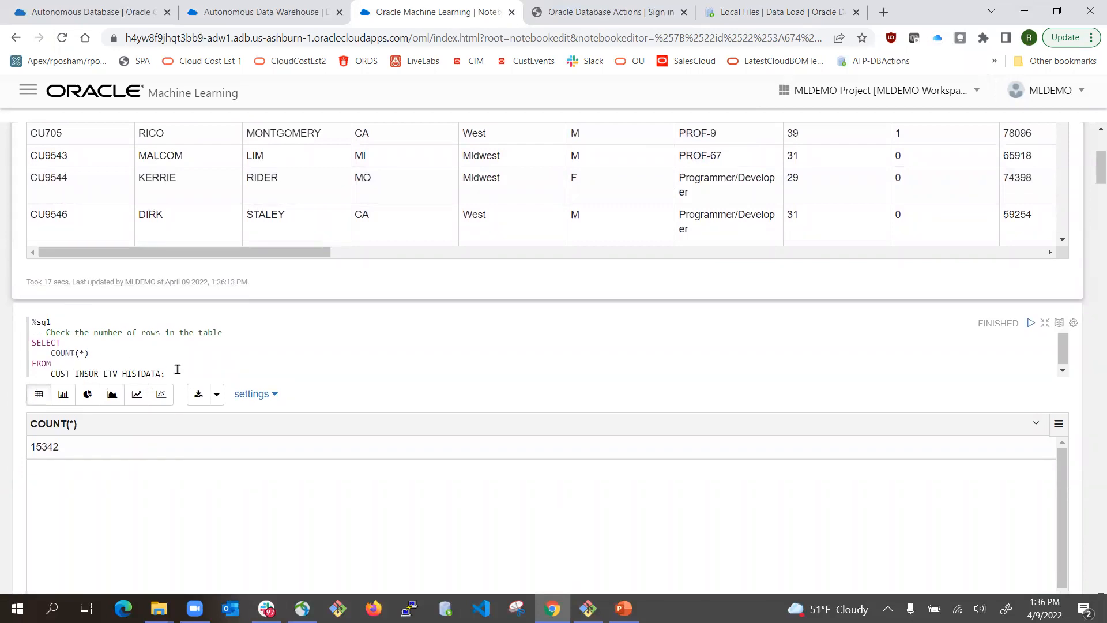
{"action": "scroll", "coordinate": [225, 343], "scroll_direction": "up", "scroll_amount": 4}
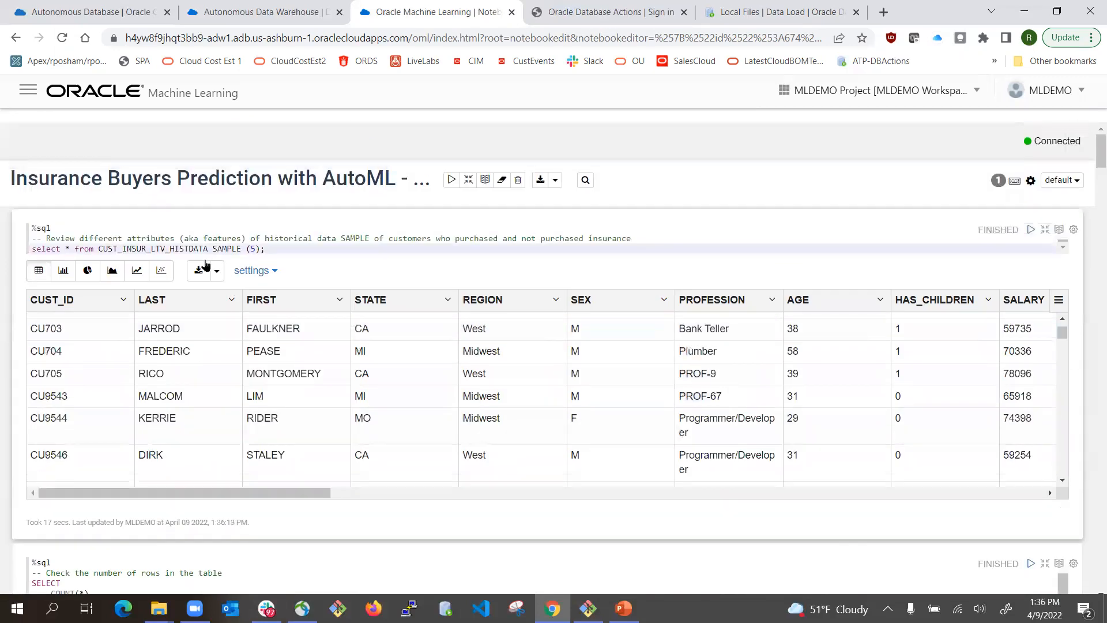
{"action": "scroll", "coordinate": [162, 259], "scroll_direction": "down", "scroll_amount": 2}
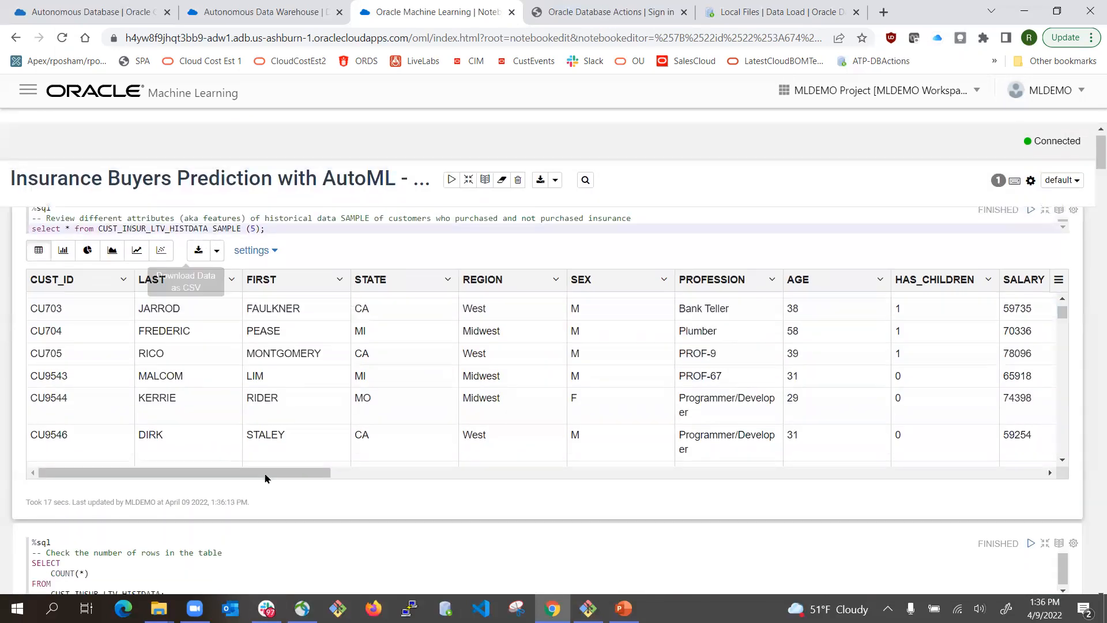
{"action": "scroll", "coordinate": [96, 476], "scroll_direction": "down", "scroll_amount": 2}
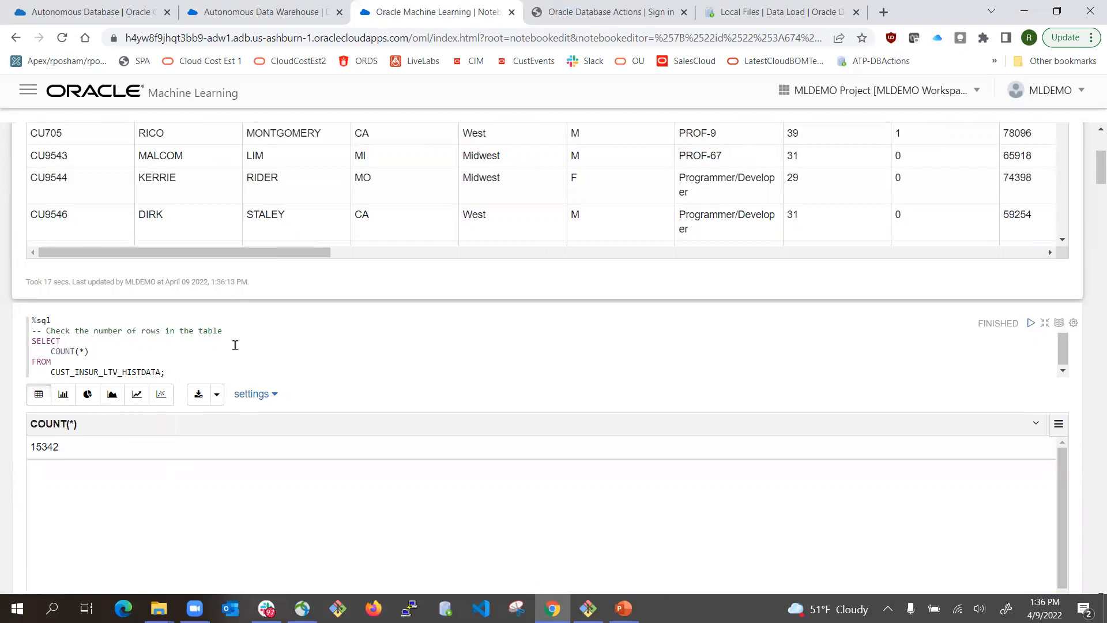
- Rerun the COUNT(*) paragraph, which reports 15342 rows in CUST_INSUR_LTV_HISTDATA
{"action": "left_click", "coordinate": [1008, 350]}
{"action": "left_click", "coordinate": [1030, 322]}
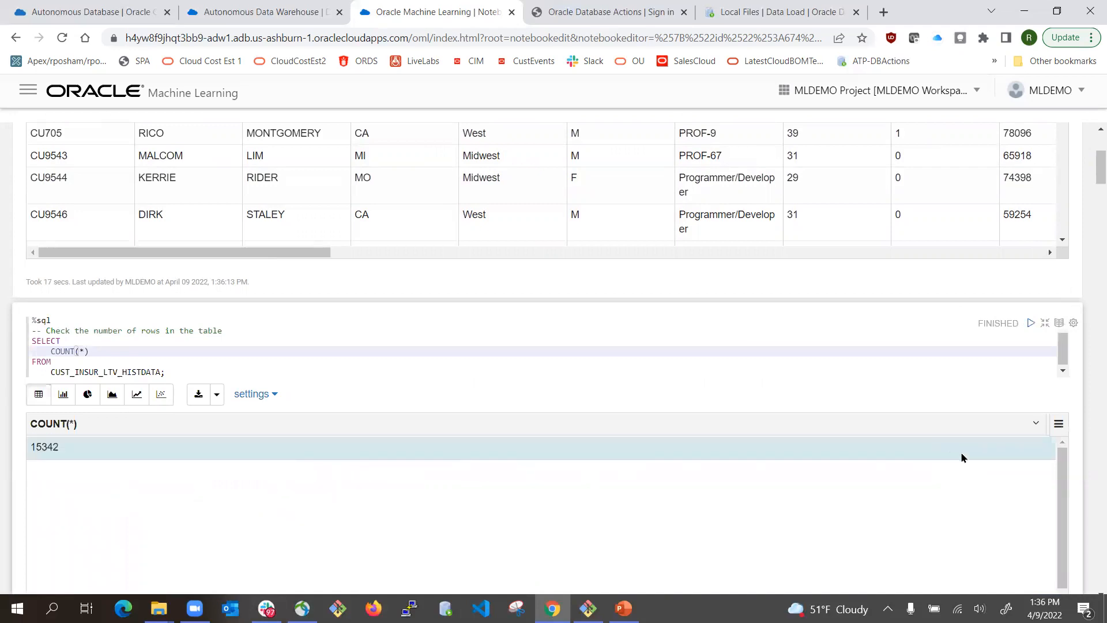
{"action": "scroll", "coordinate": [1090, 385], "scroll_direction": "down", "scroll_amount": 4}
{"action": "scroll", "coordinate": [1090, 385], "scroll_direction": "down", "scroll_amount": 2}
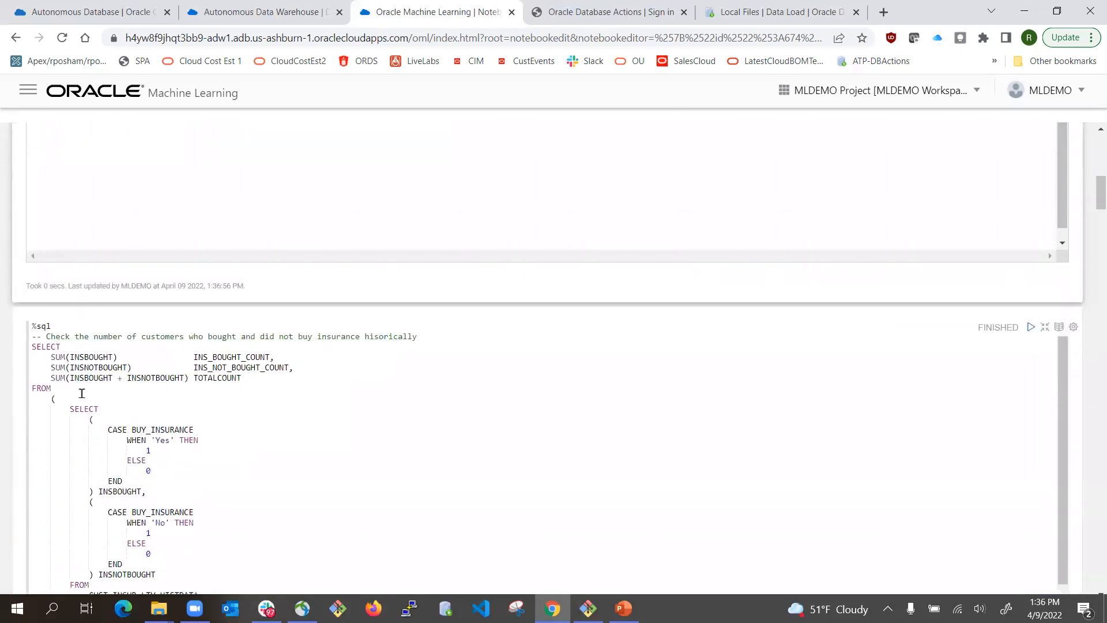
{"action": "scroll", "coordinate": [131, 383], "scroll_direction": "down", "scroll_amount": 1}
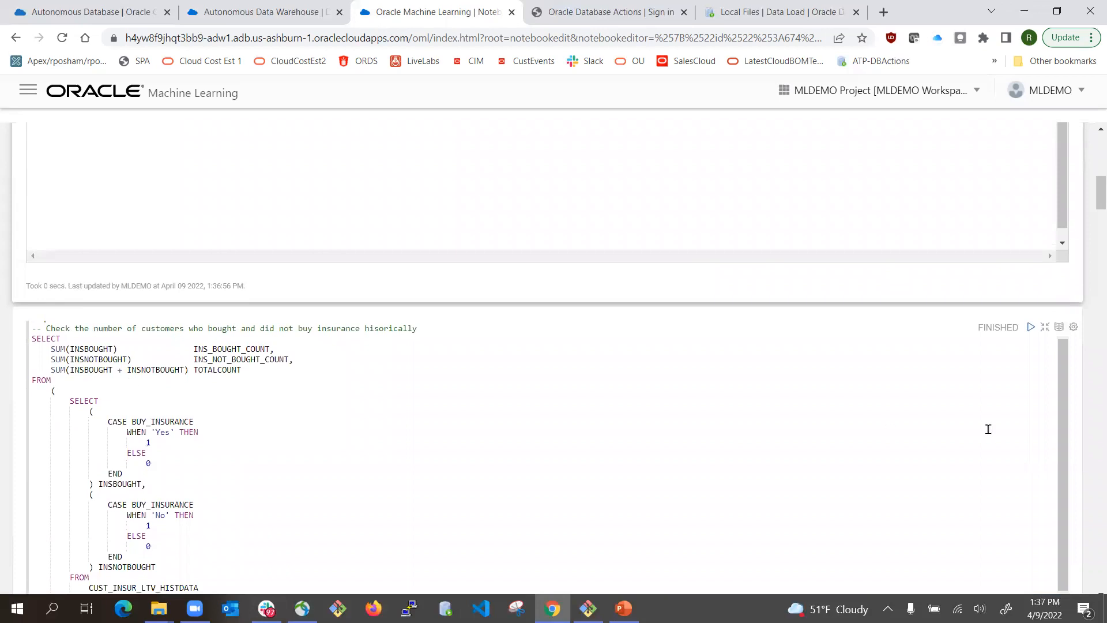
{"action": "scroll", "coordinate": [1089, 376], "scroll_direction": "up", "scroll_amount": 2}
{"action": "mouse_move", "coordinate": [1092, 186]}
{"action": "left_mouse_down"}
{"action": "mouse_move", "coordinate": [1094, 224]}
{"action": "mouse_move", "coordinate": [1089, 190]}
{"action": "left_mouse_up"}
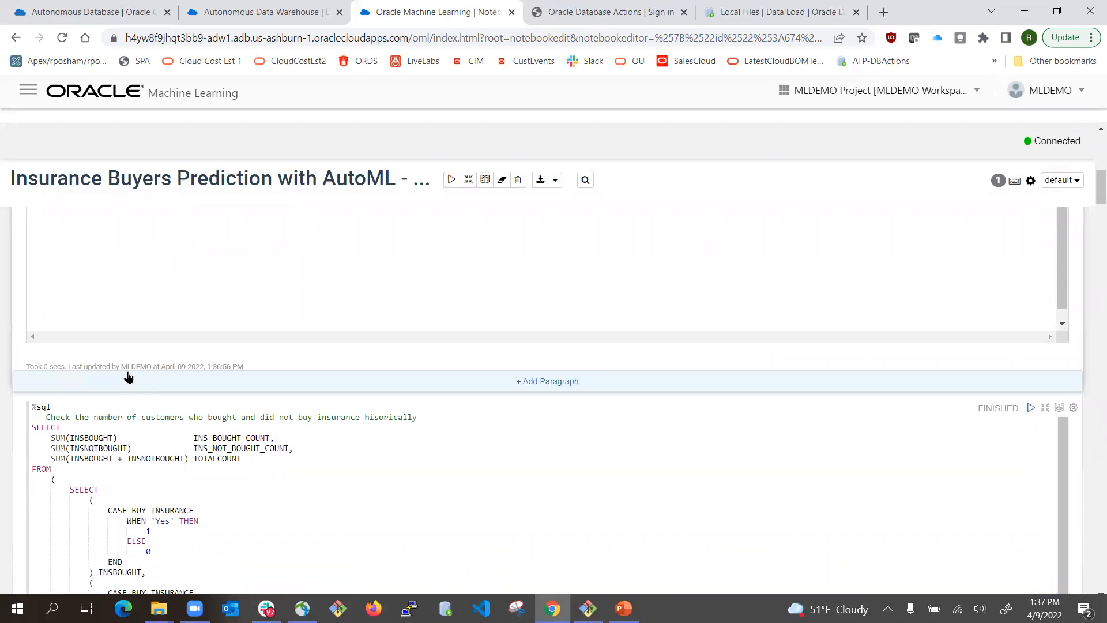
{"action": "scroll", "coordinate": [155, 363], "scroll_direction": "up", "scroll_amount": 4}
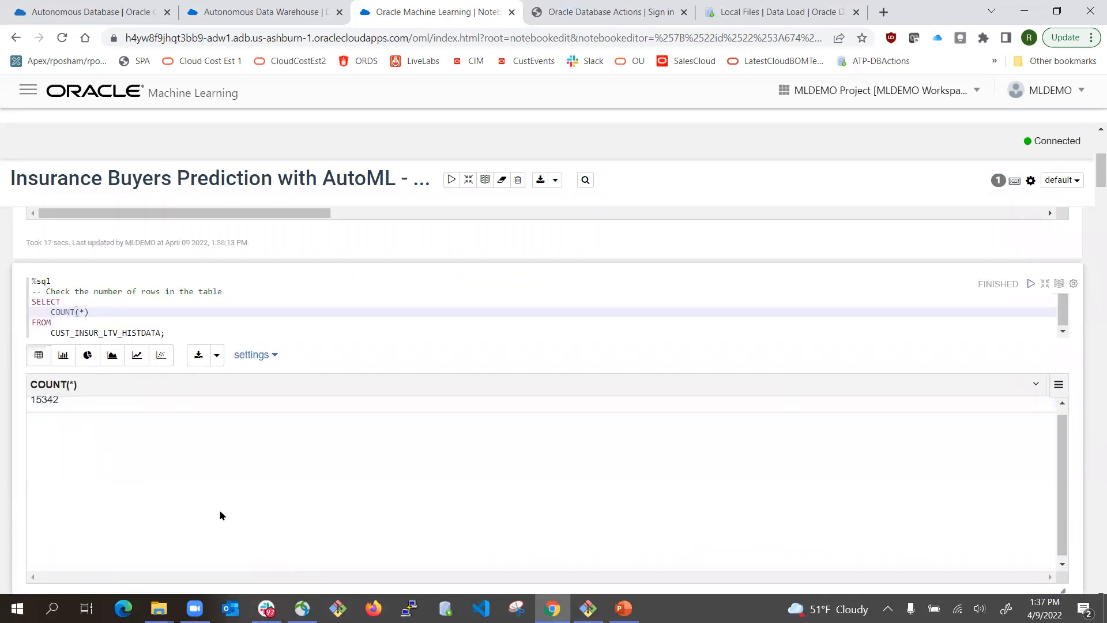
{"action": "scroll", "coordinate": [865, 542], "scroll_direction": "down", "scroll_amount": 3}
{"action": "scroll", "coordinate": [986, 526], "scroll_direction": "down", "scroll_amount": 2}
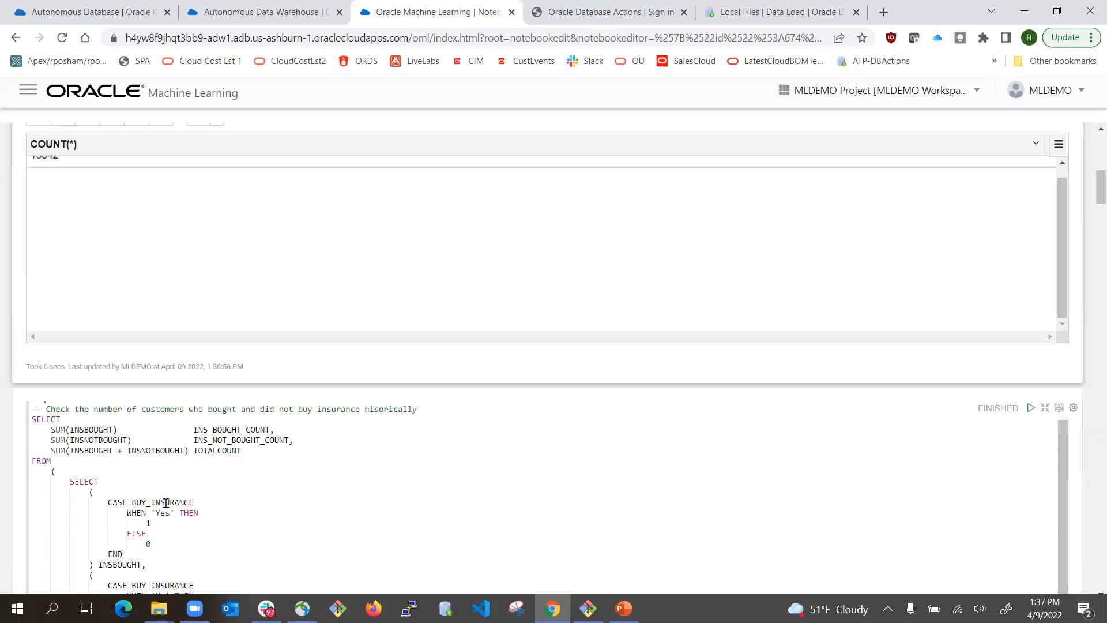
{"action": "scroll", "coordinate": [166, 502], "scroll_direction": "down", "scroll_amount": 2}
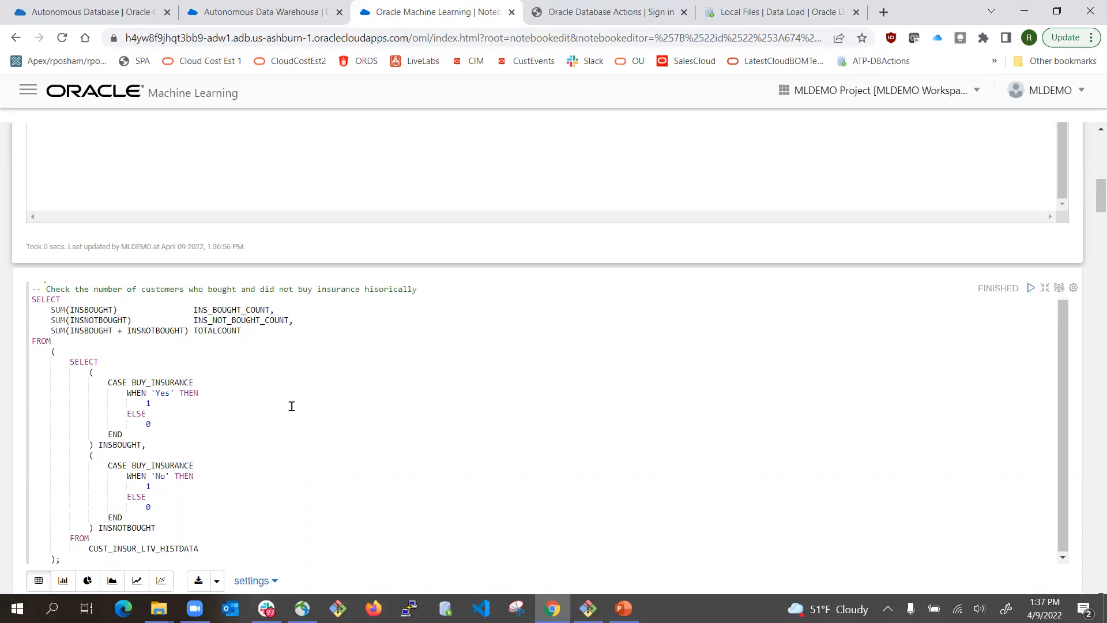
{"action": "scroll", "coordinate": [583, 365], "scroll_direction": "up", "scroll_amount": 2}
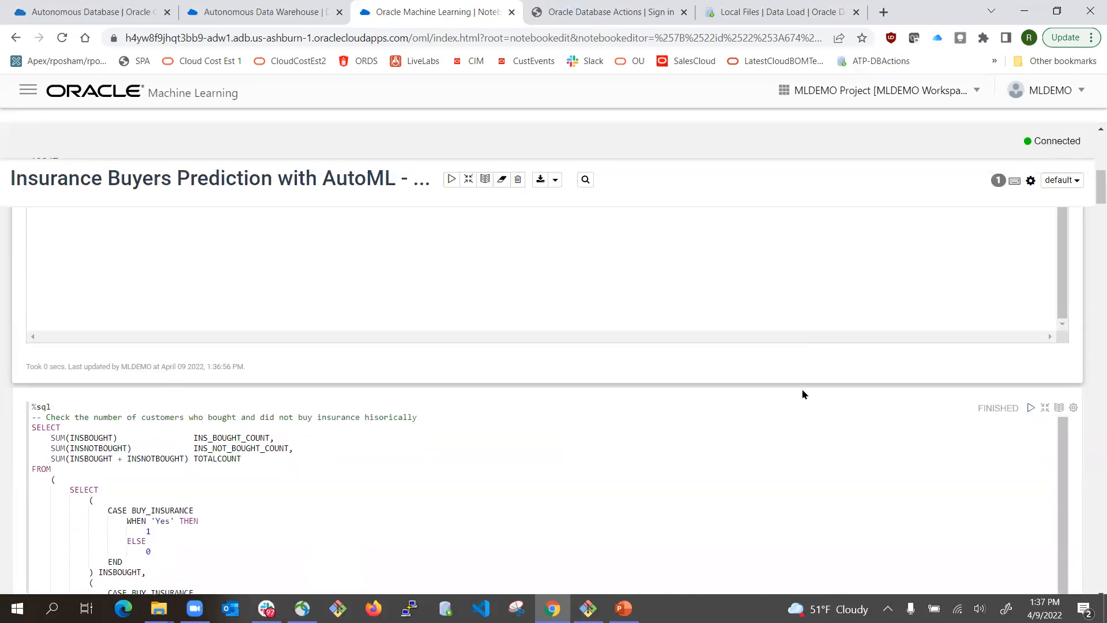
{"action": "left_click", "coordinate": [1031, 407]}
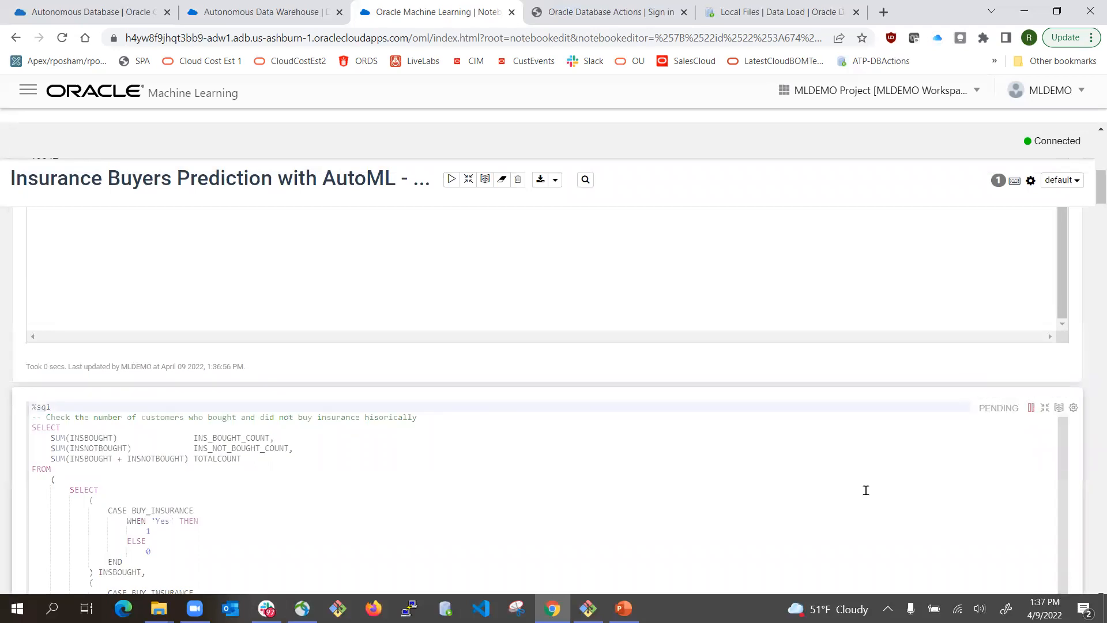
{"action": "scroll", "coordinate": [533, 470], "scroll_direction": "down", "scroll_amount": 8}
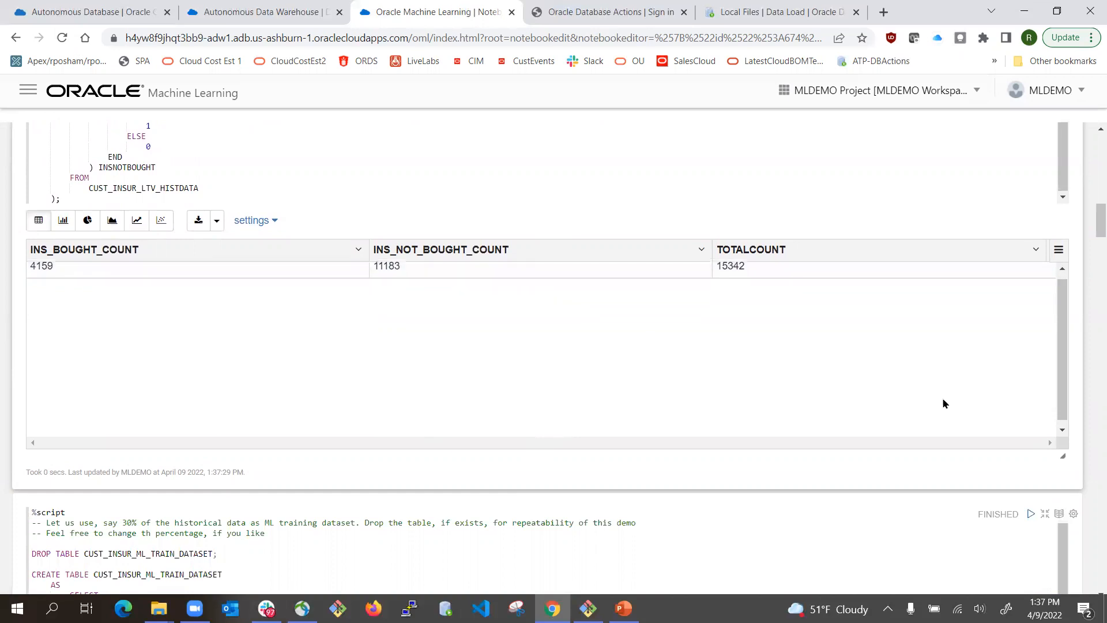
{"action": "scroll", "coordinate": [1090, 408], "scroll_direction": "down", "scroll_amount": 6}
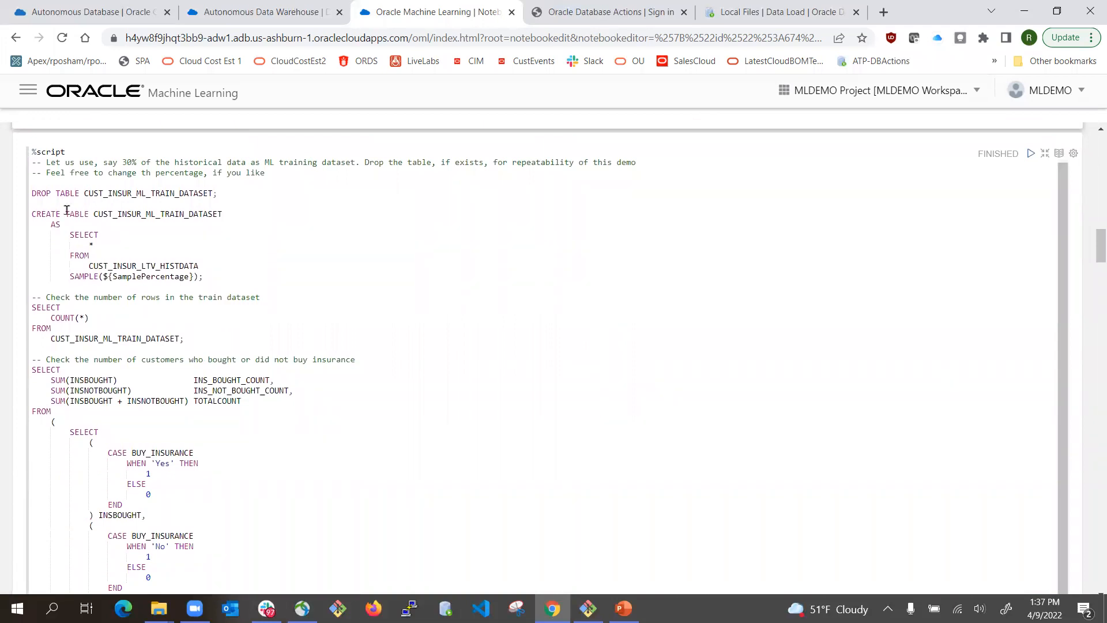
{"action": "left_click_drag", "start_coordinate": [85, 191], "coordinate": [190, 194]}
{"action": "left_click", "coordinate": [243, 201]}
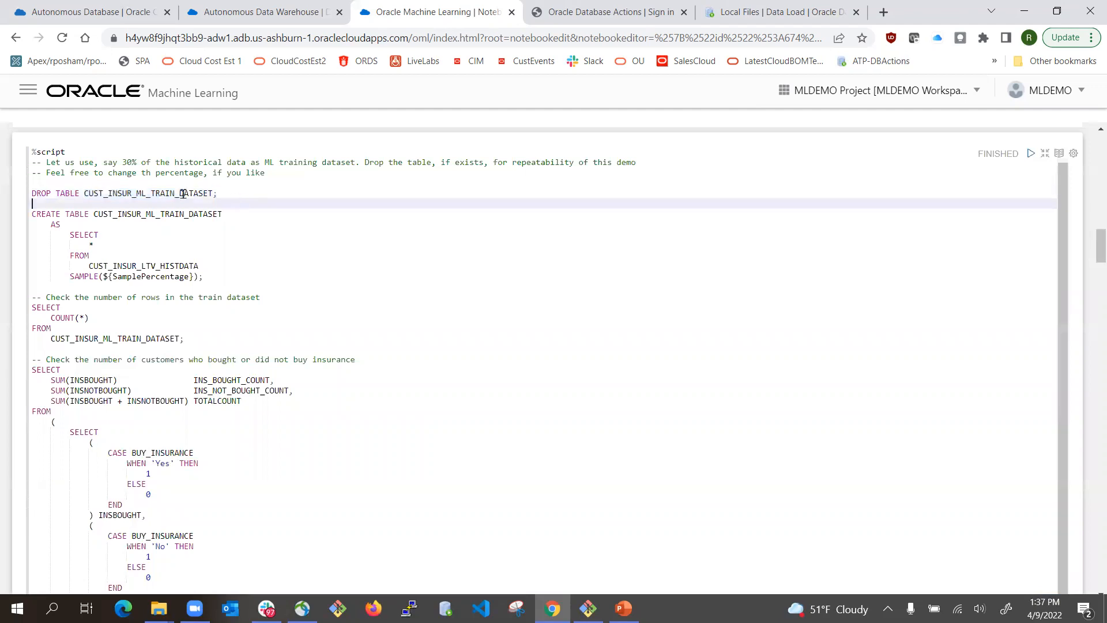
{"action": "left_click", "coordinate": [90, 194]}
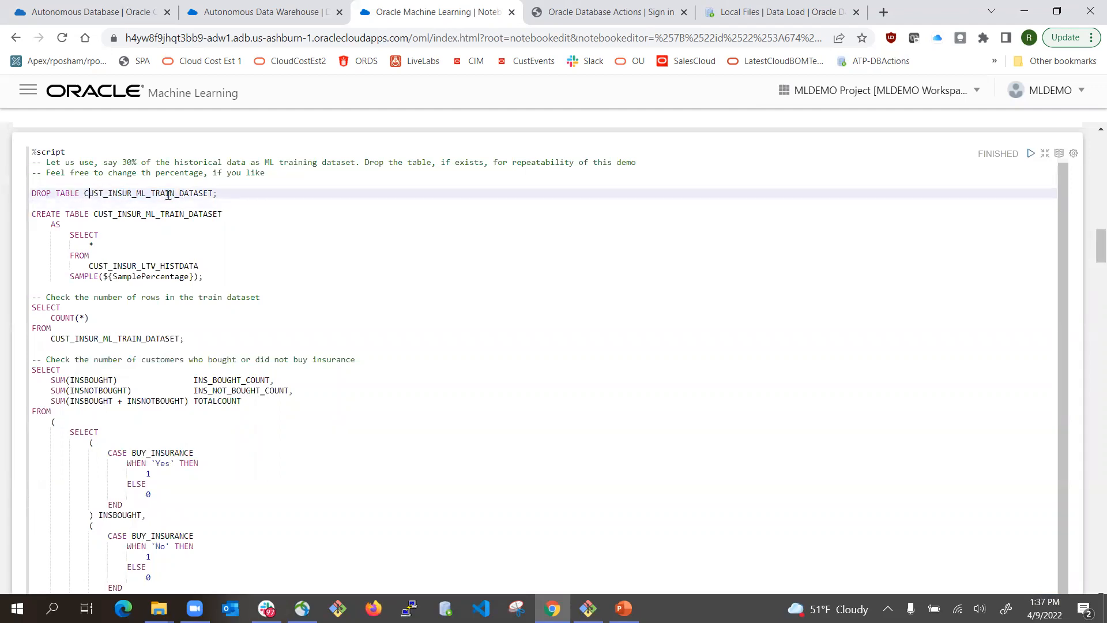
{"action": "left_click", "coordinate": [226, 193]}
{"action": "left_click", "coordinate": [150, 215]}
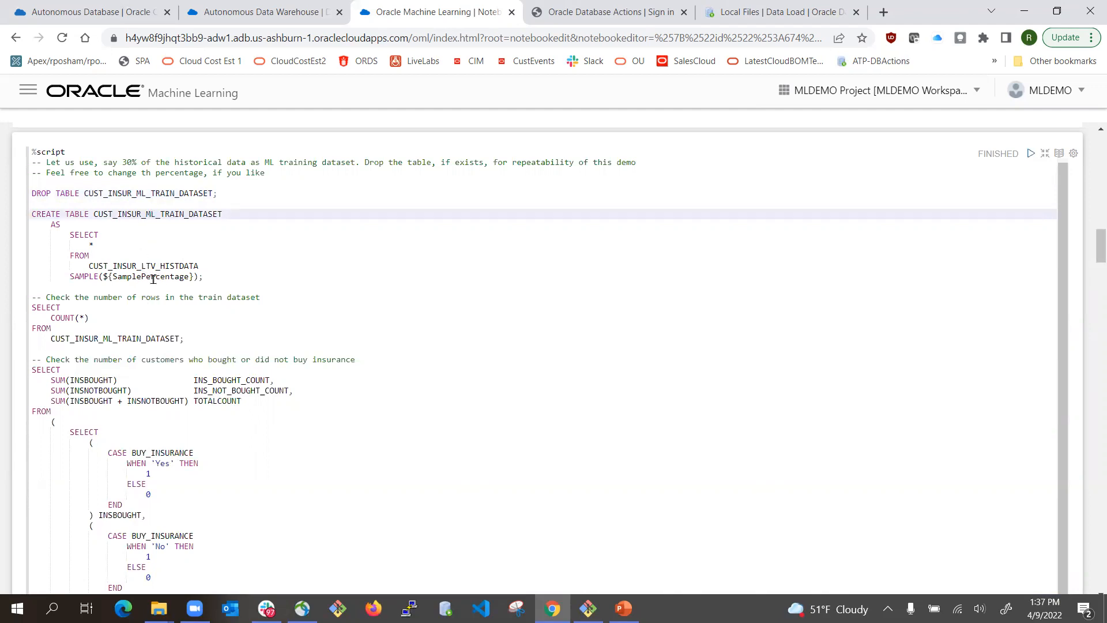
{"action": "scroll", "coordinate": [171, 292], "scroll_direction": "down", "scroll_amount": 1}
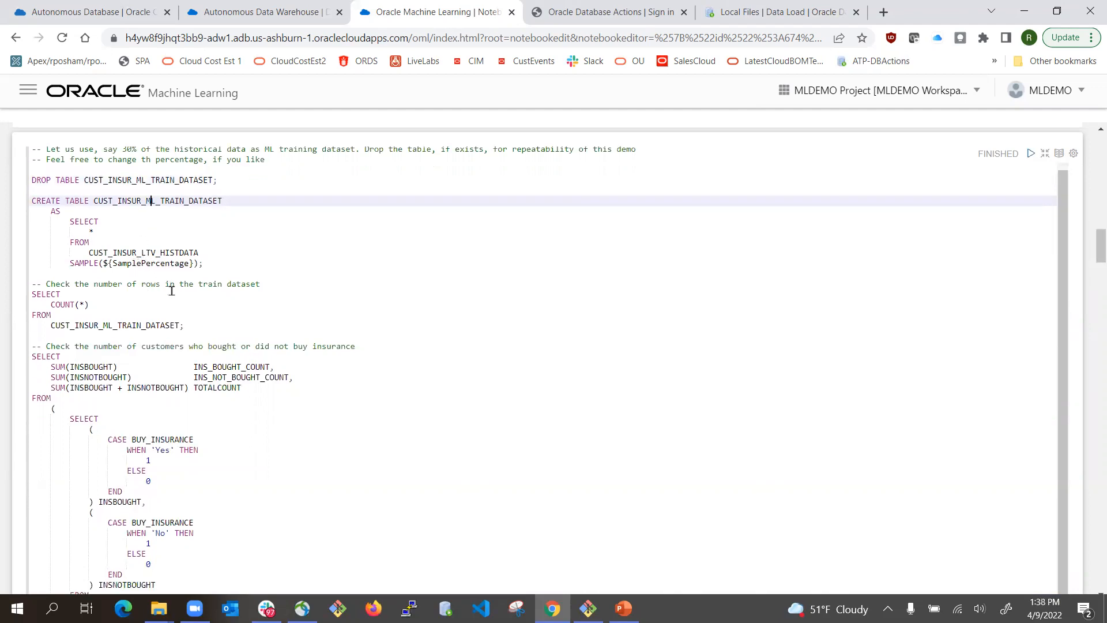
{"action": "scroll", "coordinate": [196, 372], "scroll_direction": "down", "scroll_amount": 5}
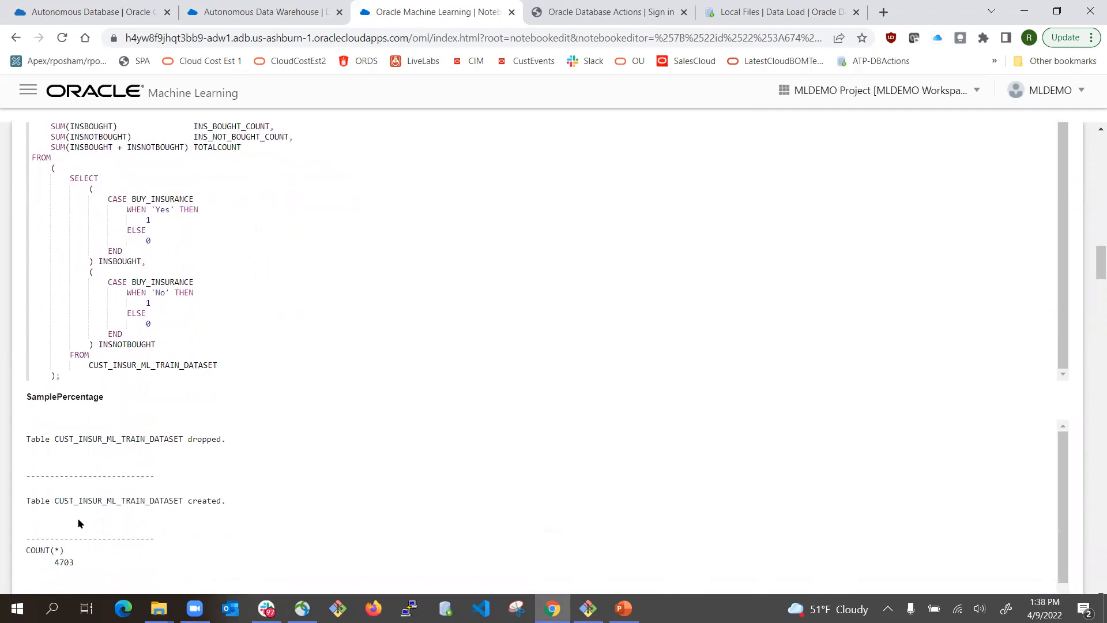
{"action": "scroll", "coordinate": [170, 467], "scroll_direction": "down", "scroll_amount": 5}
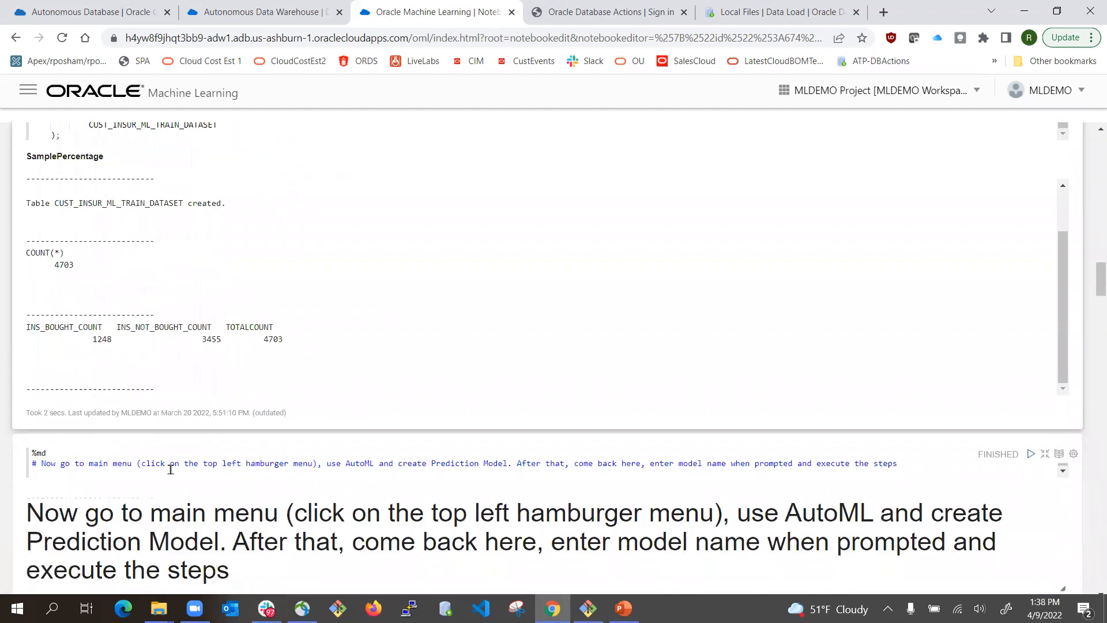
{"action": "scroll", "coordinate": [275, 262], "scroll_direction": "up", "scroll_amount": 6}
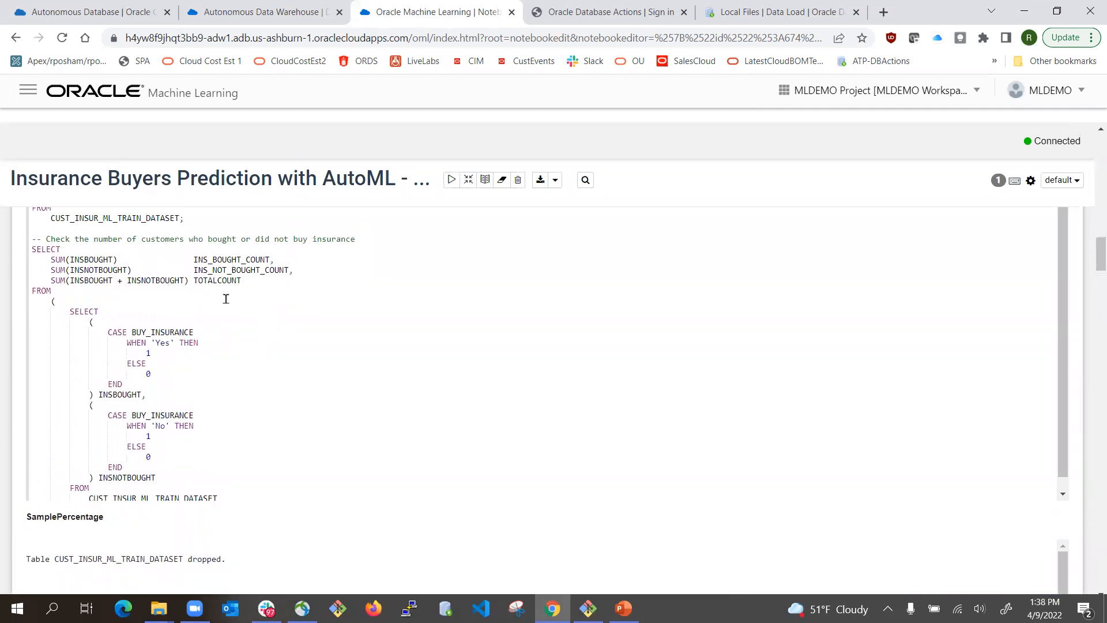
{"action": "scroll", "coordinate": [229, 299], "scroll_direction": "down", "scroll_amount": 1}
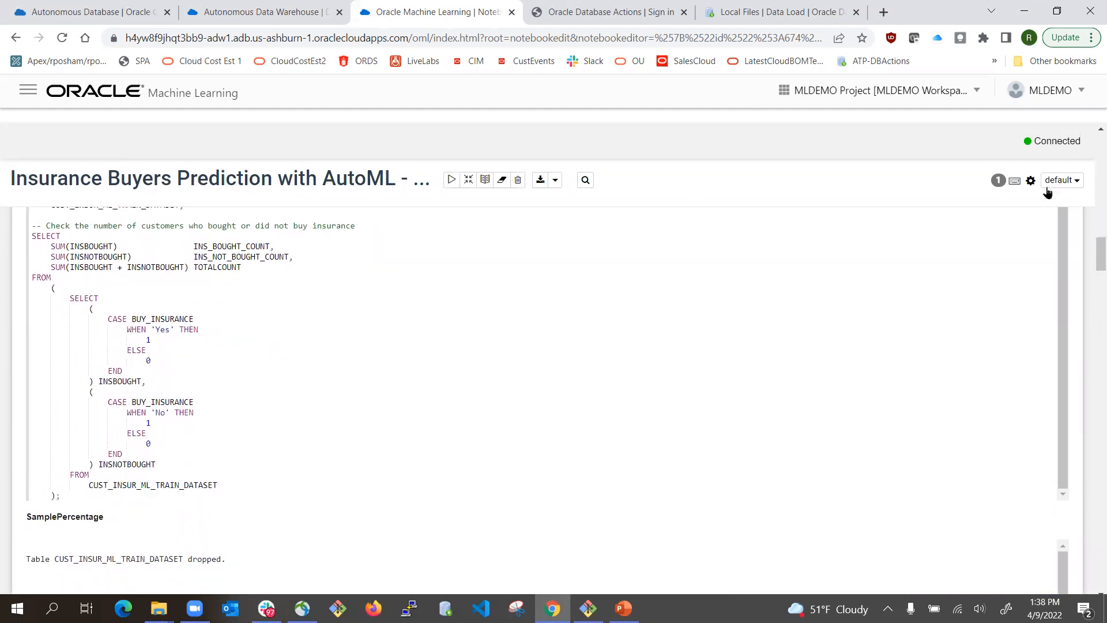
{"action": "scroll", "coordinate": [725, 313], "scroll_direction": "up", "scroll_amount": 3}
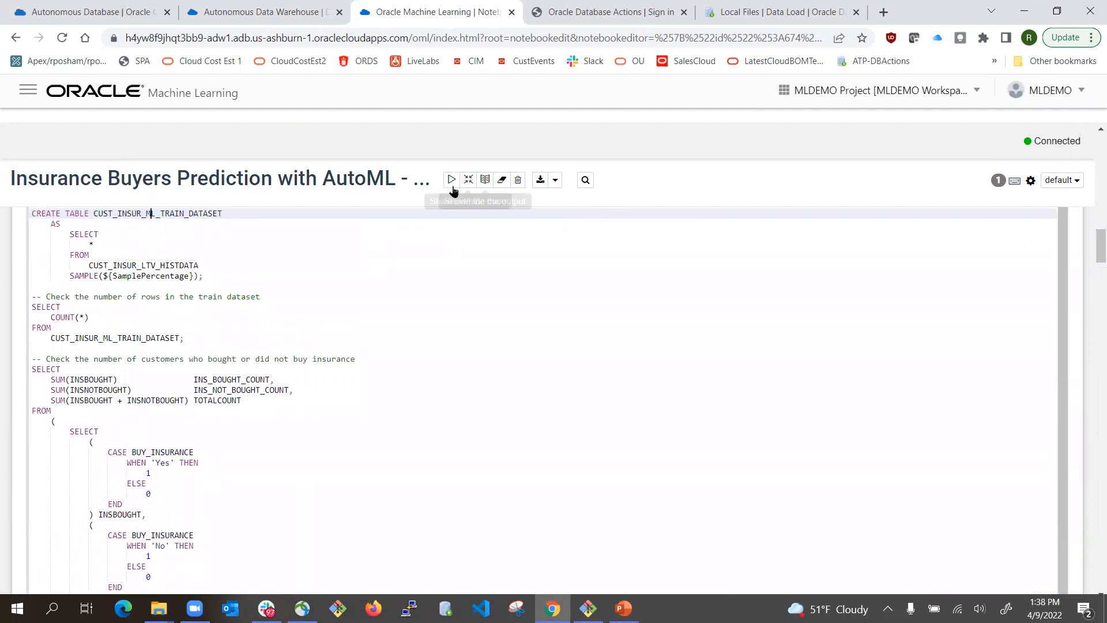
{"action": "scroll", "coordinate": [1029, 325], "scroll_direction": "up", "scroll_amount": 4}
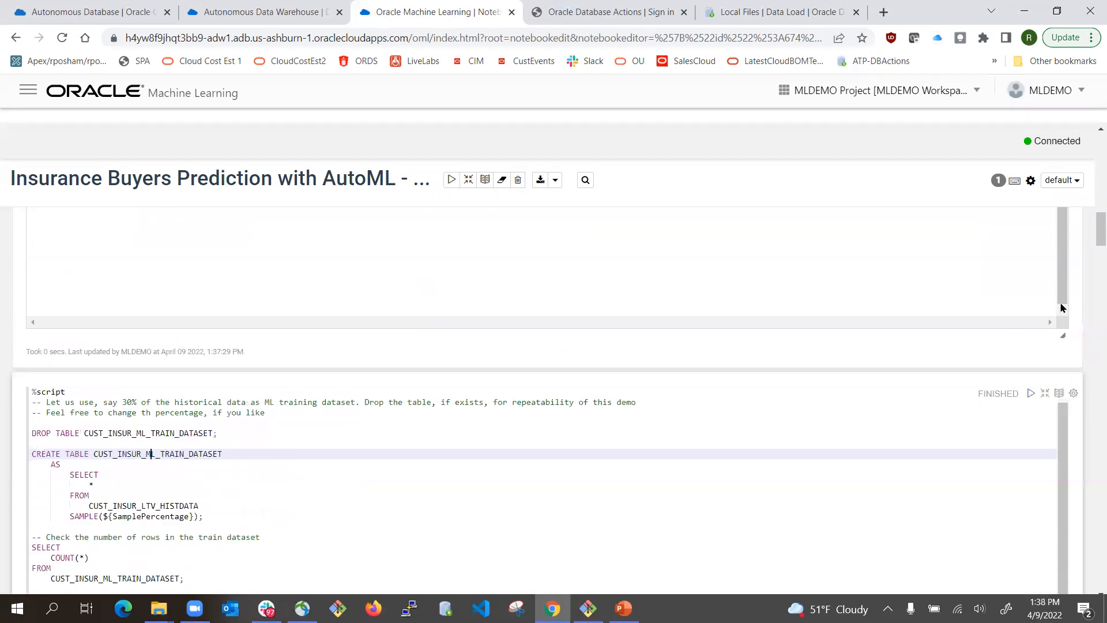
- Rerun the %script paragraph to recreate CUST_INSUR_ML_TRAIN_DATASET from a 30 percent sample
{"action": "left_click", "coordinate": [1030, 395]}
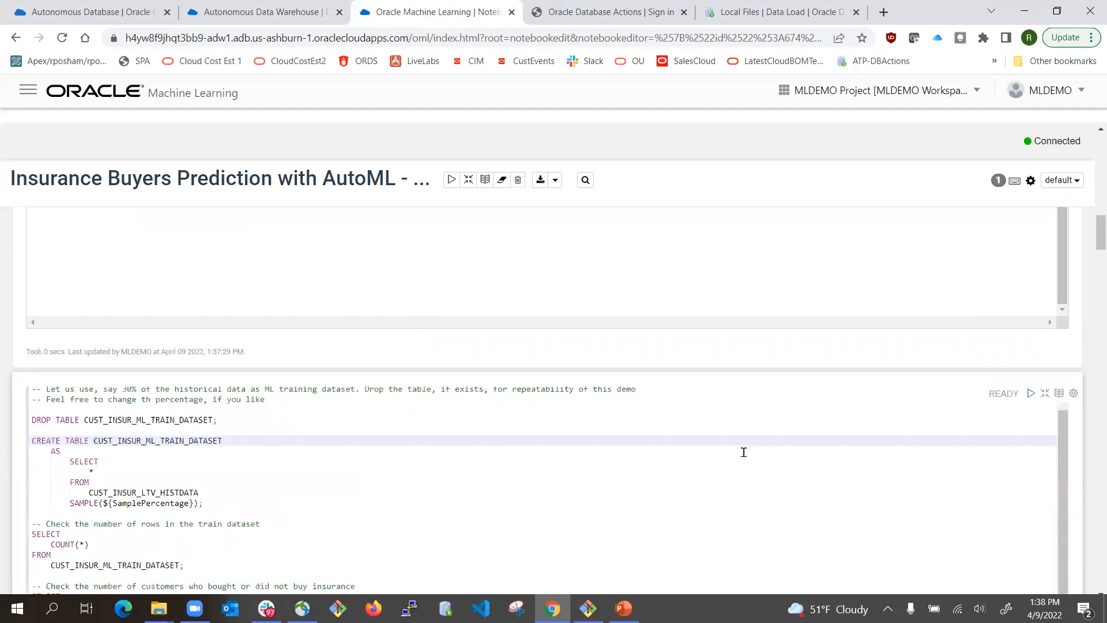
{"action": "scroll", "coordinate": [1049, 469], "scroll_direction": "down", "scroll_amount": 2}
{"action": "scroll", "coordinate": [1049, 469], "scroll_direction": "down", "scroll_amount": 4}
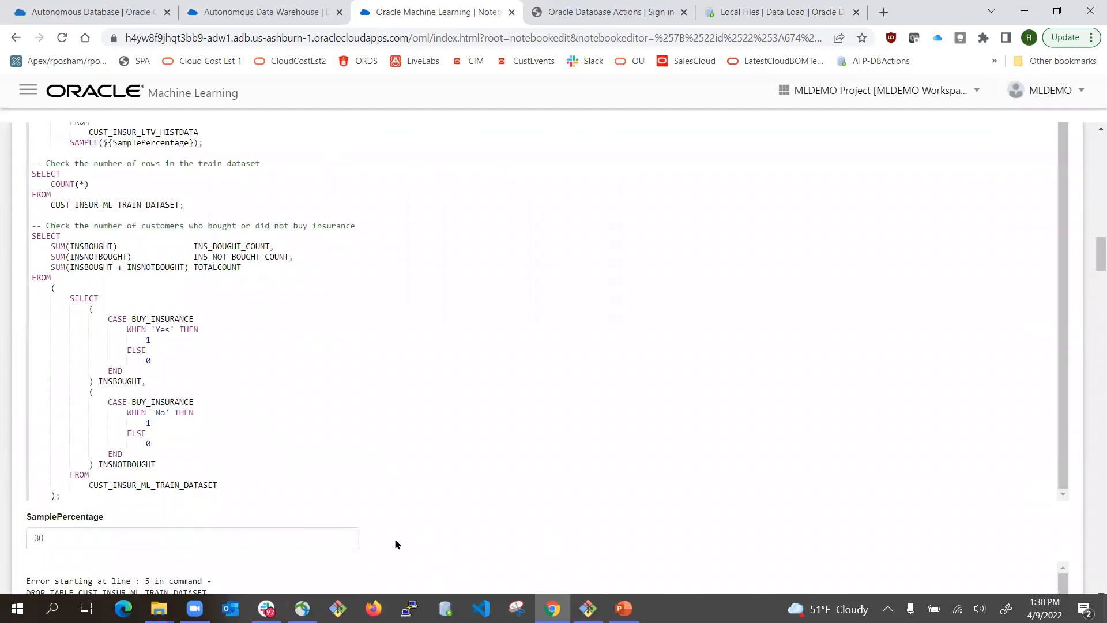
{"action": "scroll", "coordinate": [155, 468], "scroll_direction": "down", "scroll_amount": 4}
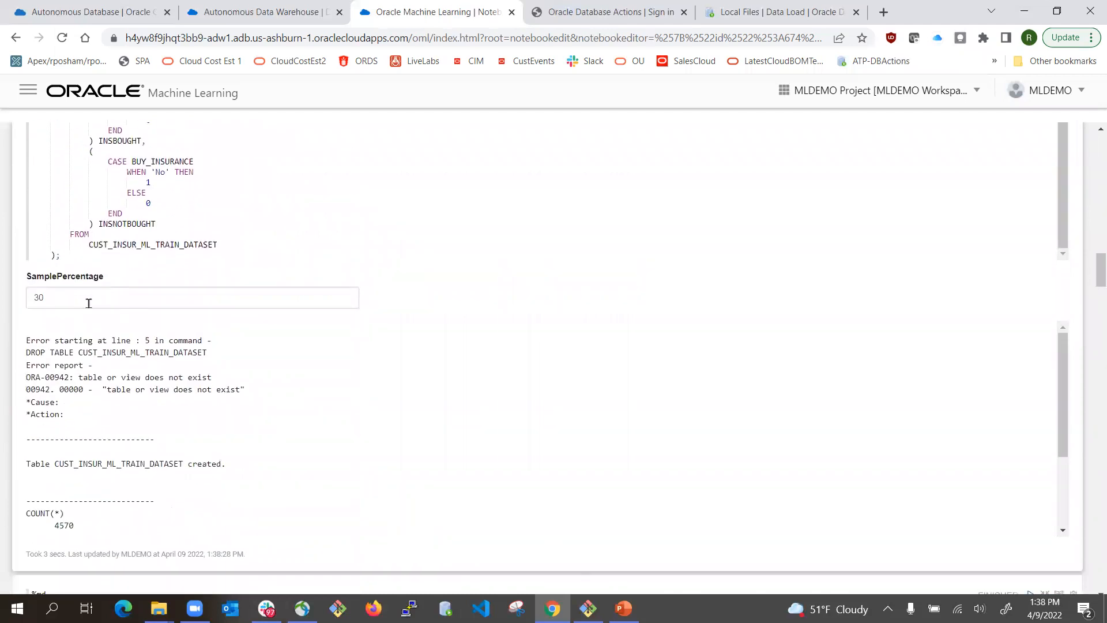
{"action": "scroll", "coordinate": [363, 397], "scroll_direction": "down", "scroll_amount": 2}
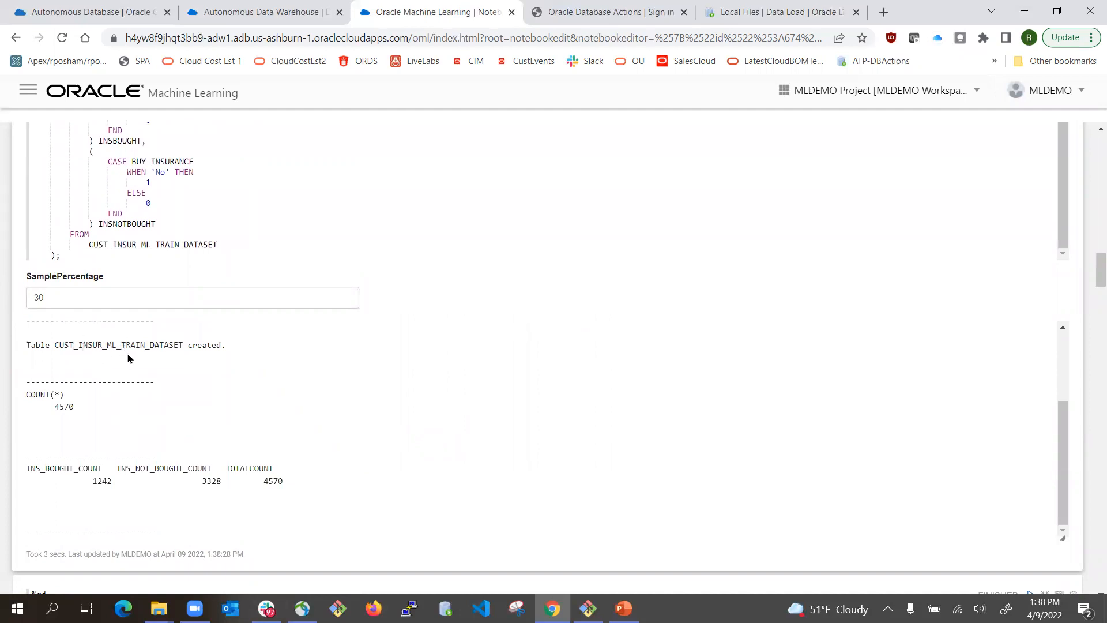
{"action": "scroll", "coordinate": [333, 247], "scroll_direction": "up", "scroll_amount": 10}
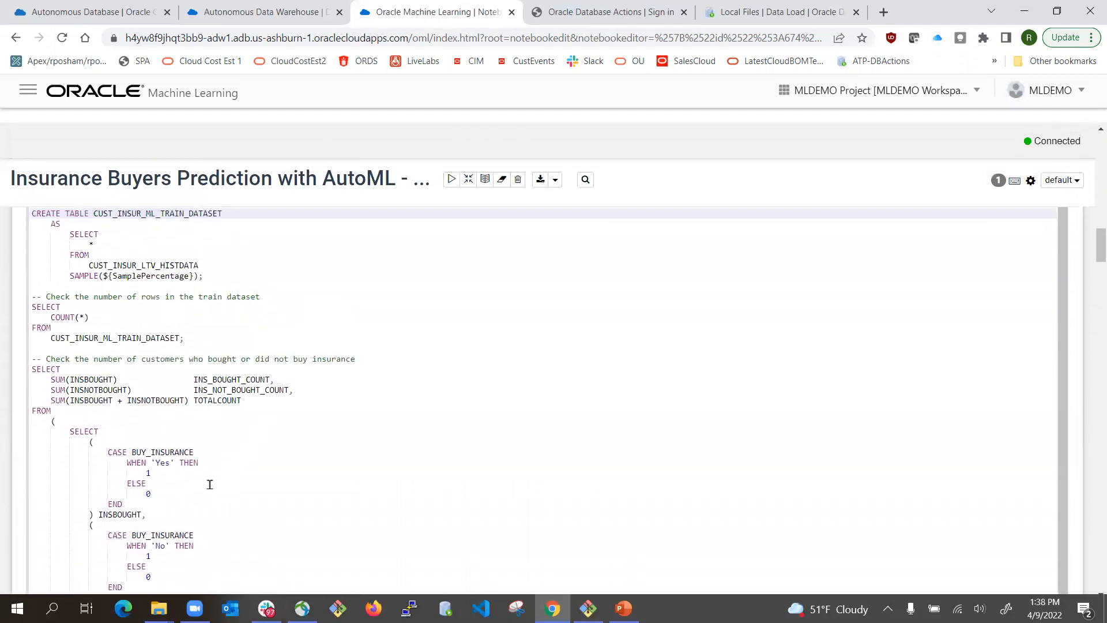
{"action": "scroll", "coordinate": [210, 485], "scroll_direction": "down", "scroll_amount": 1}
{"action": "scroll", "coordinate": [261, 465], "scroll_direction": "down", "scroll_amount": 5}
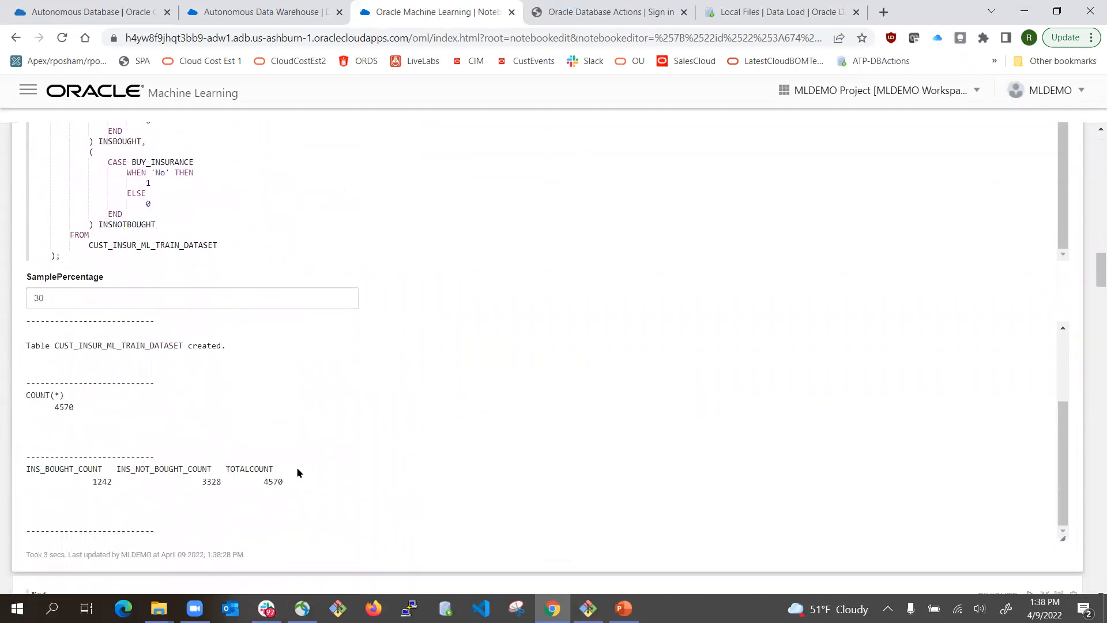
{"action": "scroll", "coordinate": [288, 231], "scroll_direction": "up", "scroll_amount": 5}
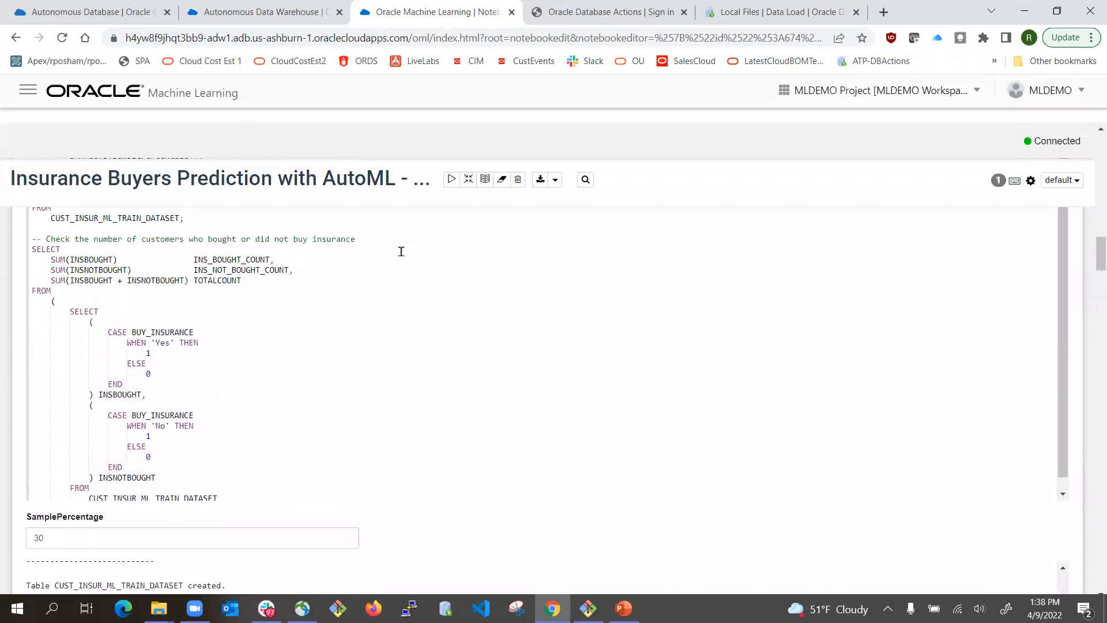
{"action": "scroll", "coordinate": [455, 383], "scroll_direction": "down", "scroll_amount": 10}
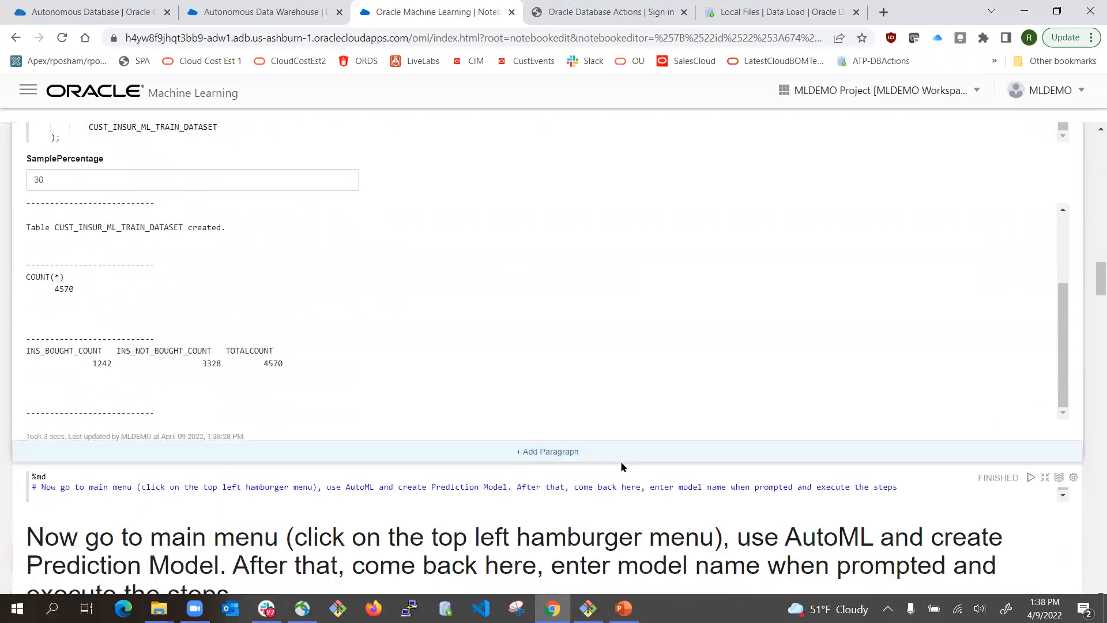
{"action": "scroll", "coordinate": [87, 185], "scroll_direction": "up", "scroll_amount": 10}
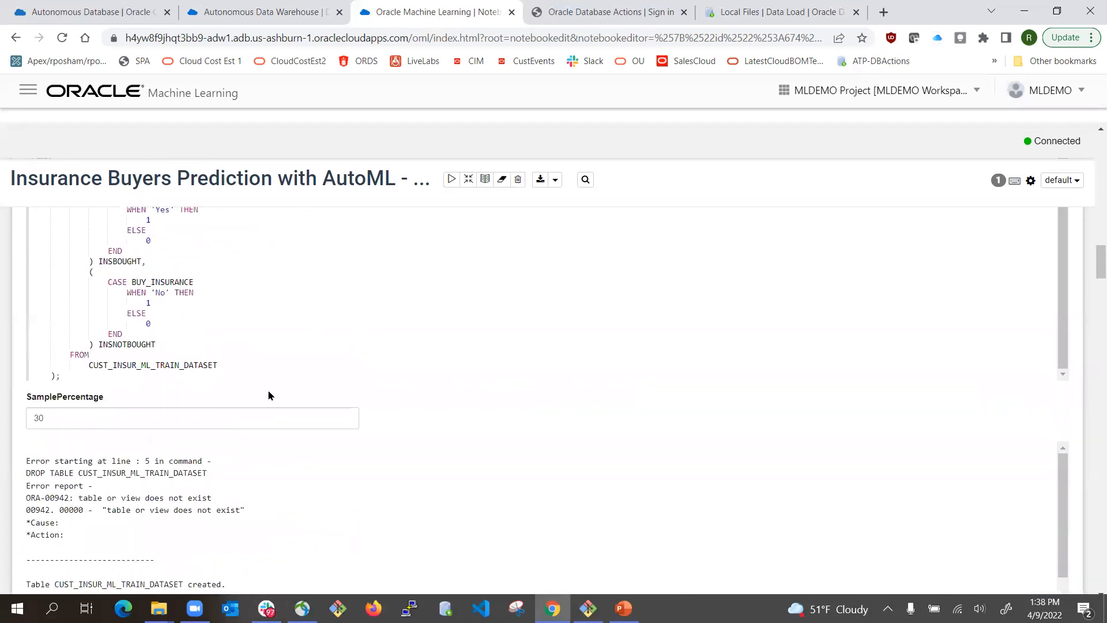
{"action": "scroll", "coordinate": [279, 495], "scroll_direction": "down", "scroll_amount": 2}
{"action": "scroll", "coordinate": [279, 495], "scroll_direction": "up", "scroll_amount": 2}
{"action": "scroll", "coordinate": [626, 453], "scroll_direction": "up", "scroll_amount": 2}
{"action": "scroll", "coordinate": [625, 453], "scroll_direction": "up", "scroll_amount": 5}
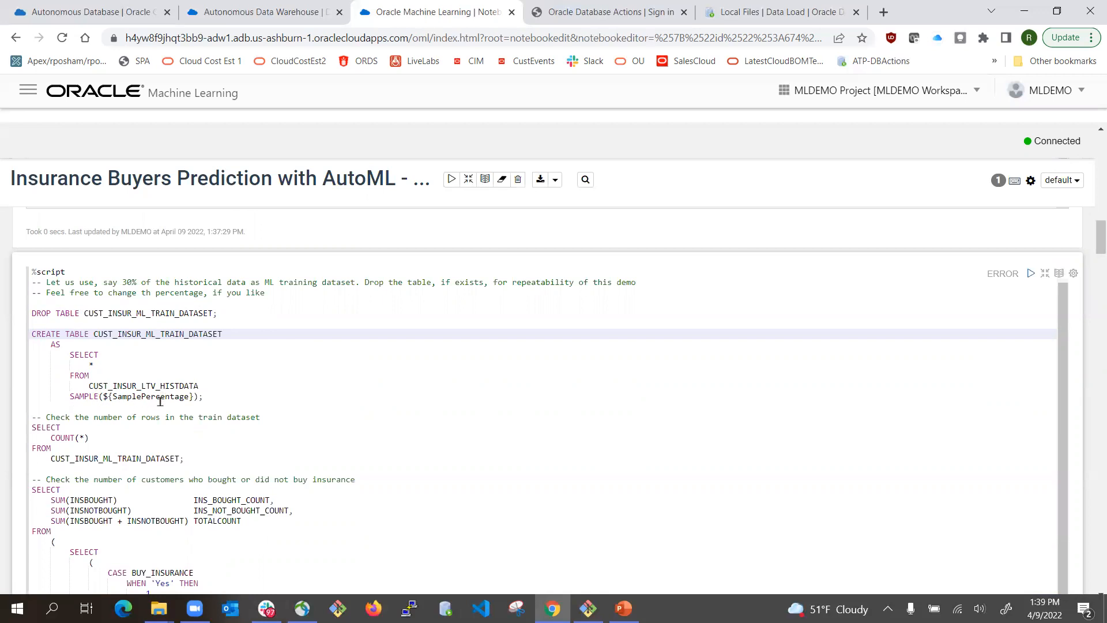
{"action": "scroll", "coordinate": [758, 459], "scroll_direction": "down", "scroll_amount": 9}
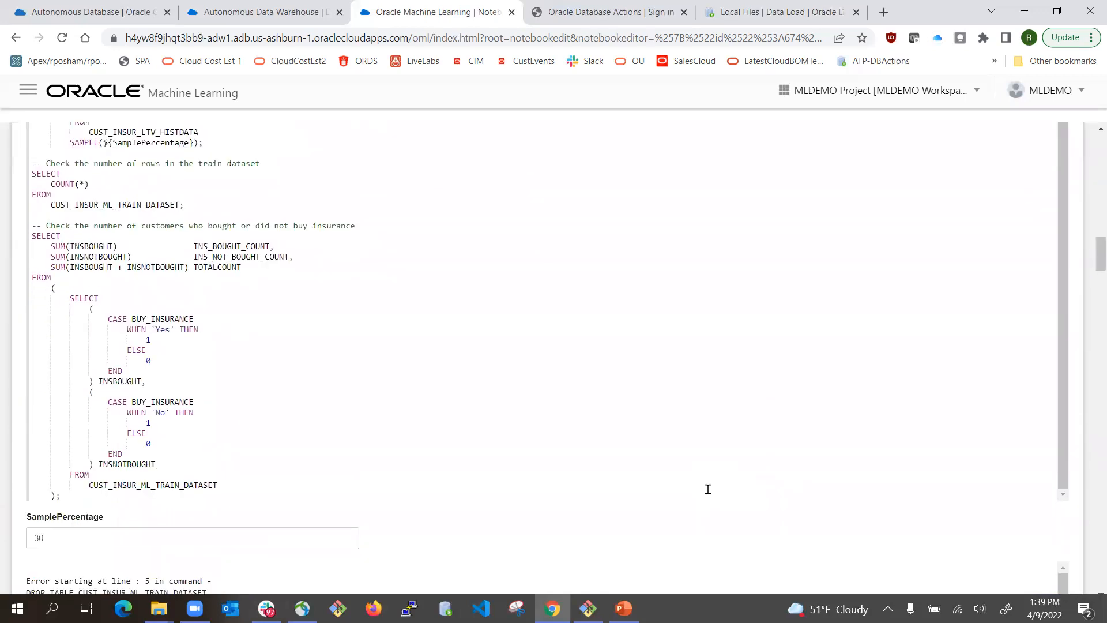
{"action": "scroll", "coordinate": [190, 288], "scroll_direction": "down", "scroll_amount": 5}
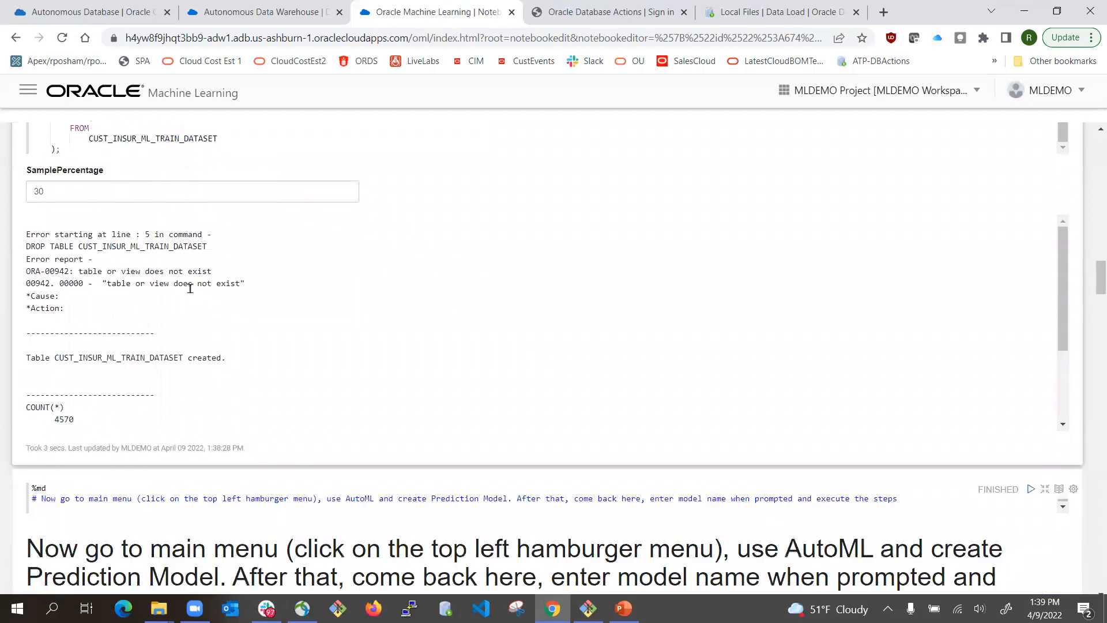
{"action": "scroll", "coordinate": [189, 286], "scroll_direction": "up", "scroll_amount": 2}
{"action": "scroll", "coordinate": [189, 286], "scroll_direction": "down", "scroll_amount": 2}
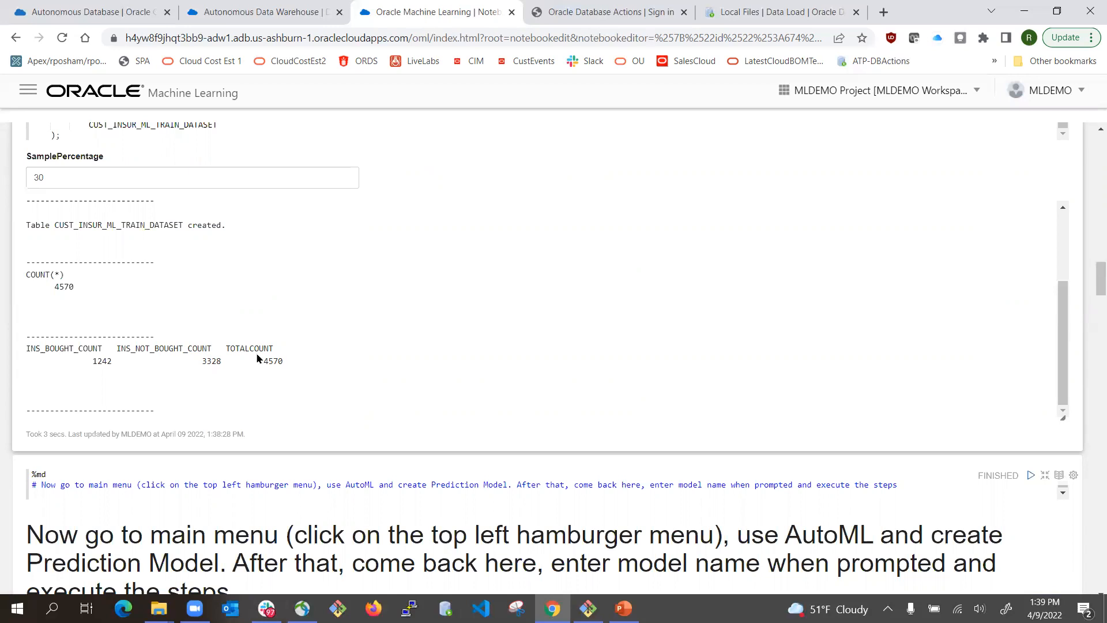
- Highlight the 4570 row counts and the new table's name in the script output
{"action": "double_click", "coordinate": [56, 287]}
{"action": "double_click", "coordinate": [273, 360]}
{"action": "scroll", "coordinate": [501, 336], "scroll_direction": "down", "scroll_amount": 4}
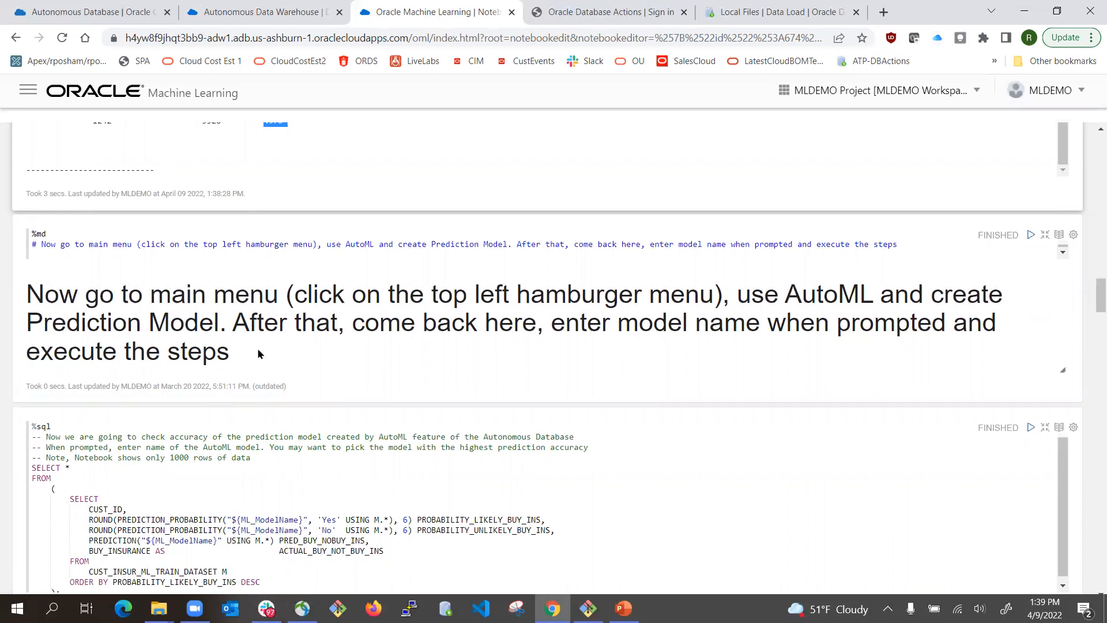
{"action": "scroll", "coordinate": [265, 380], "scroll_direction": "up", "scroll_amount": 5}
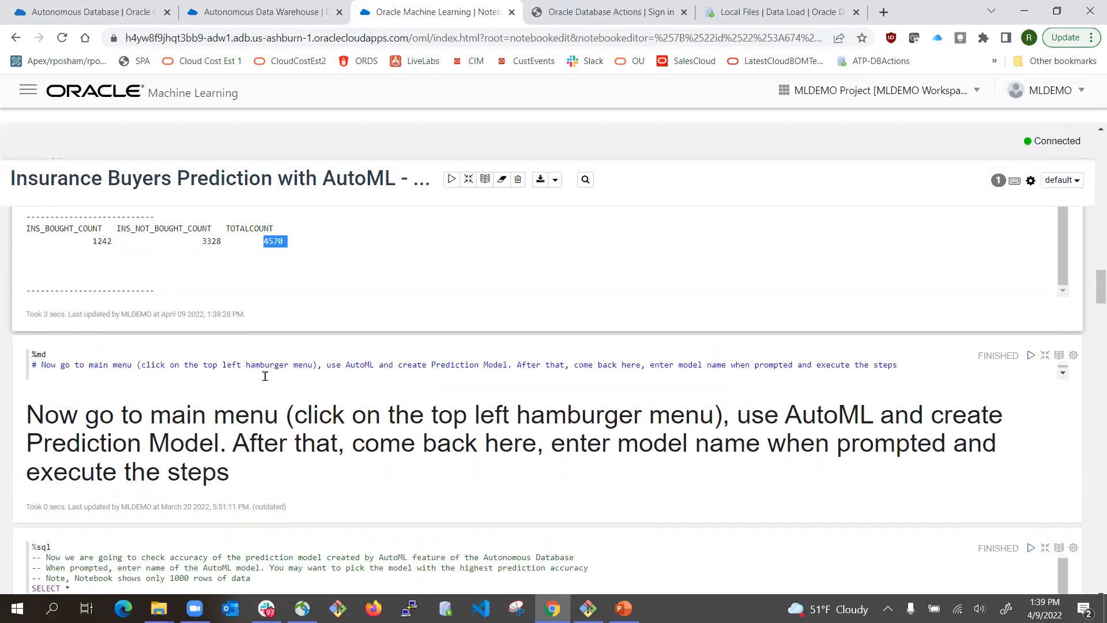
{"action": "double_click", "coordinate": [121, 338]}
{"action": "double_click", "coordinate": [121, 344]}
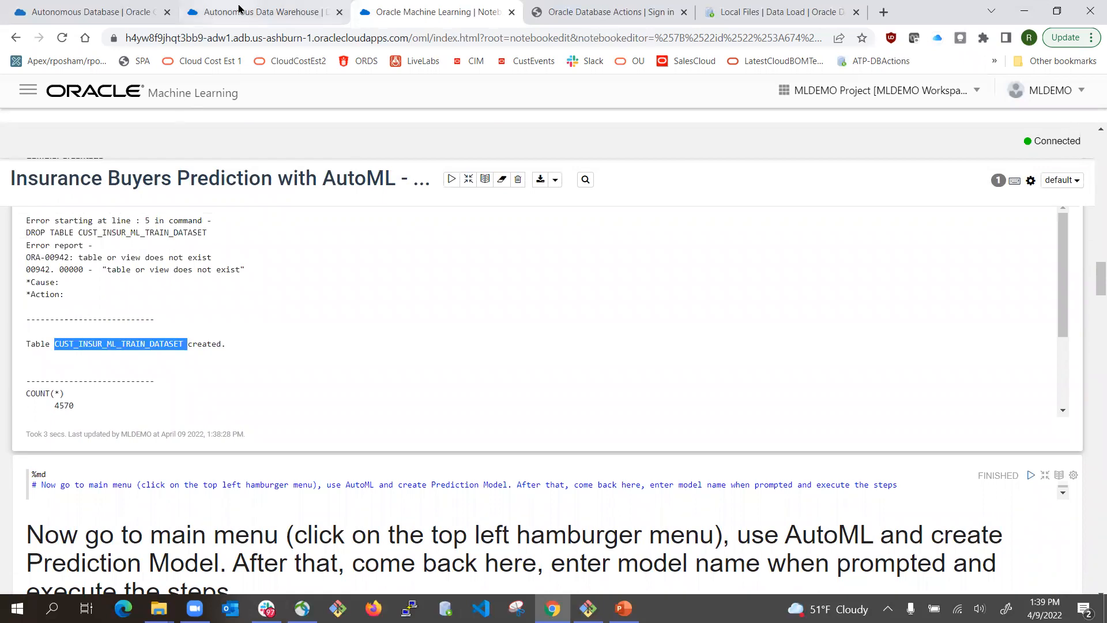
- Go from the notebook to the AutoML Experiments page and start a new experiment
{"action": "left_click", "coordinate": [274, 13]}
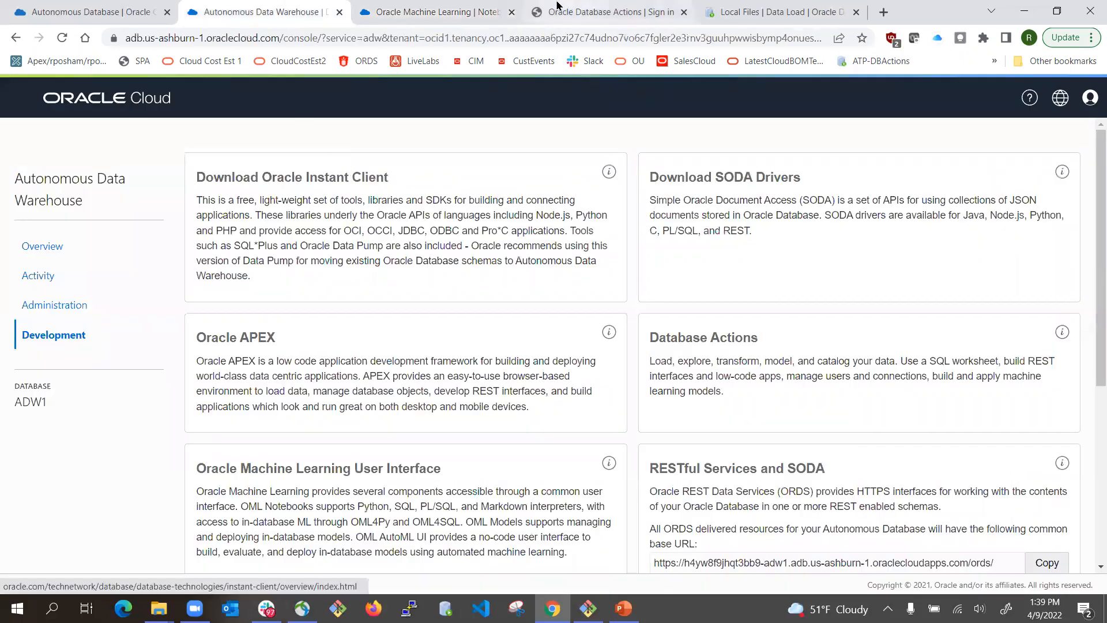
{"action": "left_click", "coordinate": [437, 11]}
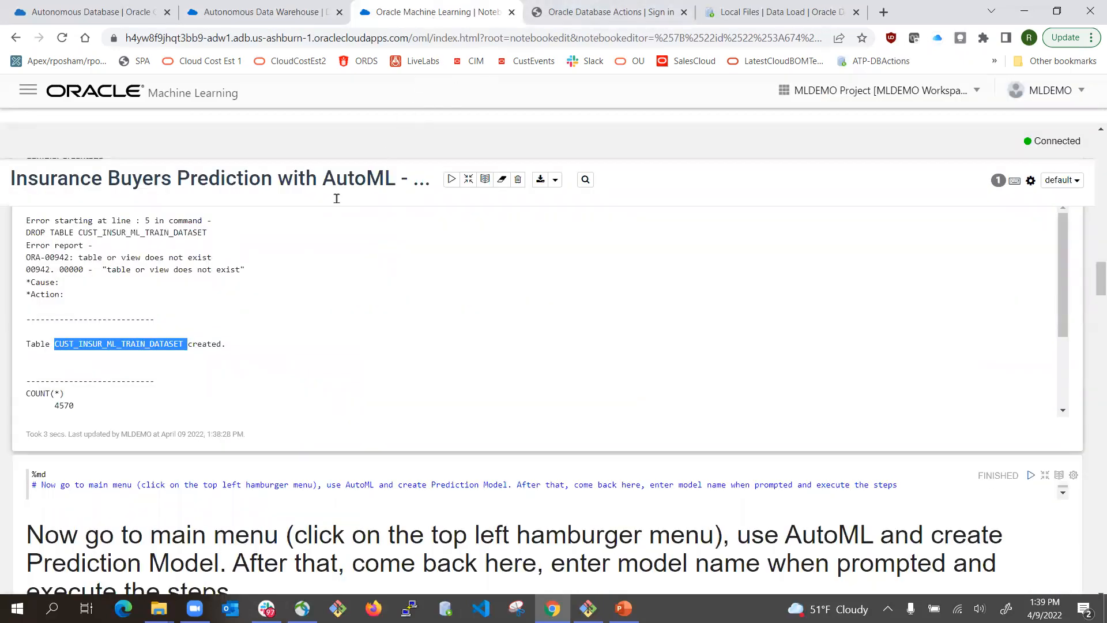
{"action": "left_click", "coordinate": [29, 90]}
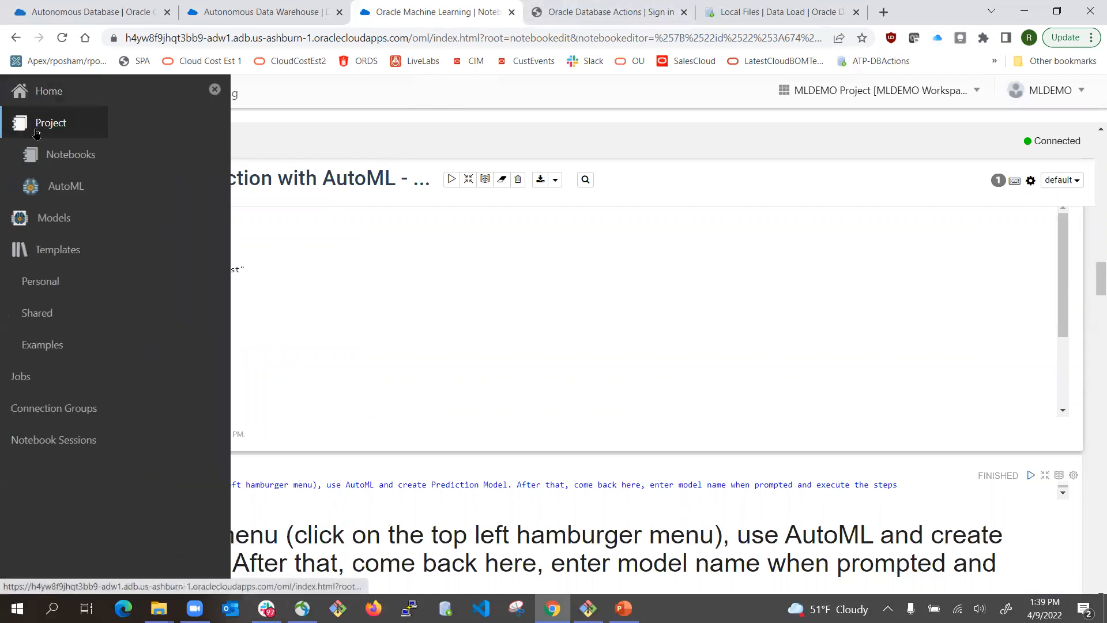
{"action": "left_click", "coordinate": [51, 196]}
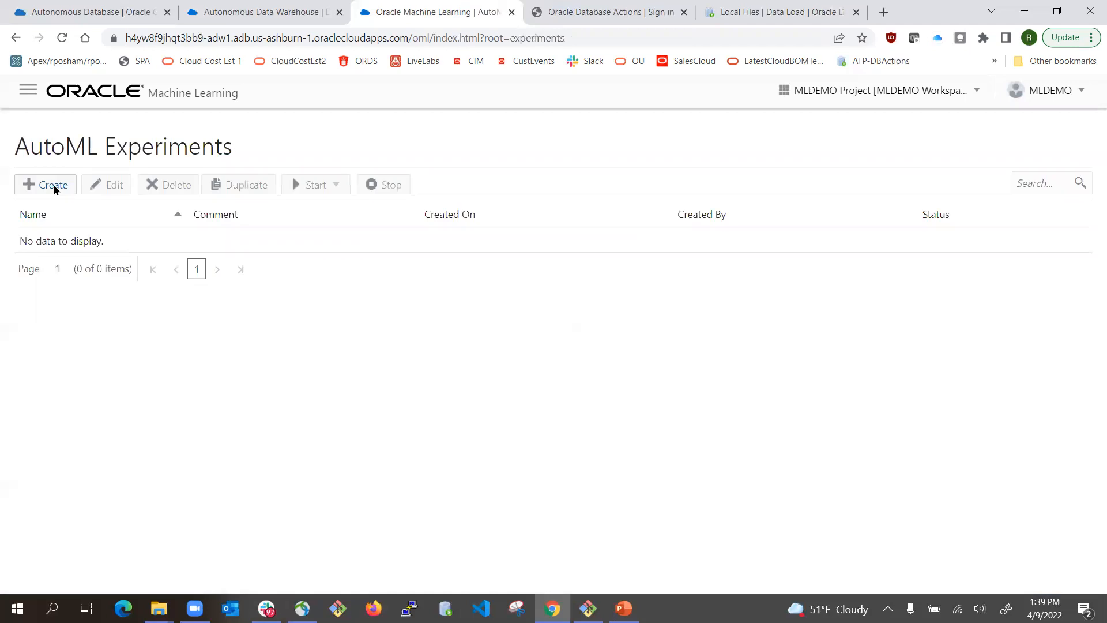
{"action": "left_click", "coordinate": [55, 188]}
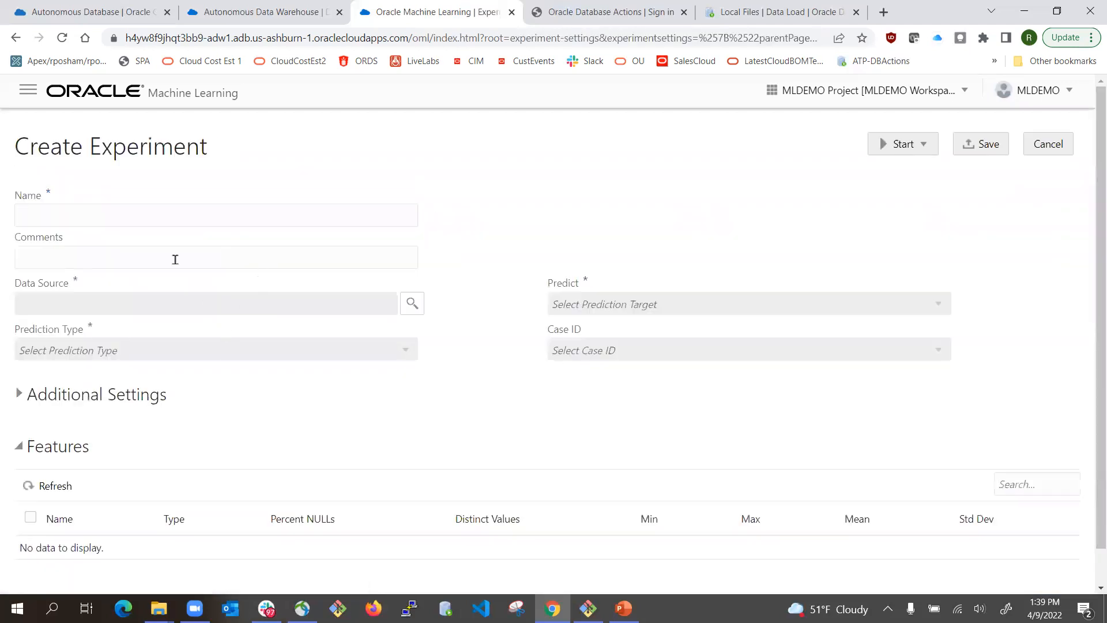
- Name the experiment 'Predict insurance buyers' and paste the same text as its comment
{"action": "left_click", "coordinate": [154, 218]}
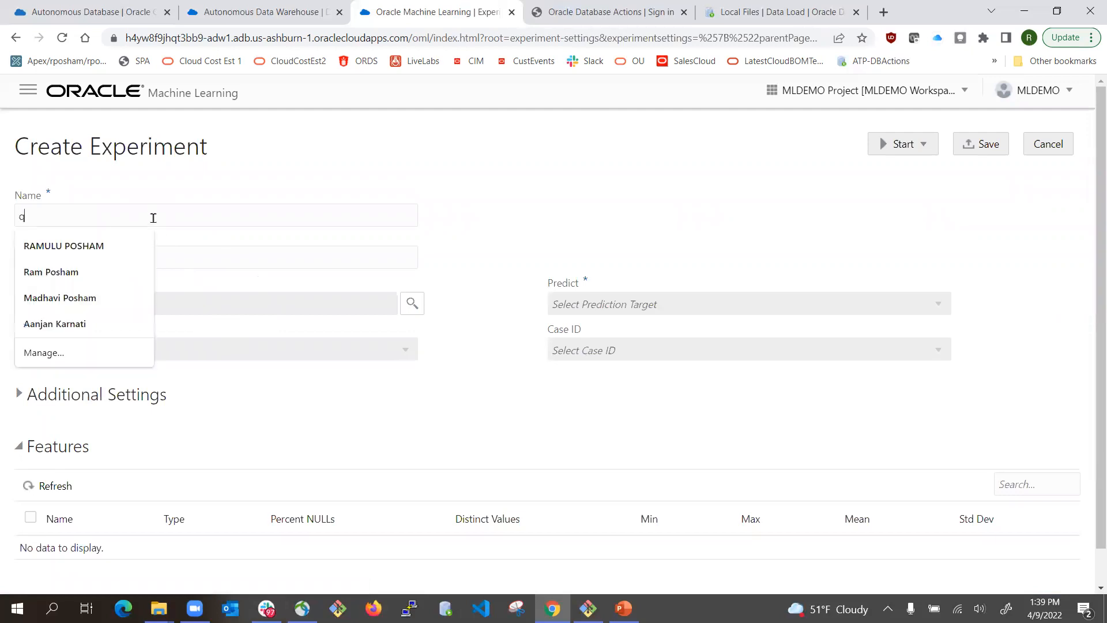
{"action": "type", "text": "Predict insurance buyers"}
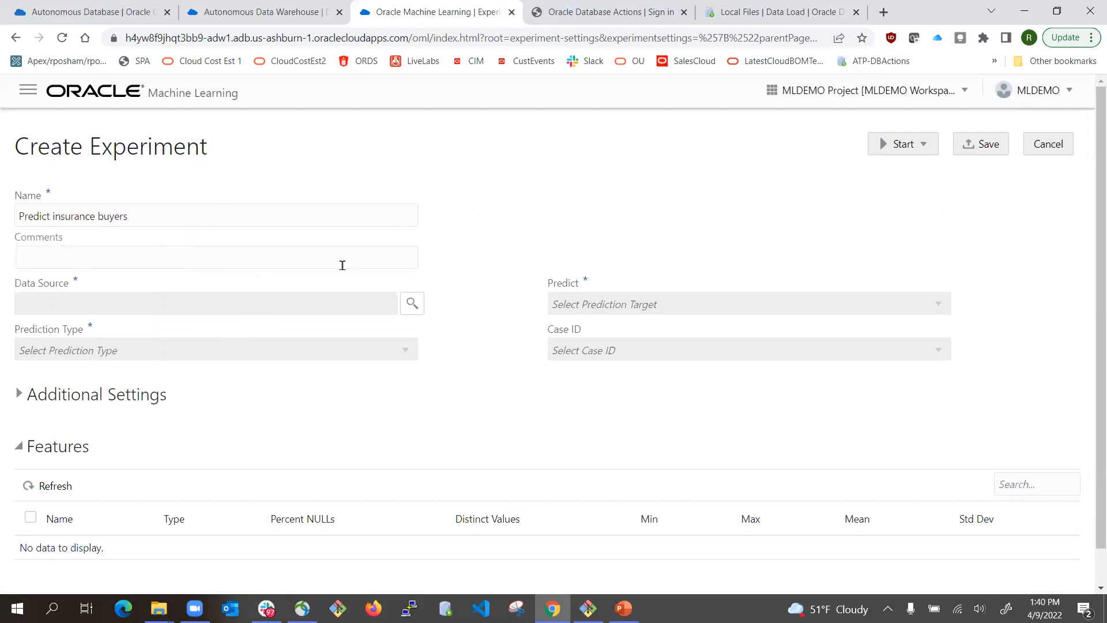
{"action": "left_click", "coordinate": [204, 264]}
{"action": "left_click", "coordinate": [141, 216]}
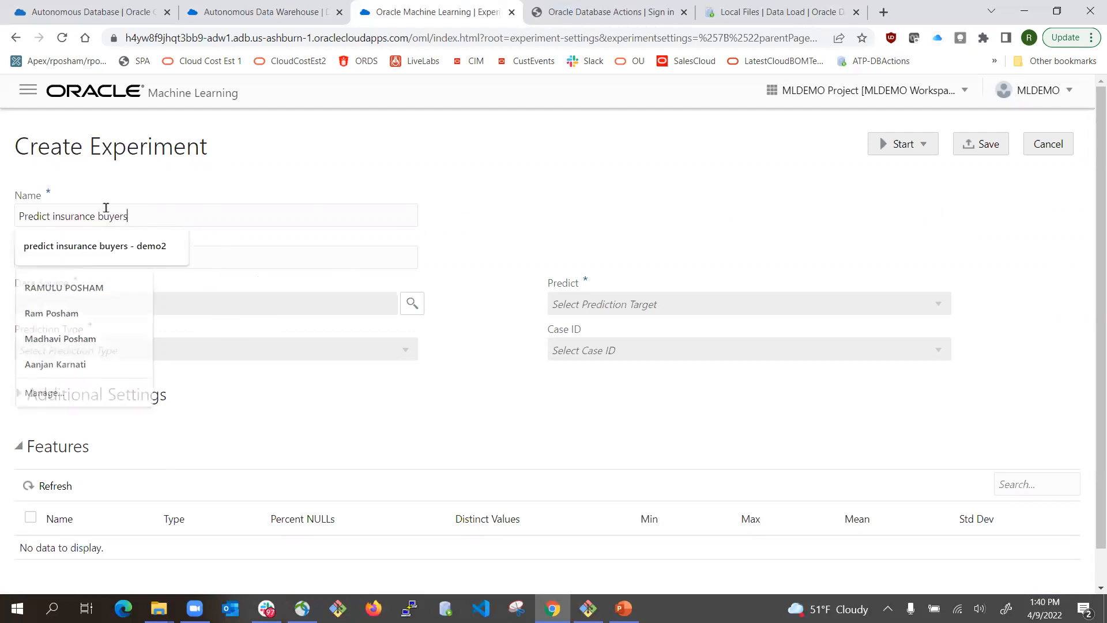
{"action": "left_click_drag", "start_coordinate": [141, 216], "coordinate": [5, 214]}
{"action": "key", "text": "ctrl+c"}
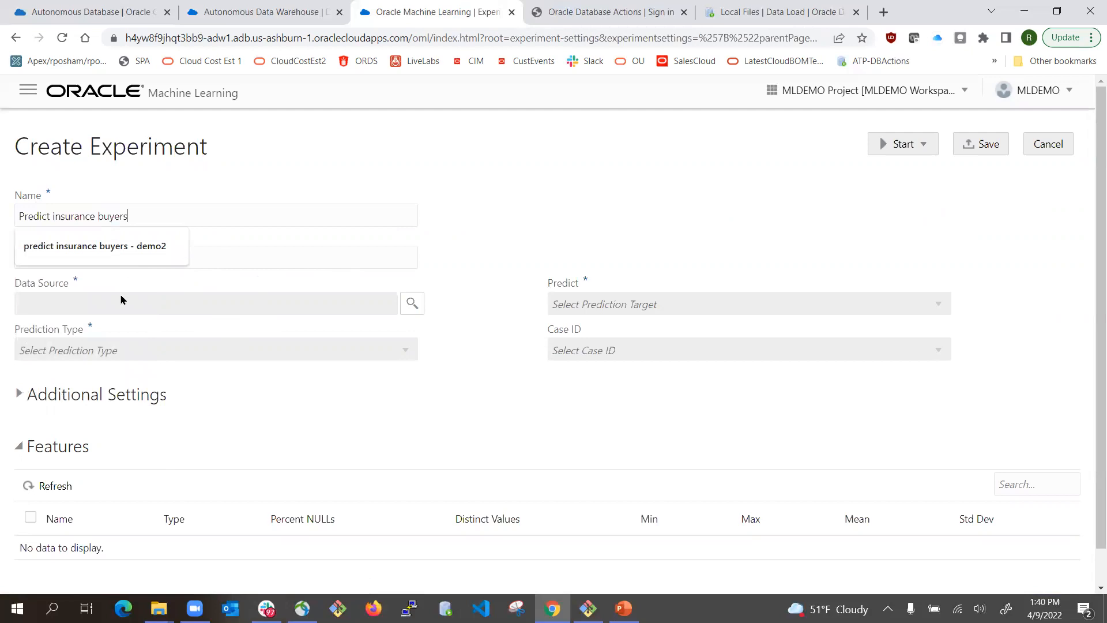
{"action": "left_click", "coordinate": [152, 257]}
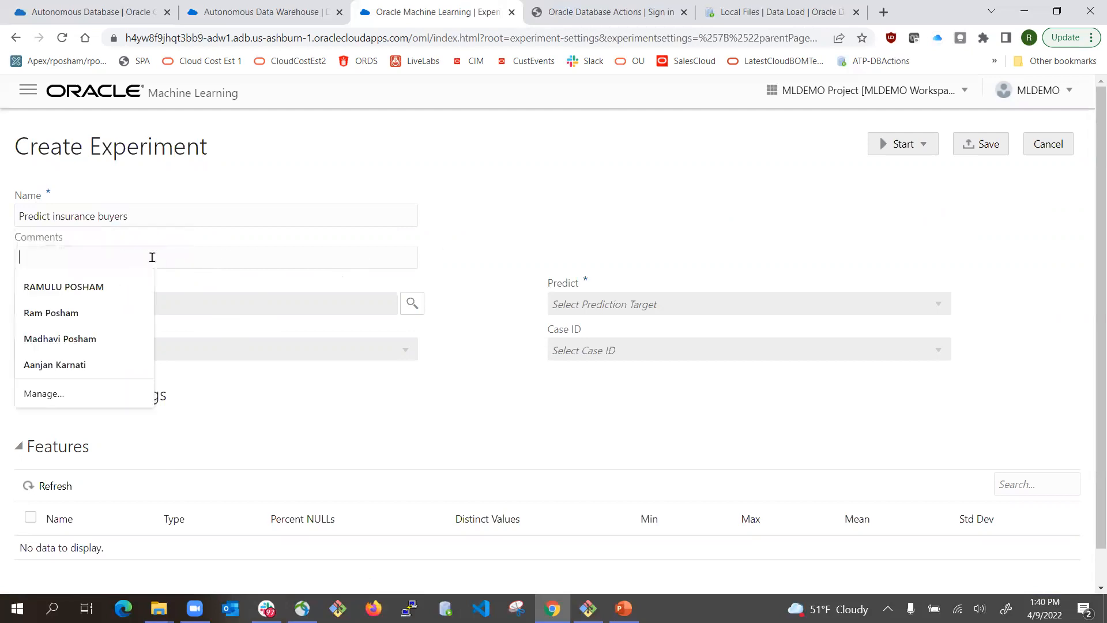
{"action": "key", "text": "ctrl+v"}
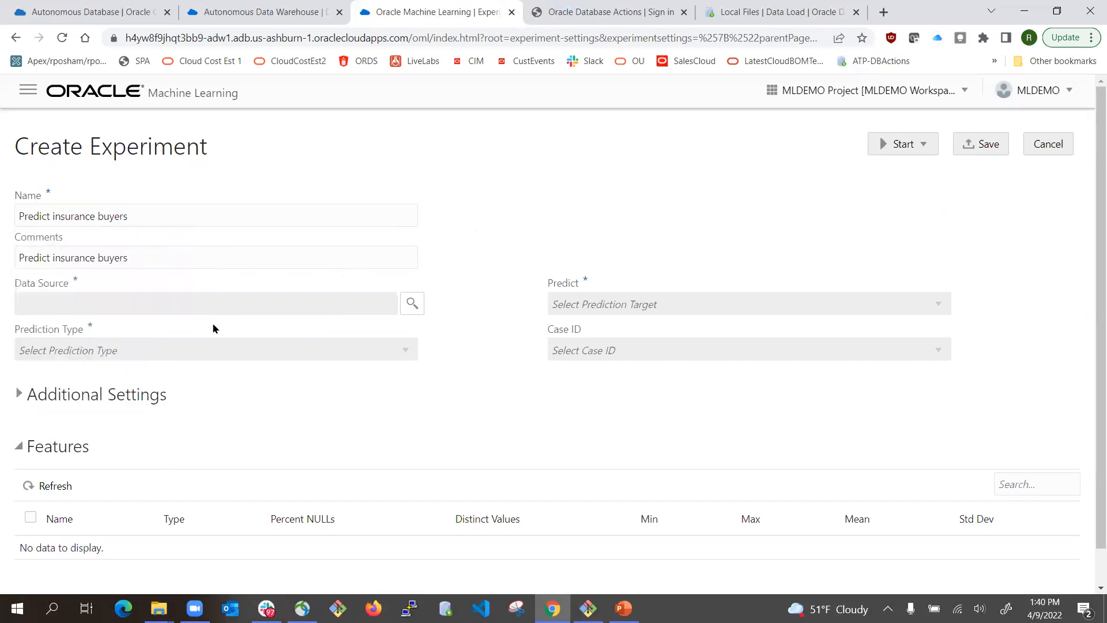
- Choose CUST_INSUR_ML_TRAIN_DATASET as the experiment's data source
{"action": "left_click", "coordinate": [410, 303]}
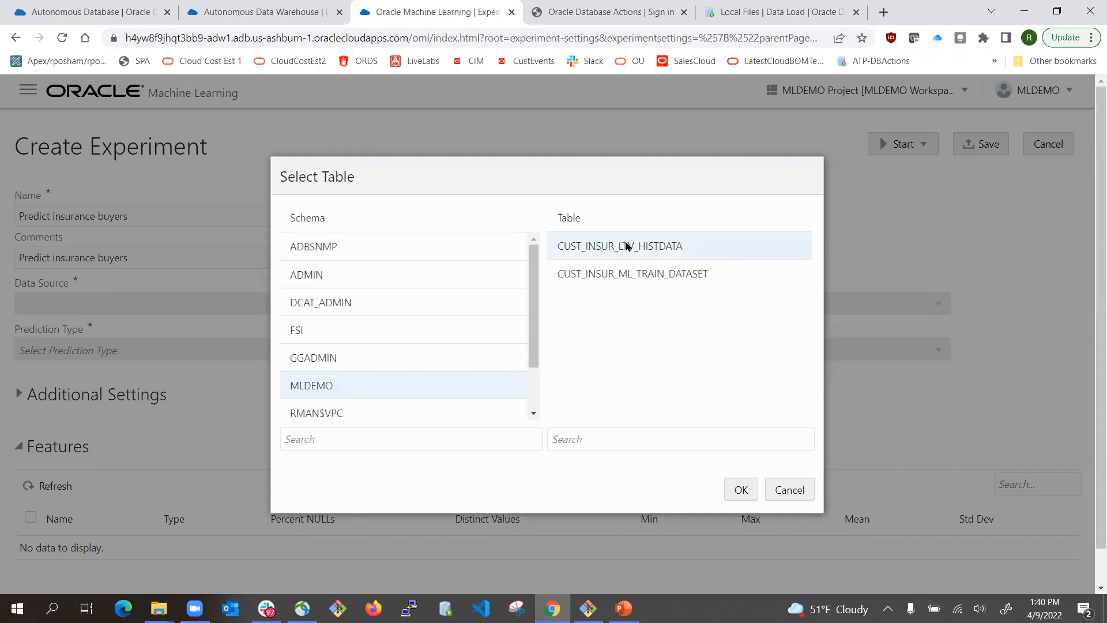
{"action": "left_click", "coordinate": [622, 276]}
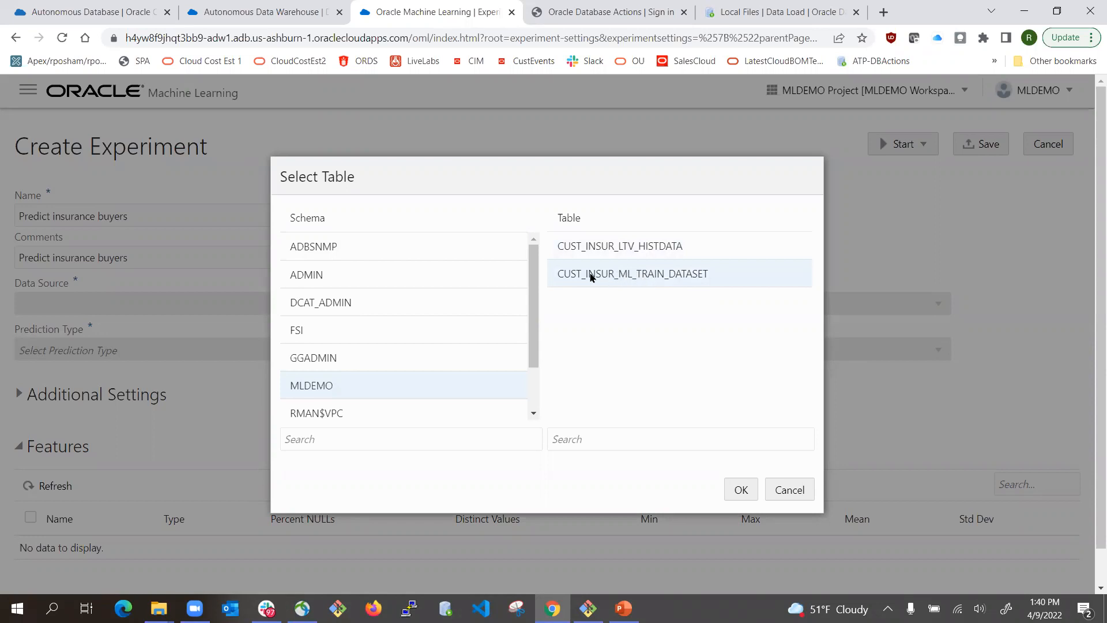
{"action": "left_click", "coordinate": [738, 488]}
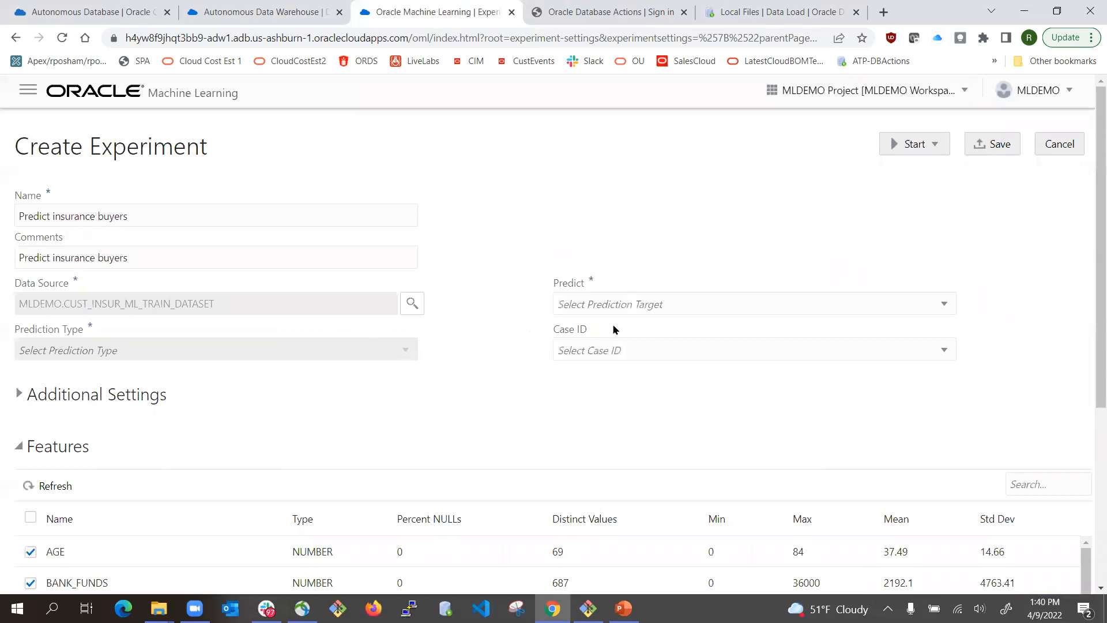
- Set Predict to BUY_INSURANCE and Case ID to CUST_ID
{"action": "left_click", "coordinate": [641, 309]}
{"action": "scroll", "coordinate": [701, 370], "scroll_direction": "down", "scroll_amount": 4}
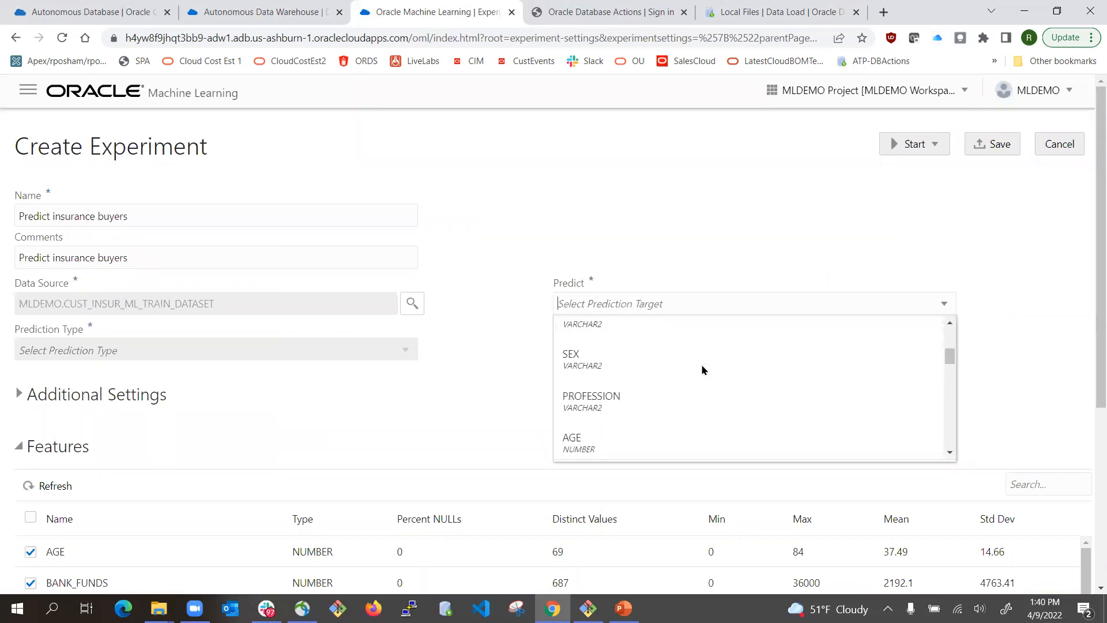
{"action": "scroll", "coordinate": [701, 370], "scroll_direction": "down", "scroll_amount": 10}
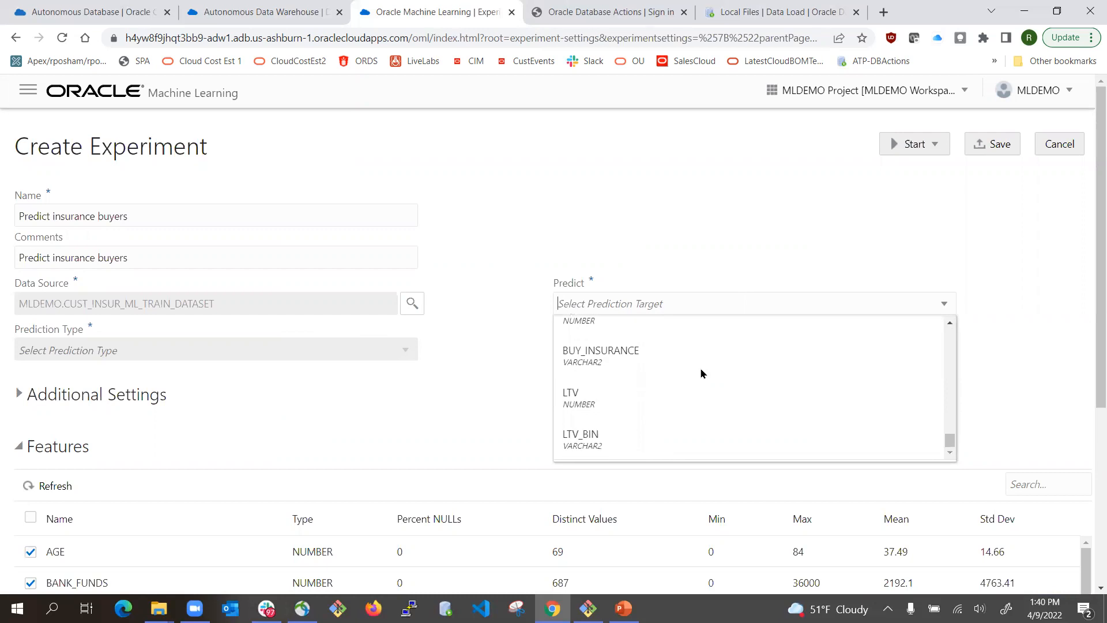
{"action": "scroll", "coordinate": [675, 219], "scroll_direction": "up", "scroll_amount": 4}
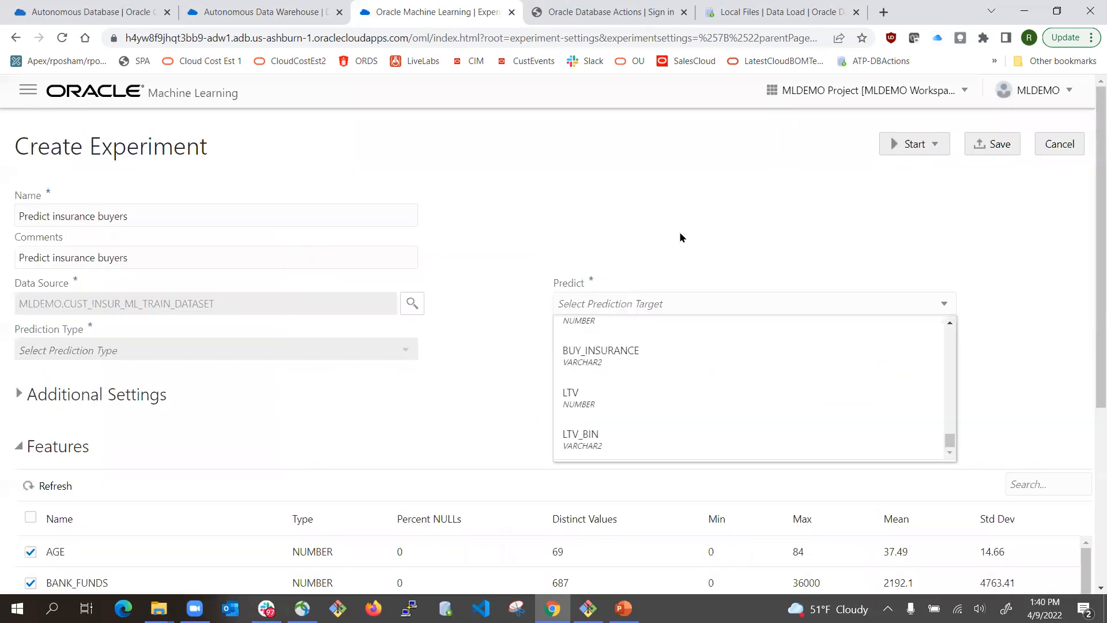
{"action": "left_click", "coordinate": [614, 350]}
{"action": "left_click", "coordinate": [656, 348]}
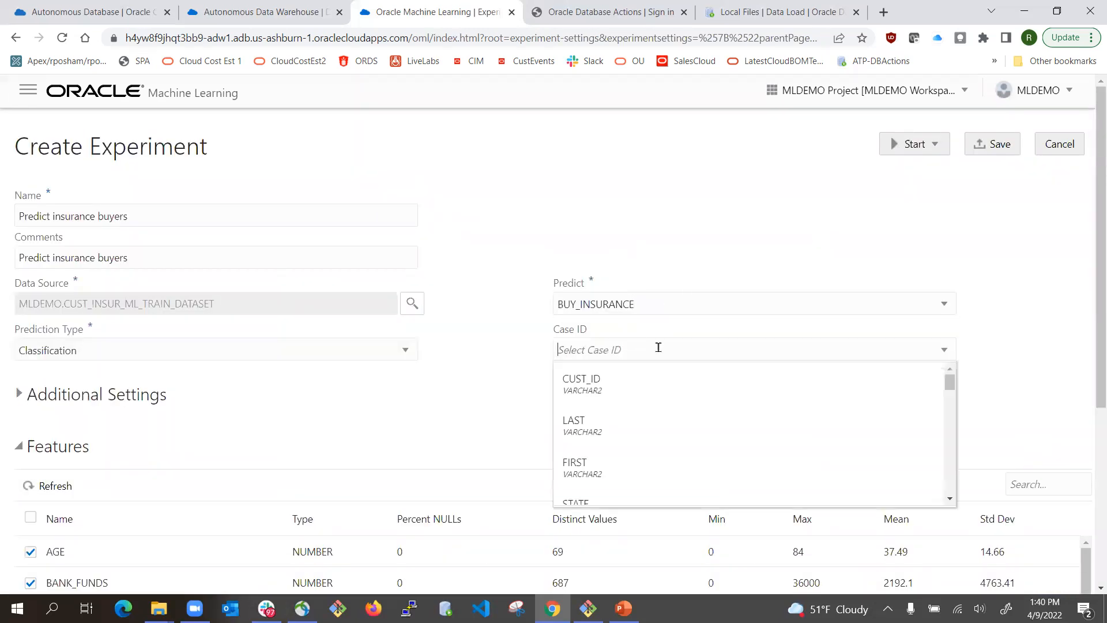
{"action": "left_click", "coordinate": [600, 386]}
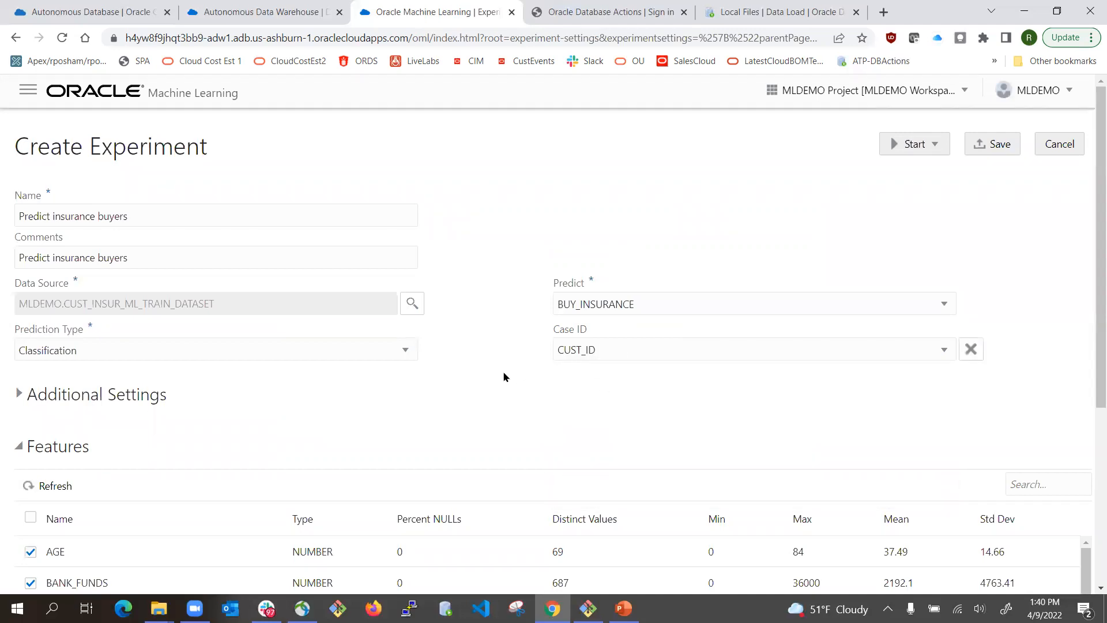
{"action": "scroll", "coordinate": [497, 372], "scroll_direction": "down", "scroll_amount": 2}
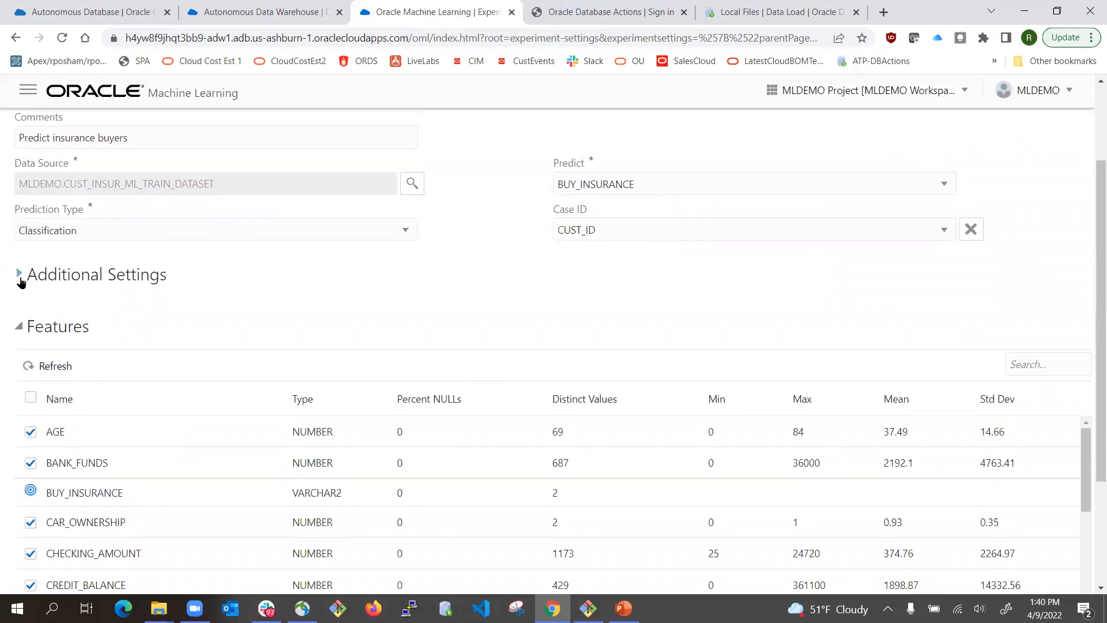
- Set Maximum Top Models to 3 under Additional Settings and start the experiment
{"action": "left_click", "coordinate": [19, 275]}
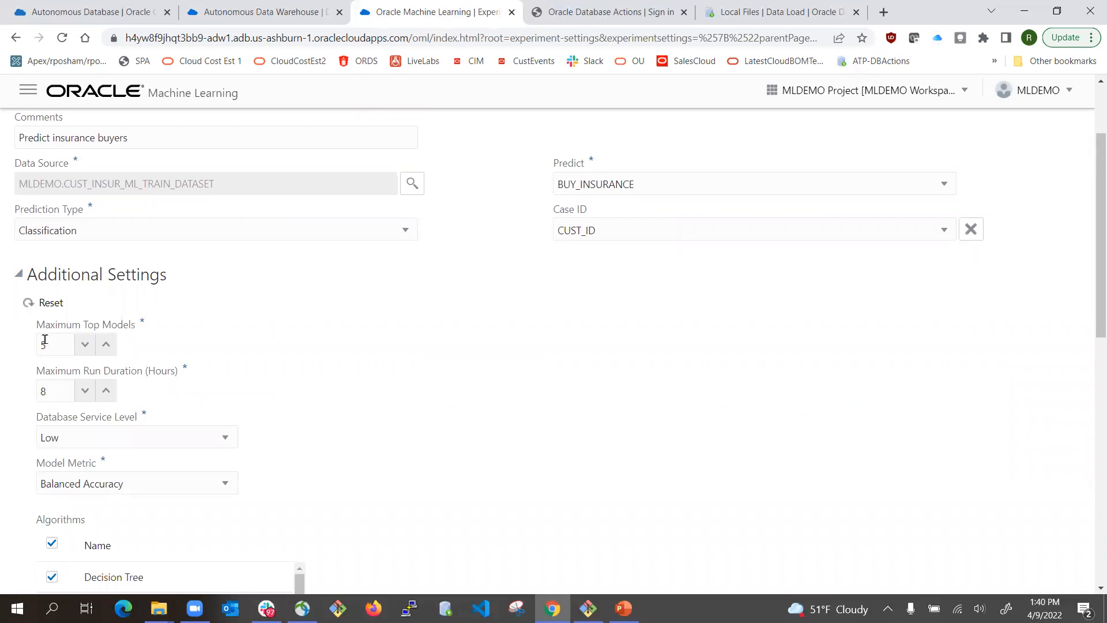
{"action": "left_click", "coordinate": [84, 345]}
{"action": "scroll", "coordinate": [638, 410], "scroll_direction": "up", "scroll_amount": 2}
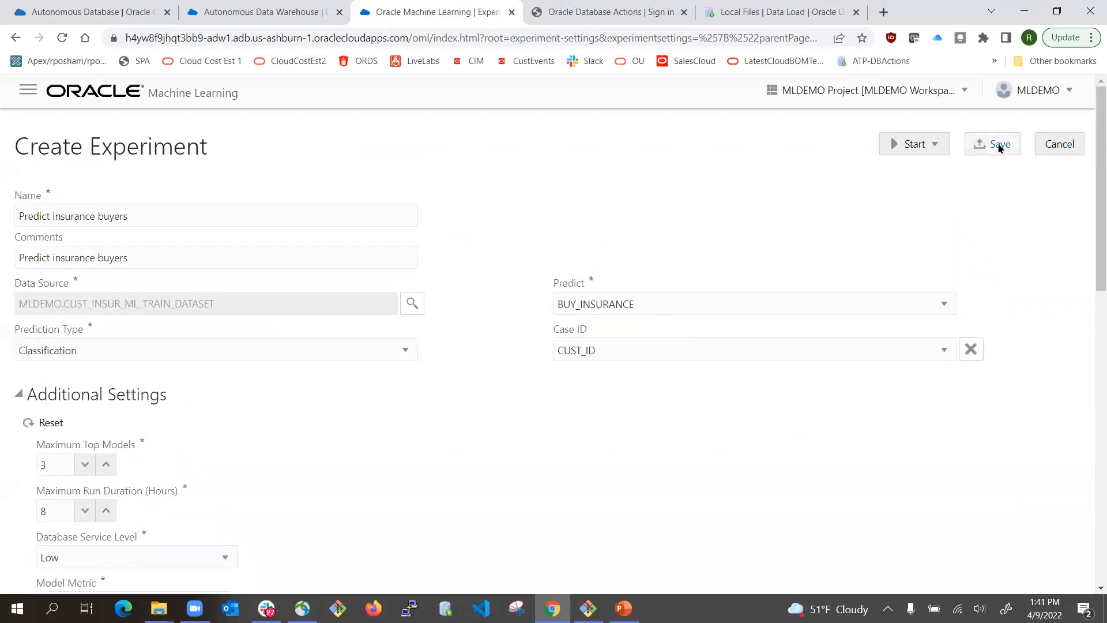
{"action": "left_click", "coordinate": [929, 145]}
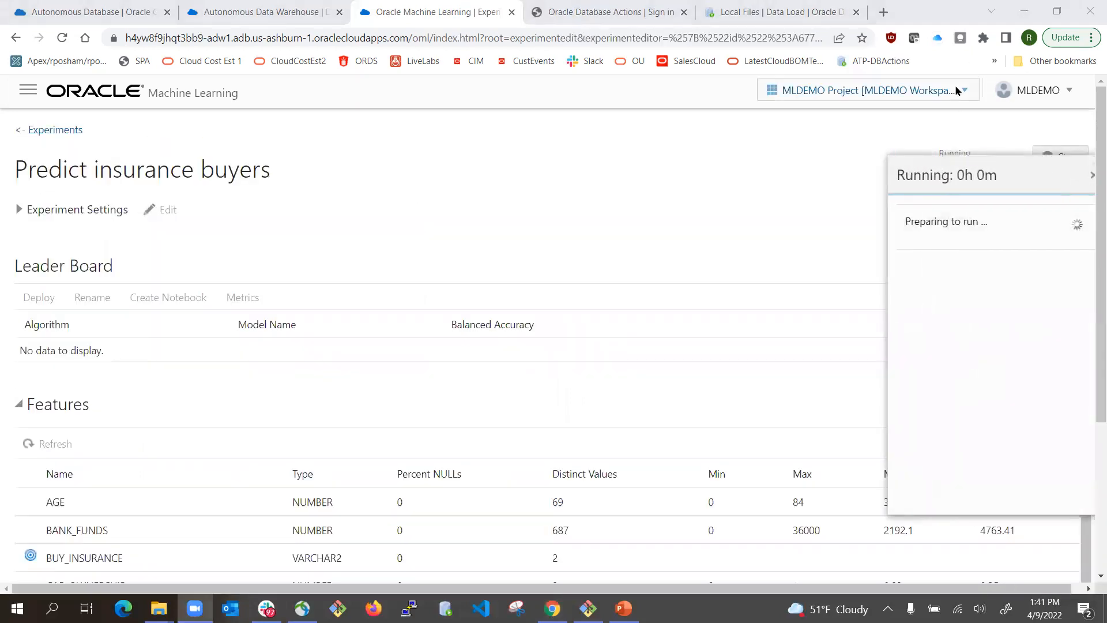
- Monitor the running experiment's leader board and Features table until tuning completes with Random Forest at 0.8217
{"action": "left_click", "coordinate": [945, 135]}
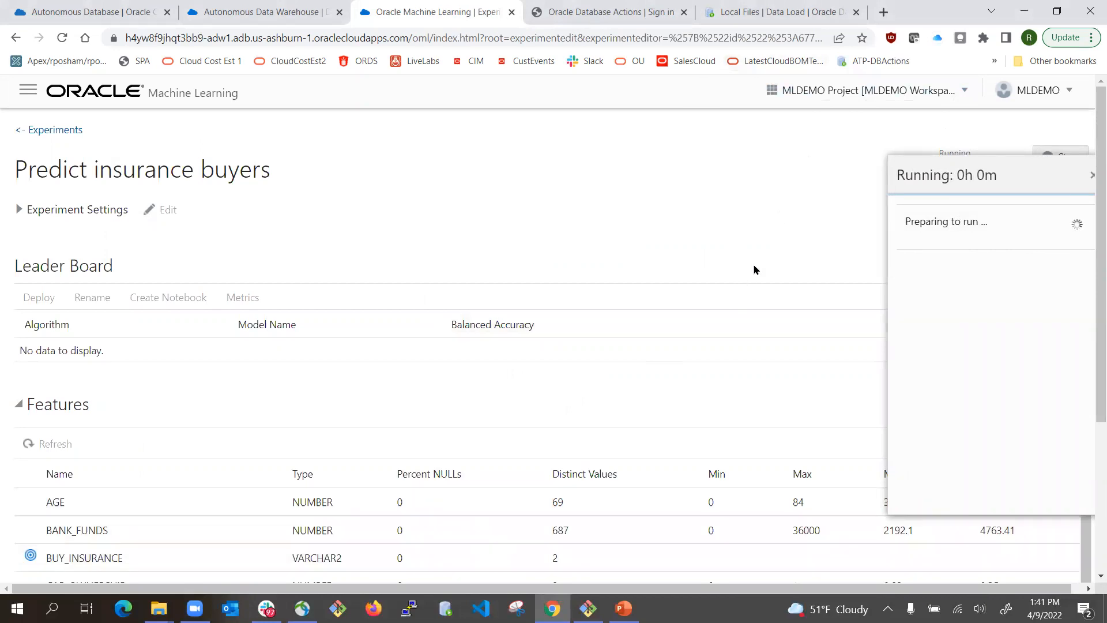
{"action": "left_click", "coordinate": [1013, 38]}
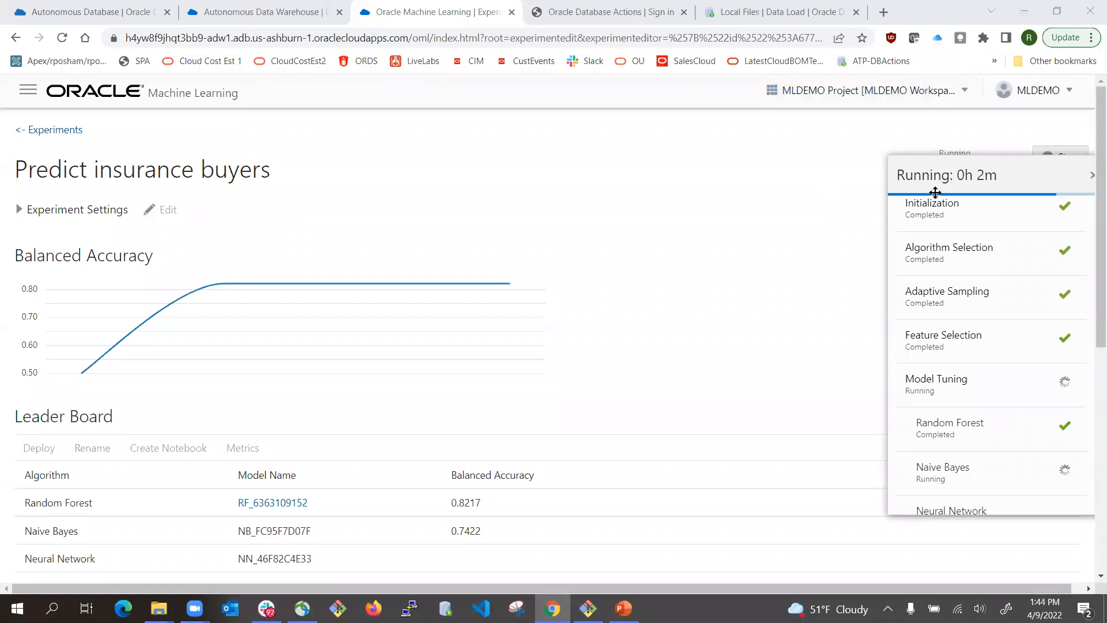
{"action": "scroll", "coordinate": [1026, 392], "scroll_direction": "down", "scroll_amount": 2}
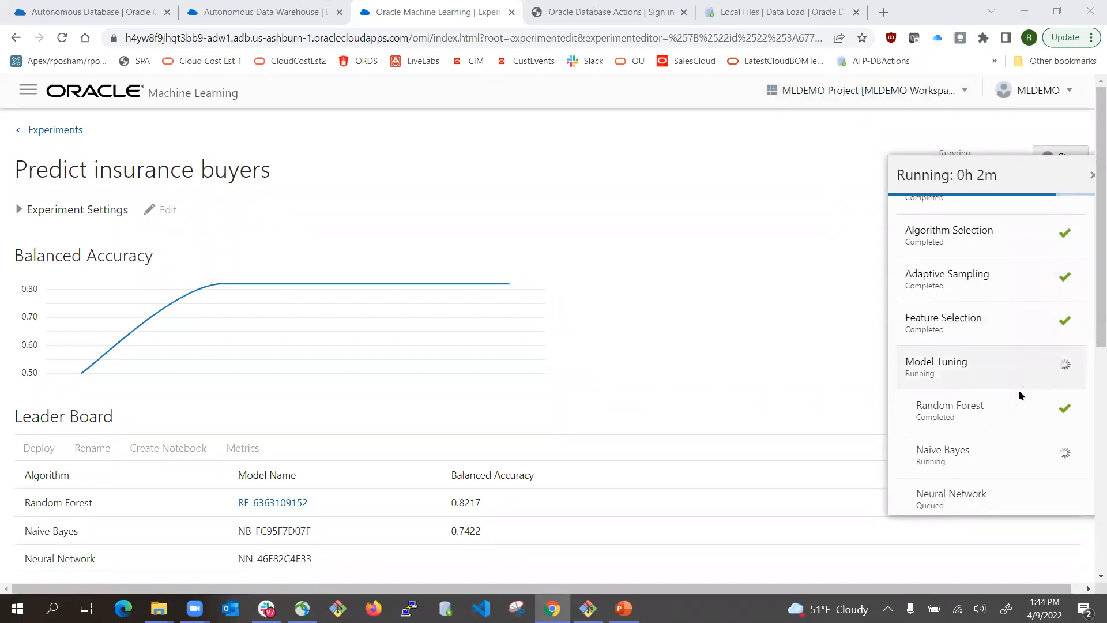
{"action": "scroll", "coordinate": [217, 428], "scroll_direction": "down", "scroll_amount": 3}
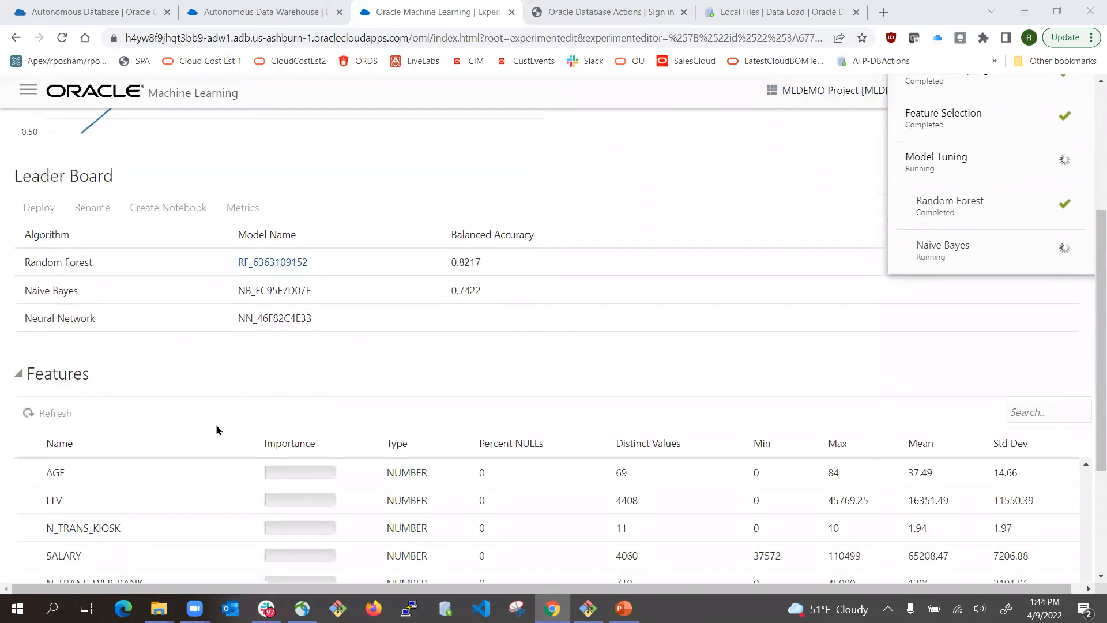
{"action": "scroll", "coordinate": [216, 425], "scroll_direction": "up", "scroll_amount": 1}
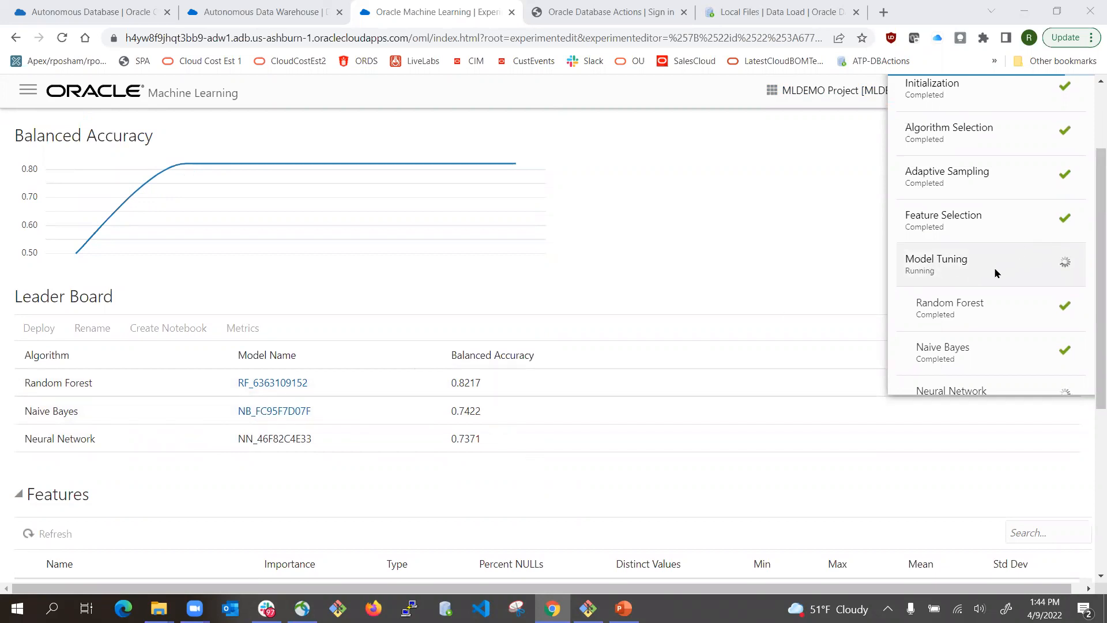
{"action": "scroll", "coordinate": [994, 273], "scroll_direction": "down", "scroll_amount": 2}
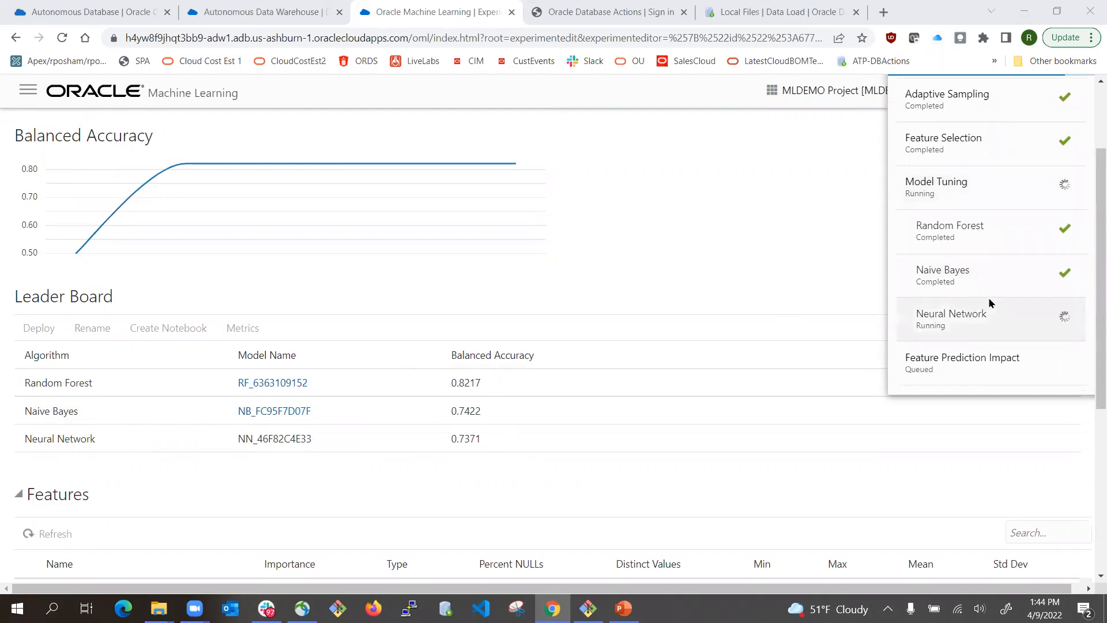
{"action": "scroll", "coordinate": [1003, 309], "scroll_direction": "up", "scroll_amount": 3}
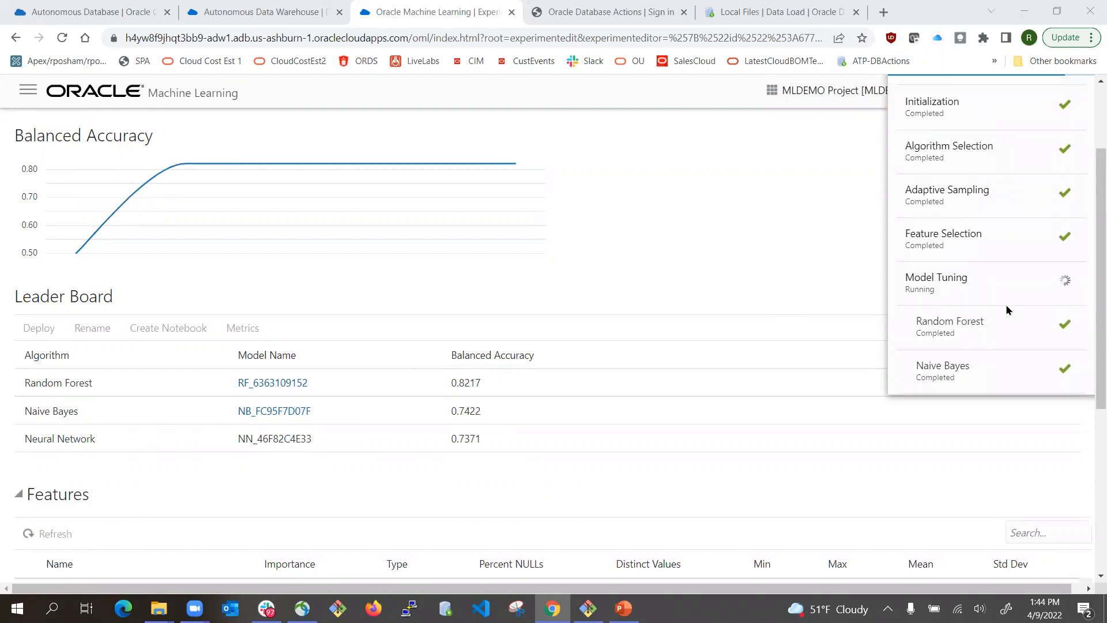
{"action": "scroll", "coordinate": [1007, 310], "scroll_direction": "up", "scroll_amount": 2}
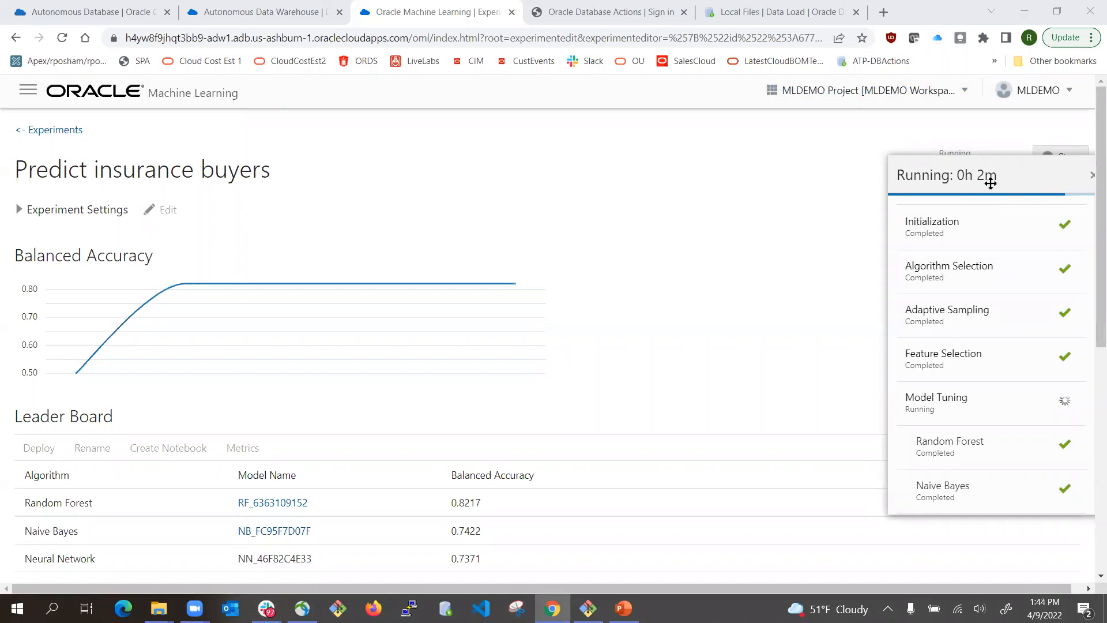
{"action": "scroll", "coordinate": [992, 309], "scroll_direction": "down", "scroll_amount": 2}
{"action": "scroll", "coordinate": [991, 309], "scroll_direction": "down", "scroll_amount": 2}
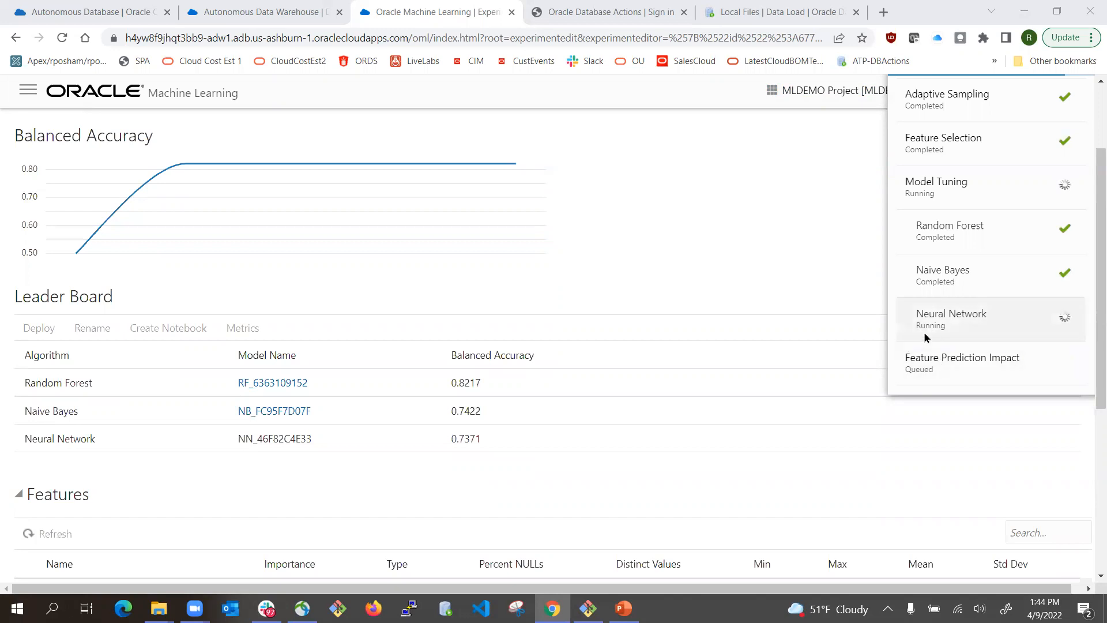
{"action": "scroll", "coordinate": [682, 365], "scroll_direction": "down", "scroll_amount": 4}
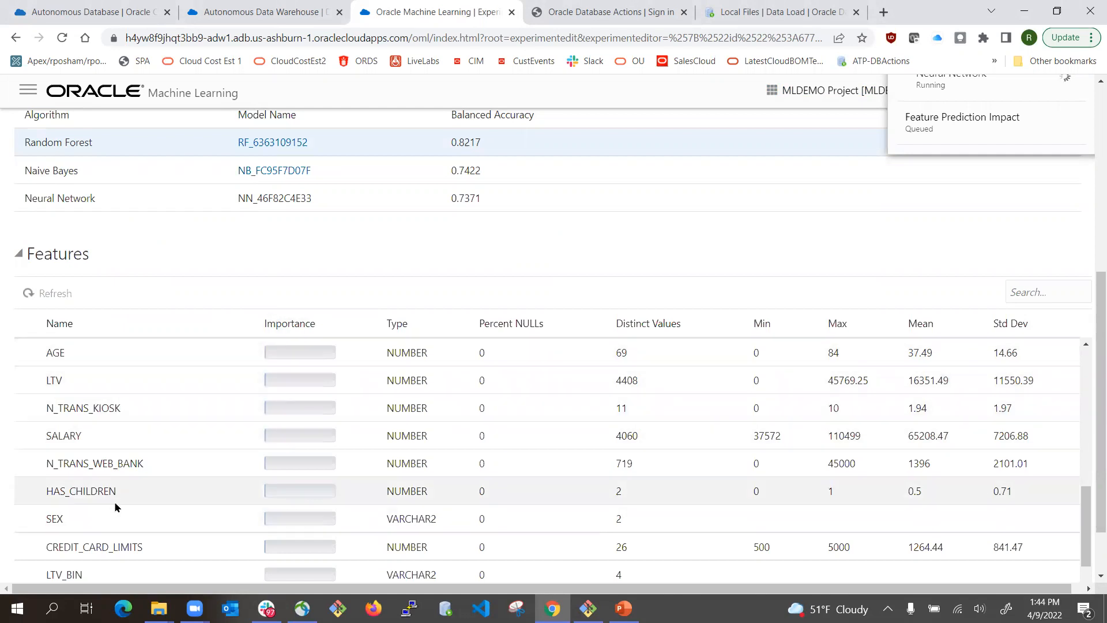
{"action": "scroll", "coordinate": [404, 497], "scroll_direction": "down", "scroll_amount": 2}
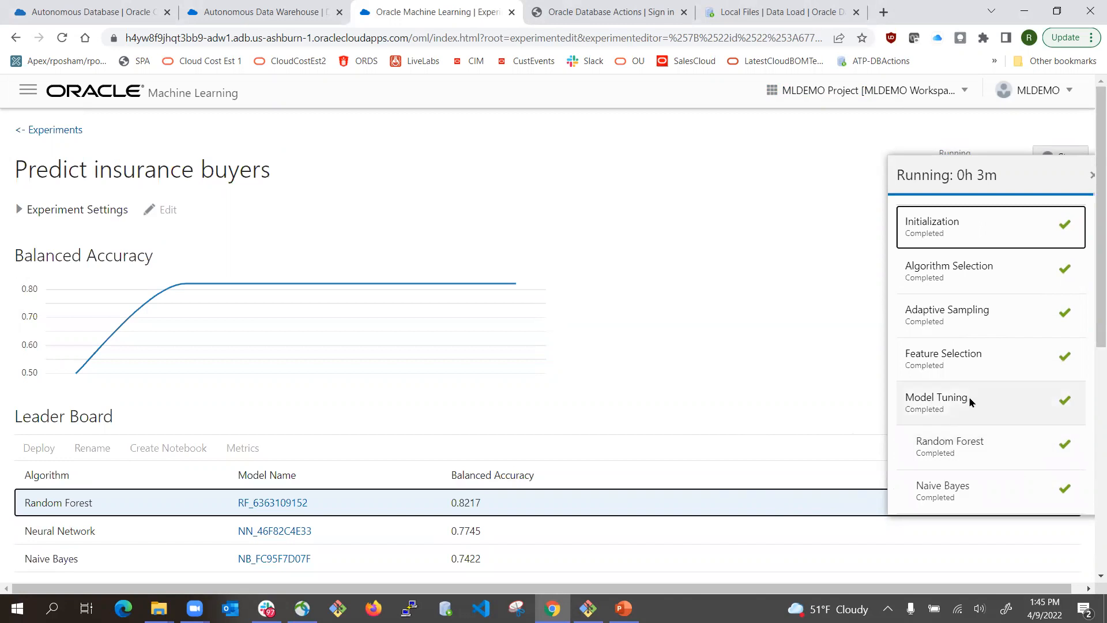
{"action": "scroll", "coordinate": [161, 559], "scroll_direction": "down", "scroll_amount": 2}
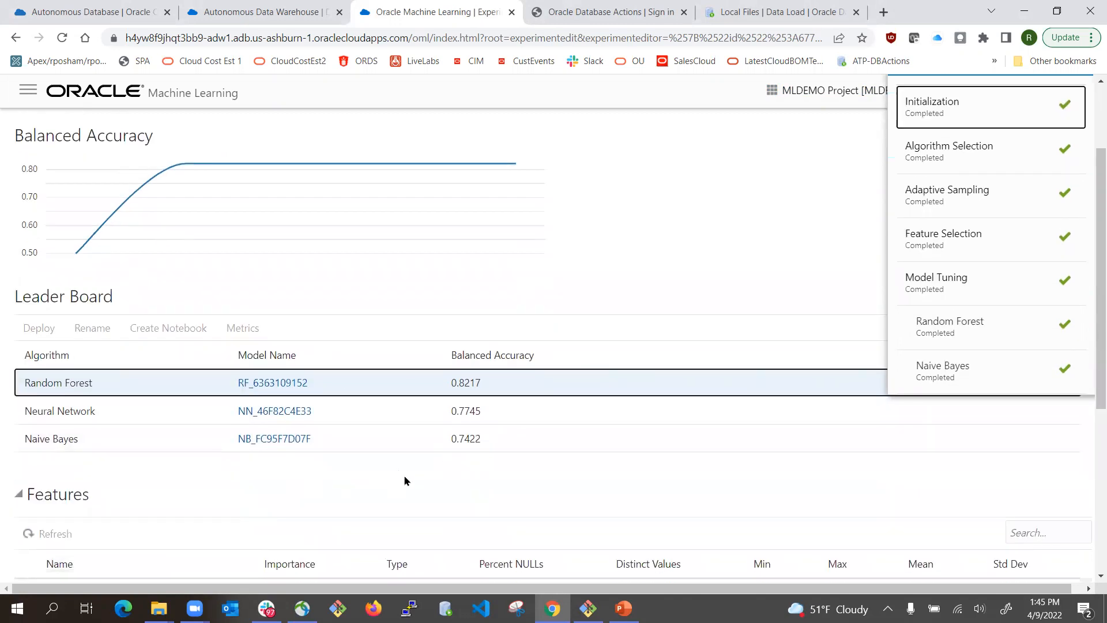
{"action": "scroll", "coordinate": [405, 476], "scroll_direction": "down", "scroll_amount": 10}
{"action": "scroll", "coordinate": [754, 408], "scroll_direction": "up", "scroll_amount": 8}
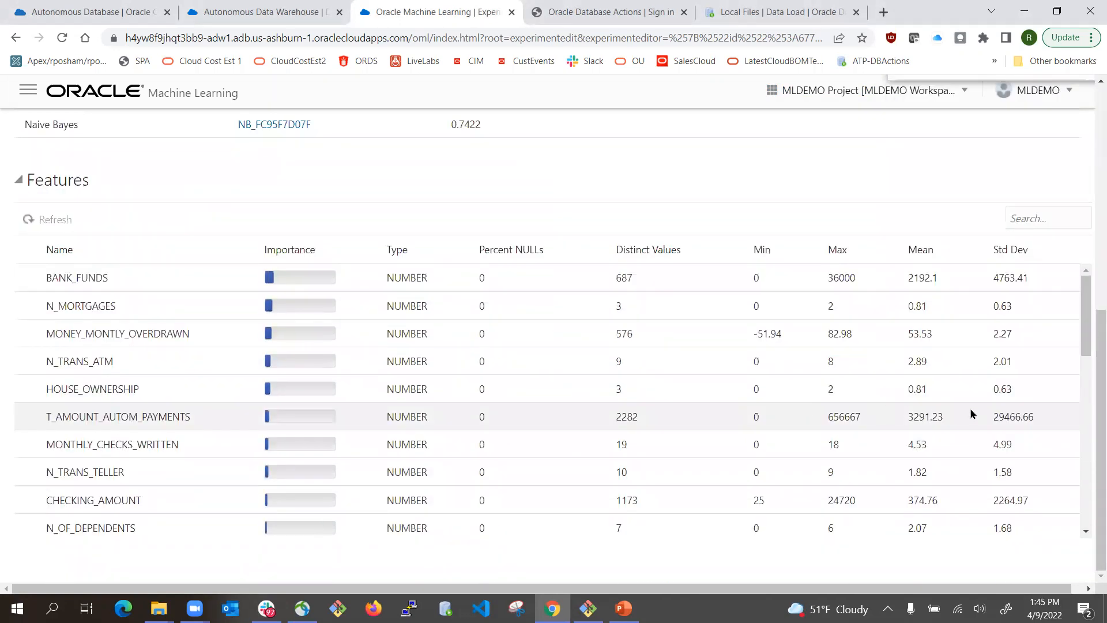
{"action": "scroll", "coordinate": [973, 414], "scroll_direction": "up", "scroll_amount": 4}
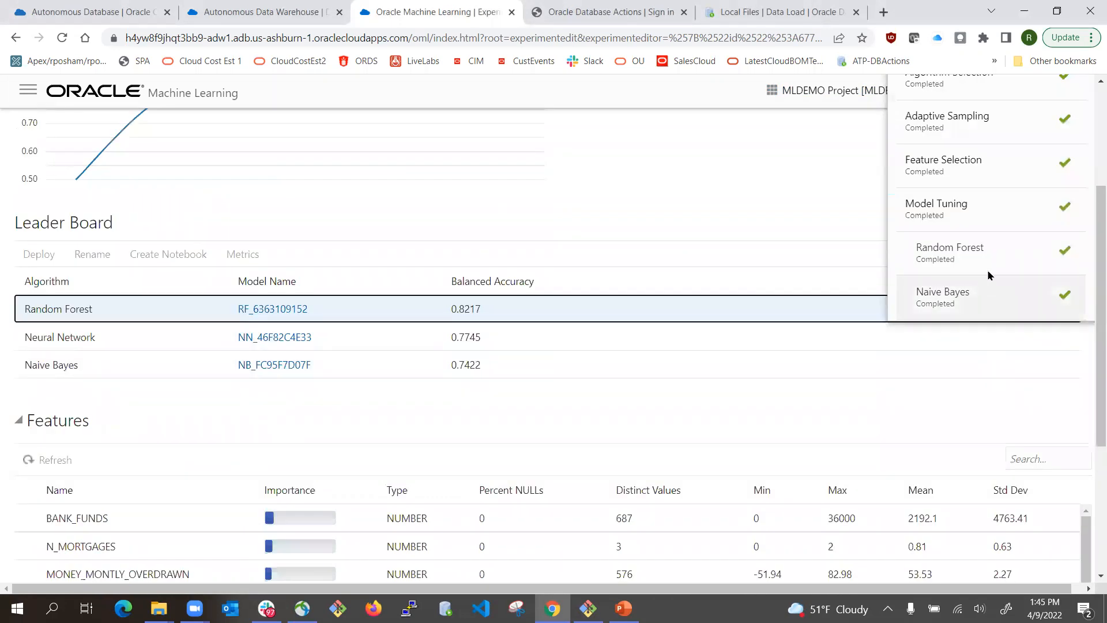
{"action": "scroll", "coordinate": [998, 231], "scroll_direction": "up", "scroll_amount": 3}
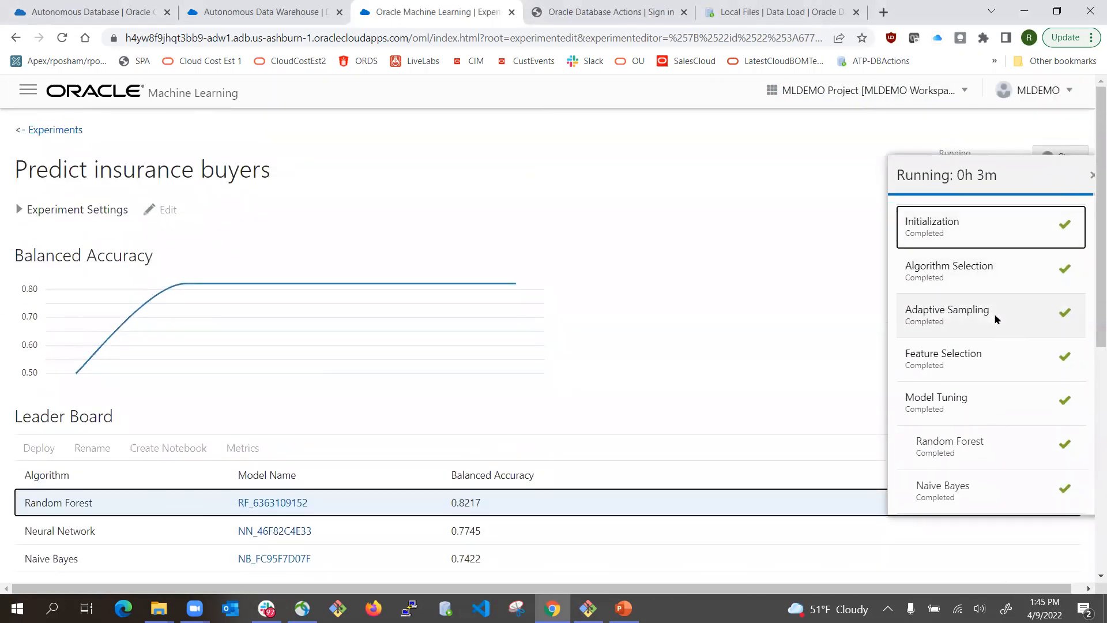
{"action": "scroll", "coordinate": [995, 314], "scroll_direction": "down", "scroll_amount": 10}
{"action": "scroll", "coordinate": [996, 306], "scroll_direction": "up", "scroll_amount": 4}
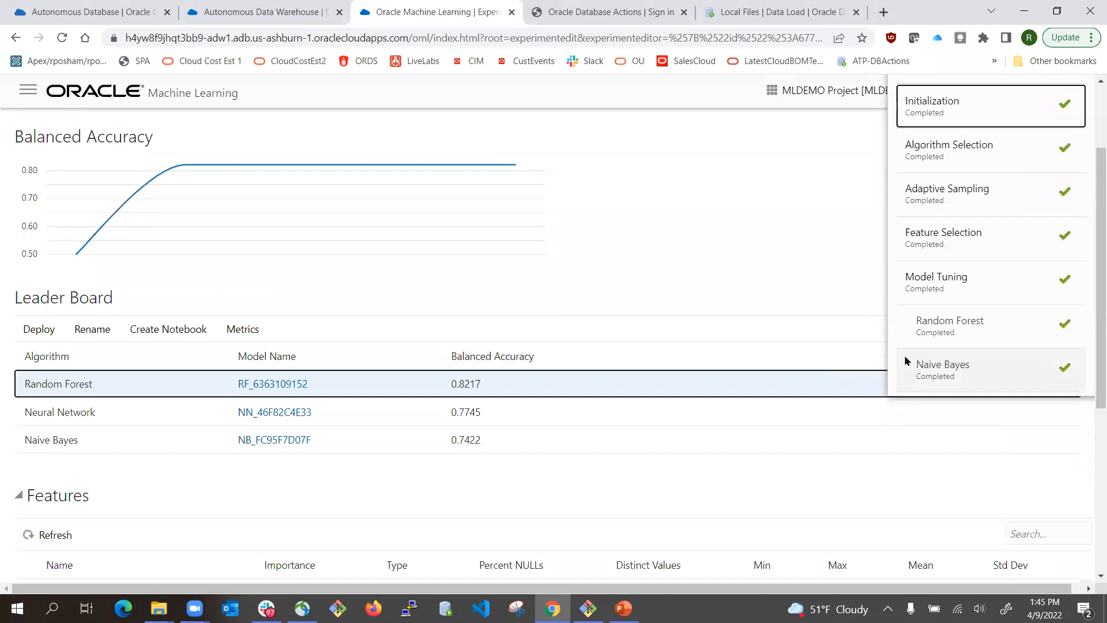
{"action": "scroll", "coordinate": [997, 353], "scroll_direction": "down", "scroll_amount": 4}
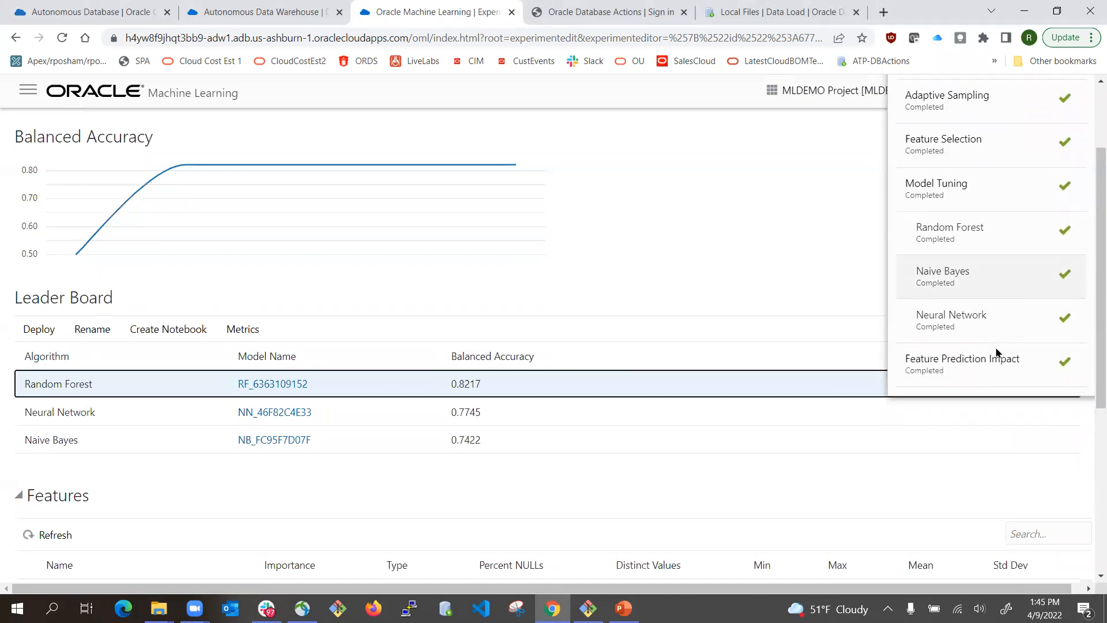
{"action": "scroll", "coordinate": [1006, 222], "scroll_direction": "up", "scroll_amount": 5}
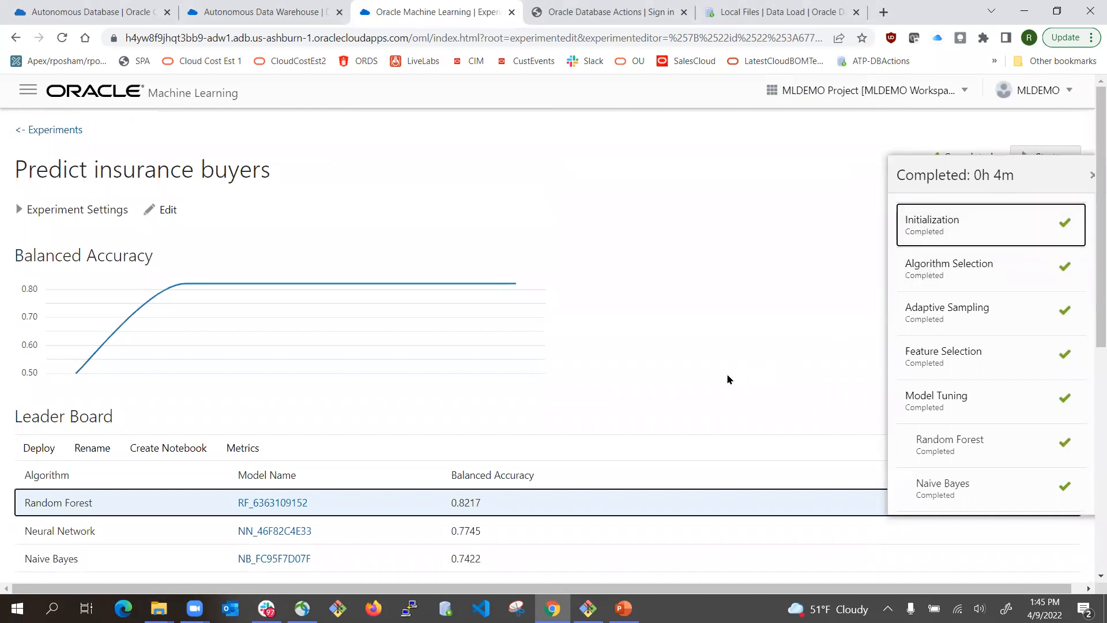
{"action": "scroll", "coordinate": [727, 379], "scroll_direction": "down", "scroll_amount": 6}
{"action": "scroll", "coordinate": [355, 250], "scroll_direction": "up", "scroll_amount": 2}
{"action": "scroll", "coordinate": [355, 258], "scroll_direction": "down", "scroll_amount": 2}
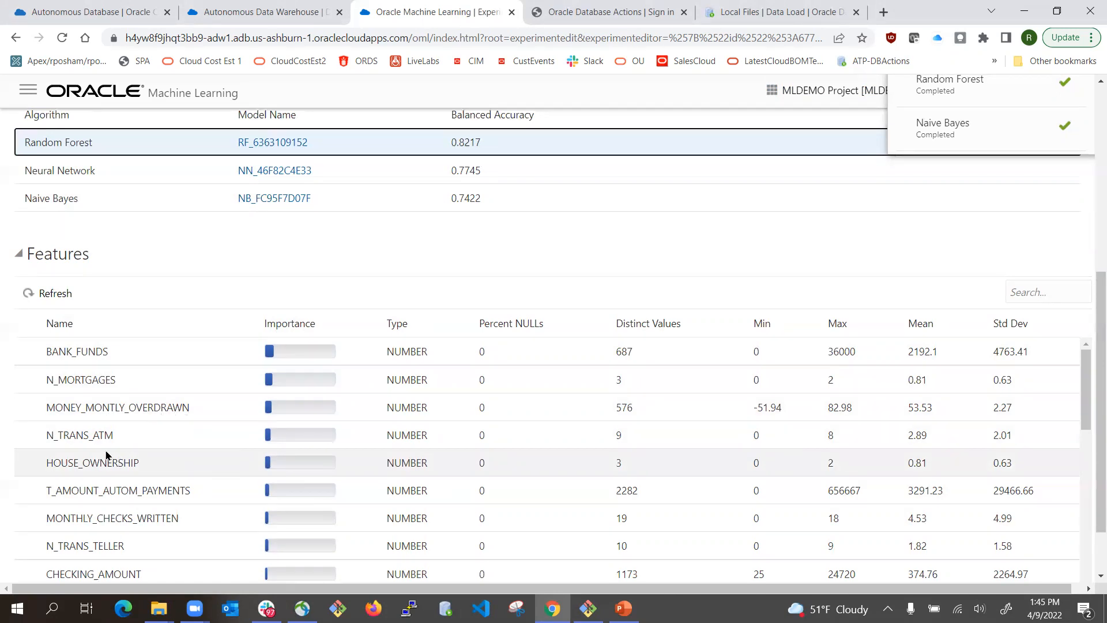
{"action": "mouse_move", "coordinate": [278, 388]}
{"action": "scroll", "coordinate": [279, 381], "scroll_direction": "up", "scroll_amount": 2}
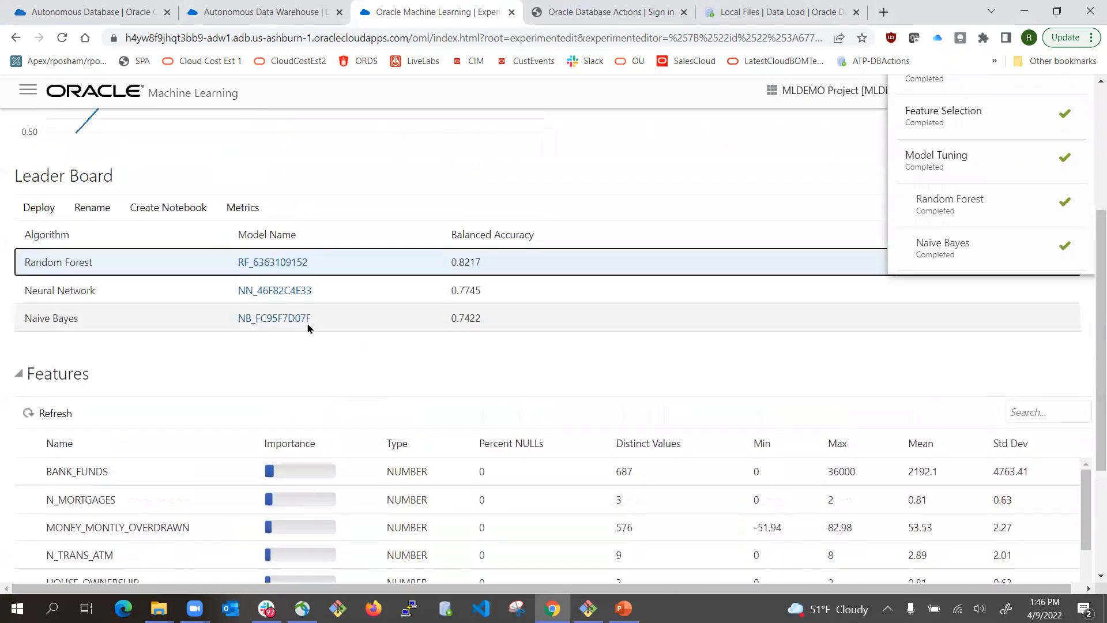
- Review the Neural Network and Naive Bayes model details, then open the Random Forest model's details
{"action": "left_click", "coordinate": [273, 291]}
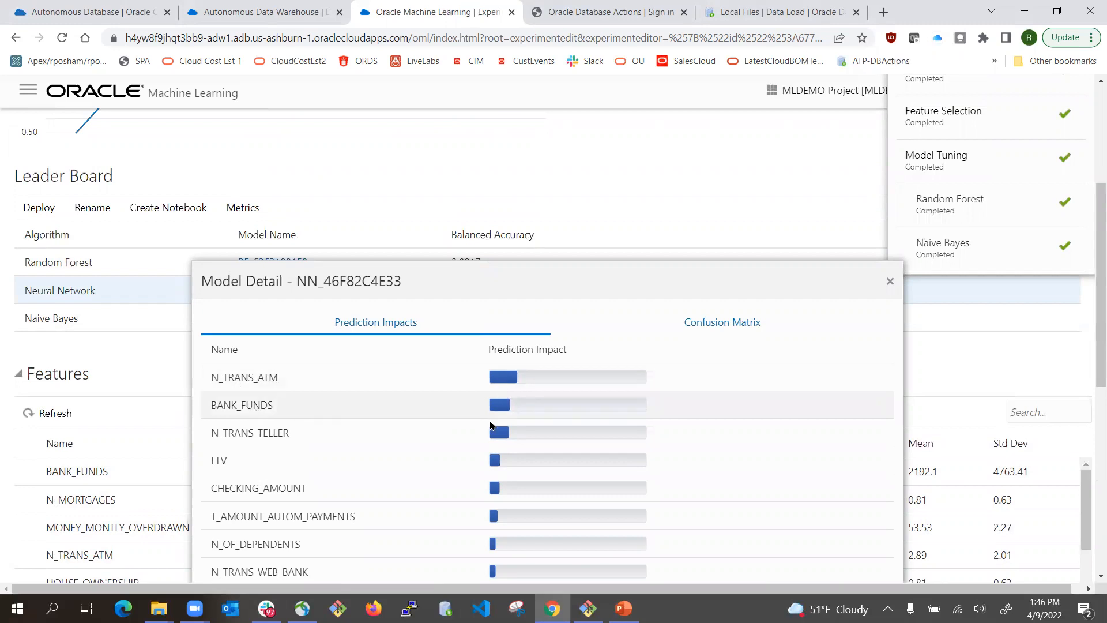
{"action": "left_click", "coordinate": [890, 281]}
{"action": "left_click", "coordinate": [247, 319]}
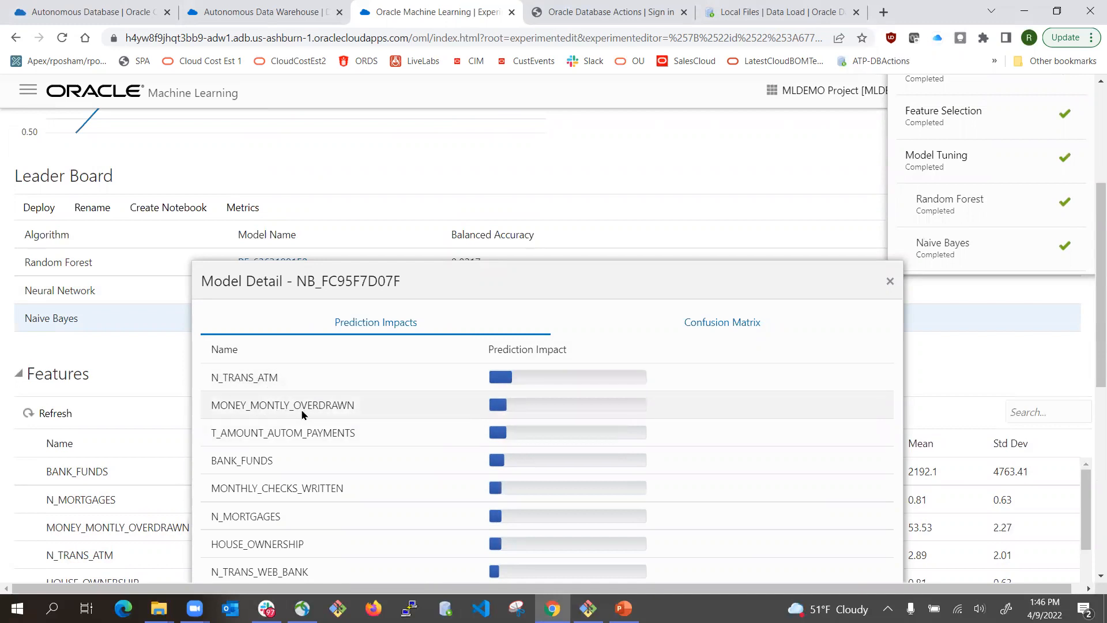
{"action": "scroll", "coordinate": [509, 452], "scroll_direction": "down", "scroll_amount": 2}
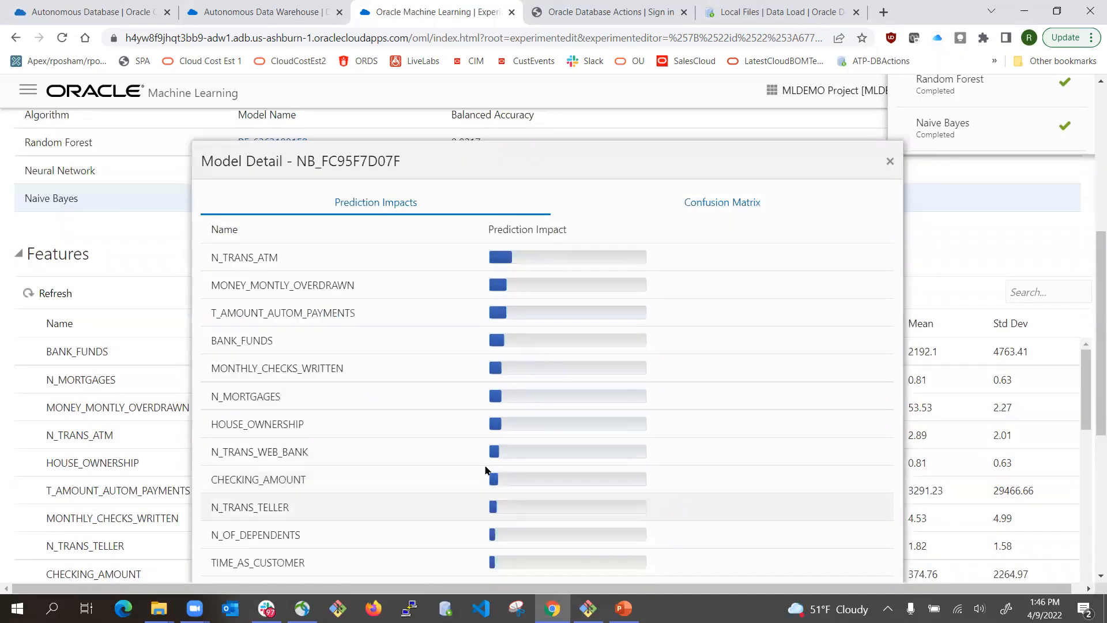
{"action": "scroll", "coordinate": [499, 447], "scroll_direction": "down", "scroll_amount": 4}
{"action": "scroll", "coordinate": [509, 354], "scroll_direction": "up", "scroll_amount": 2}
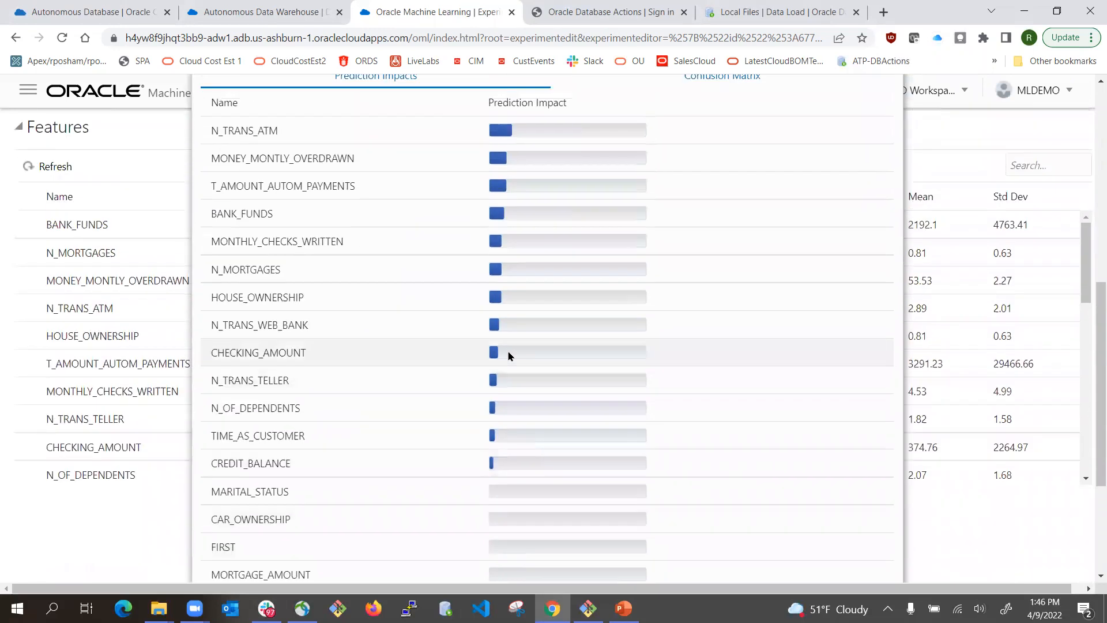
{"action": "scroll", "coordinate": [517, 288], "scroll_direction": "up", "scroll_amount": 3}
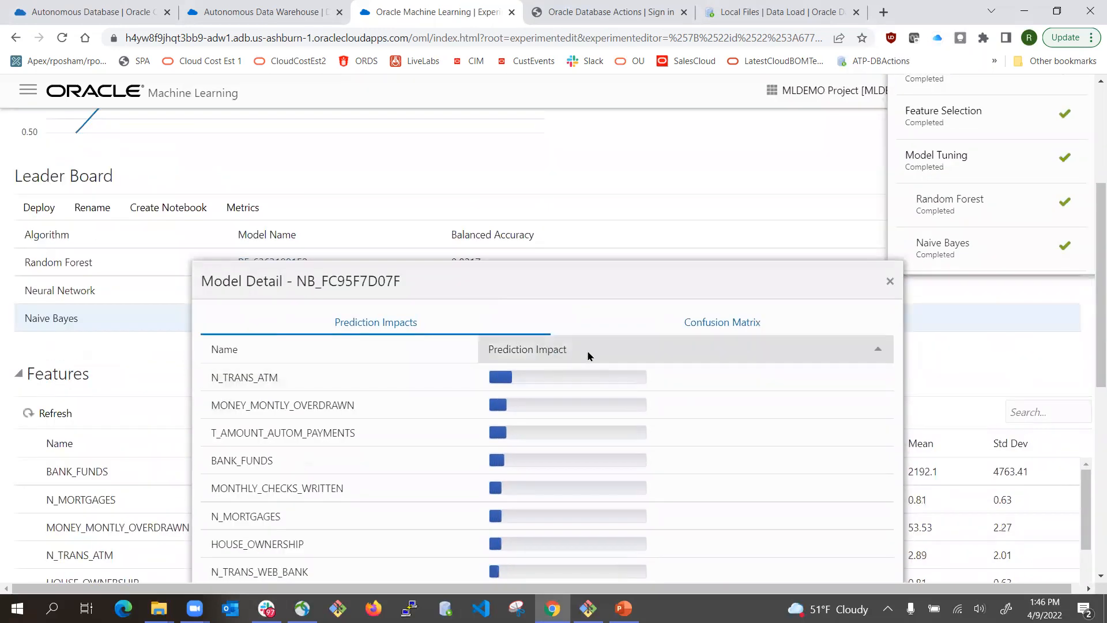
{"action": "left_click", "coordinate": [716, 328]}
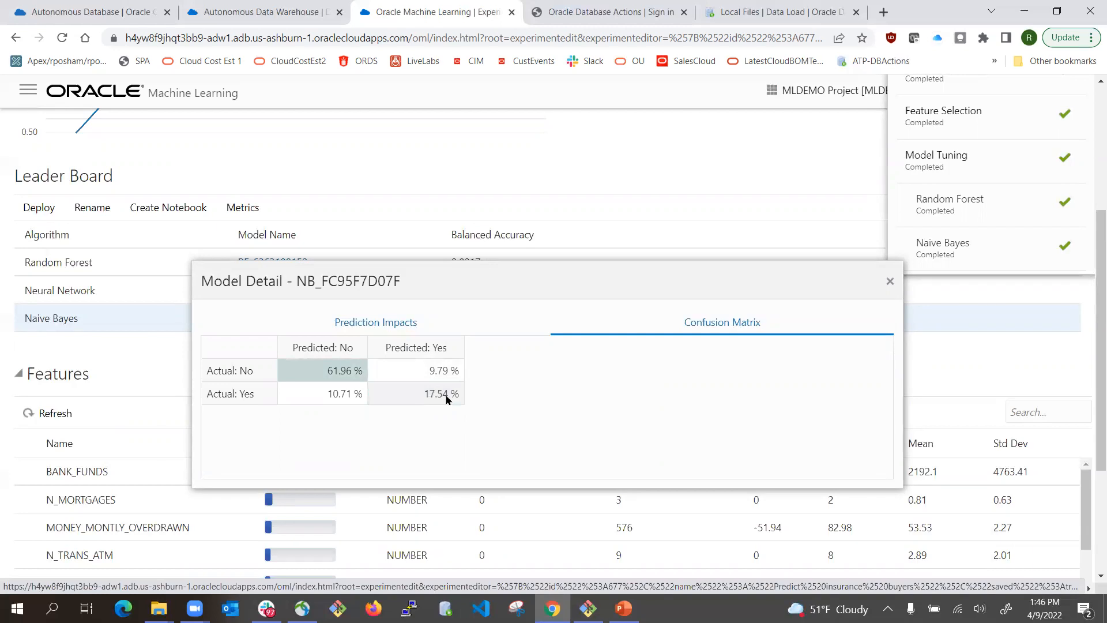
{"action": "left_click", "coordinate": [889, 282]}
{"action": "left_click", "coordinate": [288, 267]}
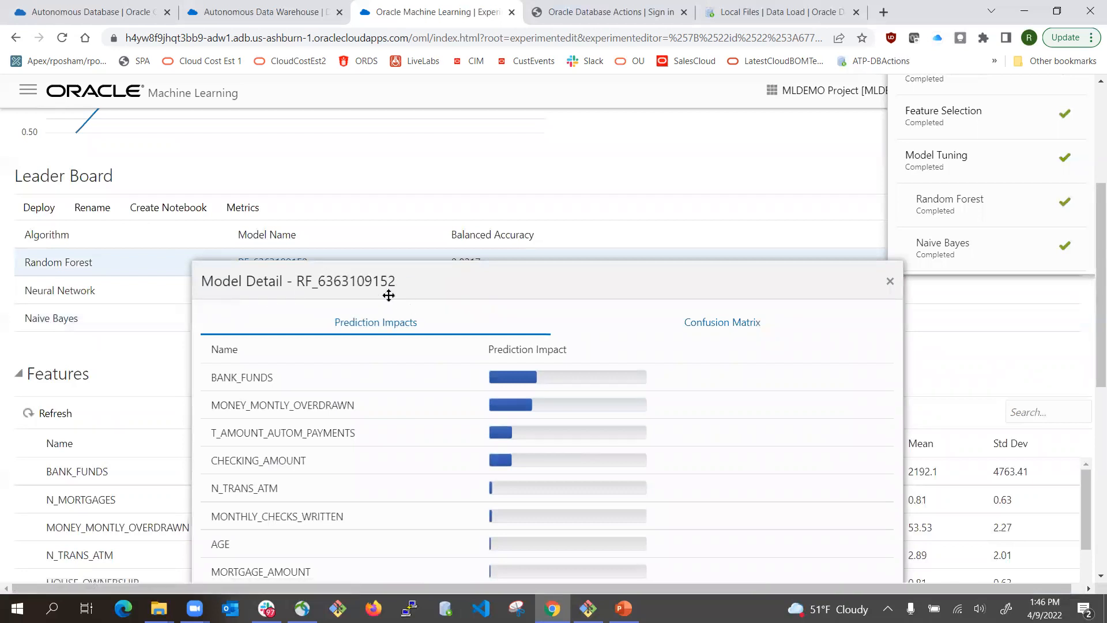
{"action": "left_click", "coordinate": [890, 282]}
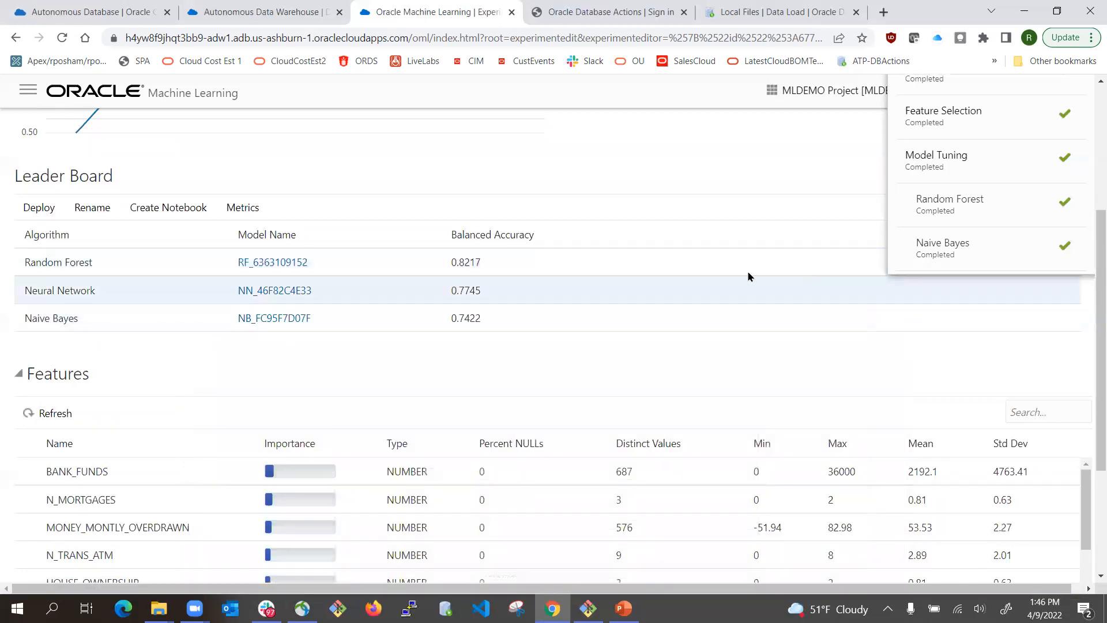
{"action": "left_click", "coordinate": [83, 263]}
{"action": "left_click", "coordinate": [252, 269]}
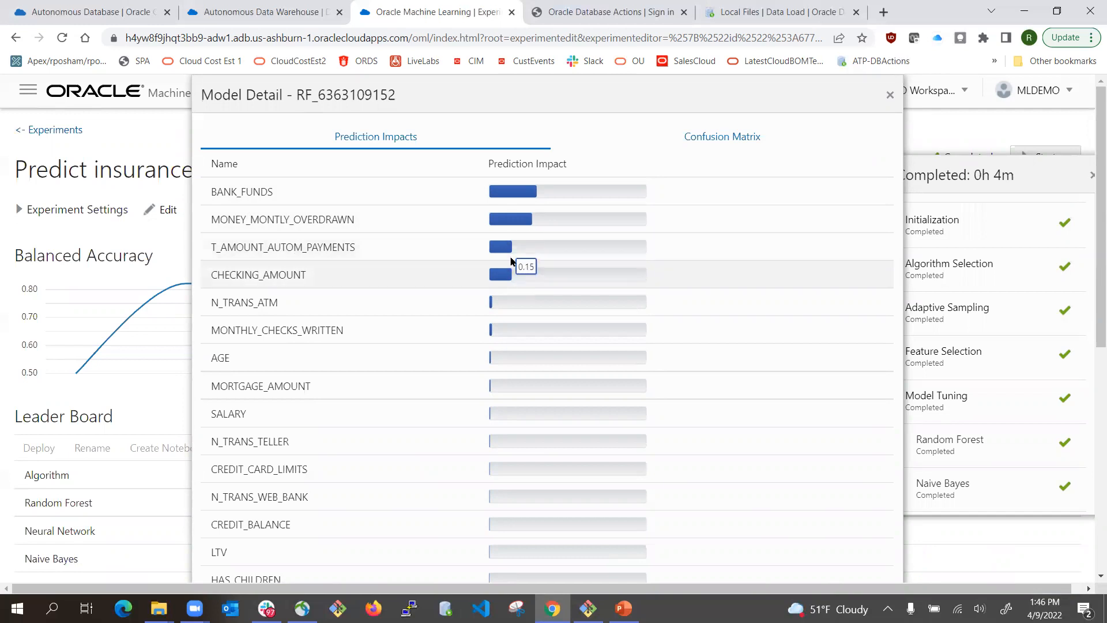
{"action": "mouse_move", "coordinate": [509, 276]}
{"action": "left_click", "coordinate": [719, 139]}
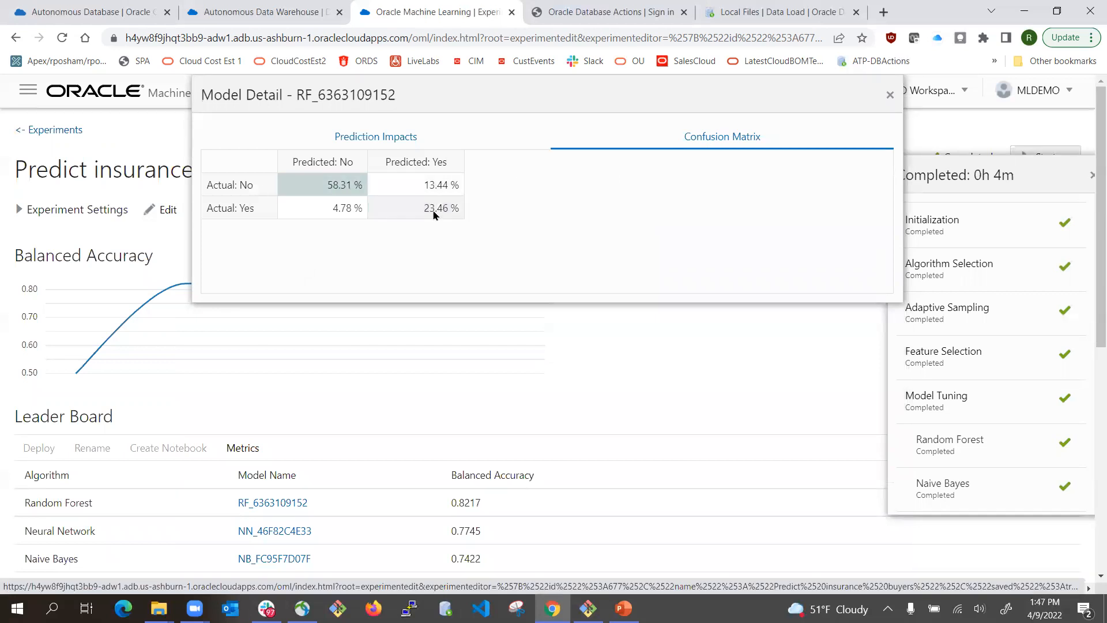
{"action": "left_click", "coordinate": [891, 95]}
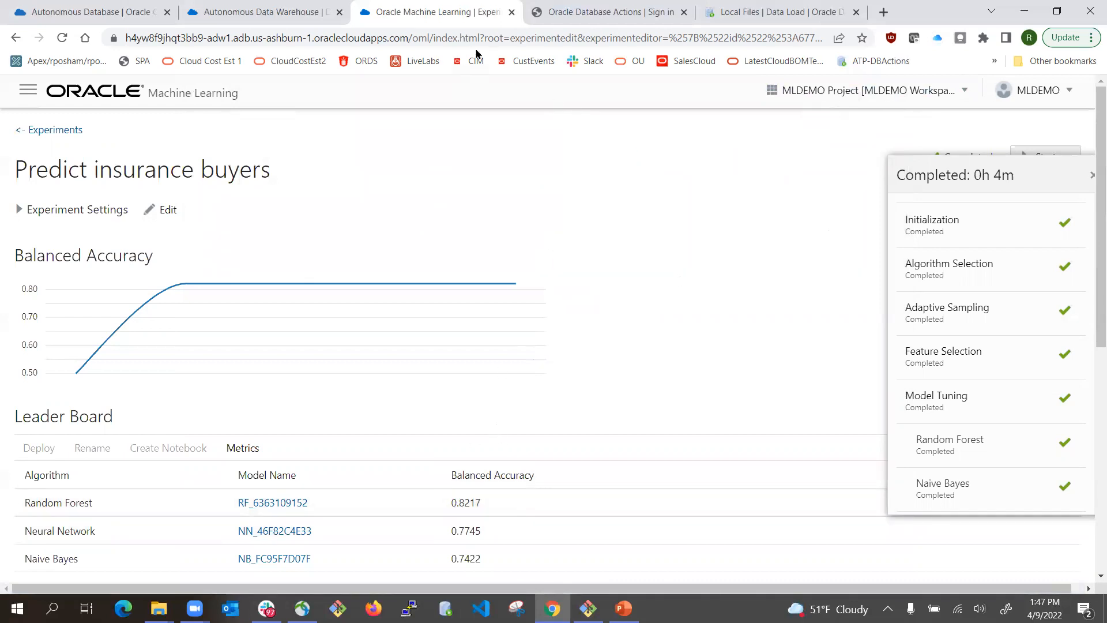
- Glance at the data load and Database Actions tabs, then return to the Predict insurance buyers experiment
{"action": "left_click", "coordinate": [736, 12]}
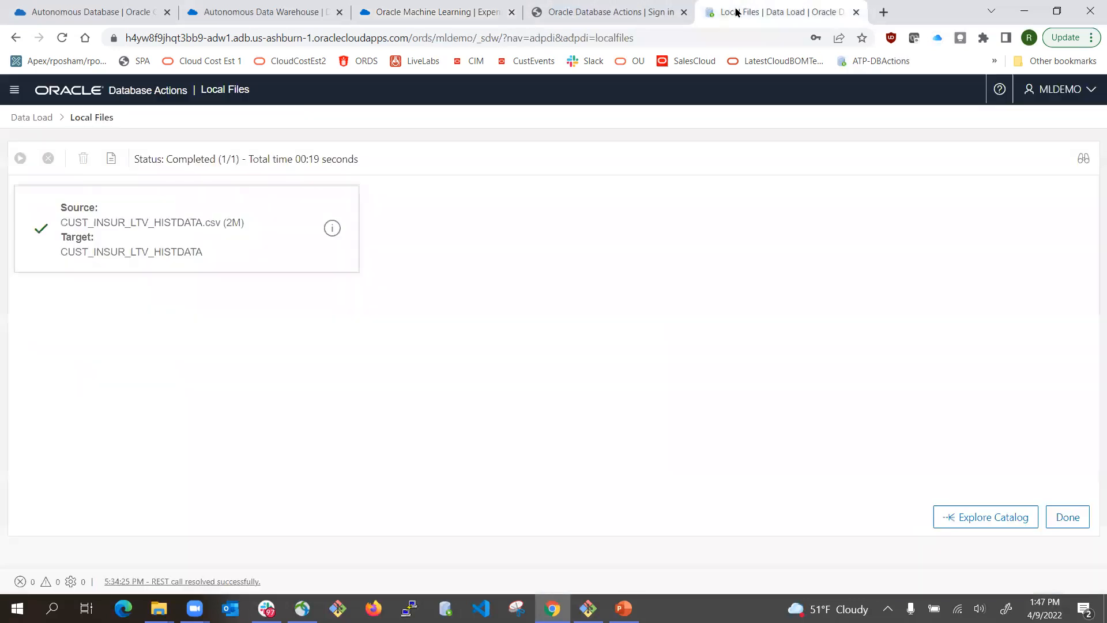
{"action": "left_click", "coordinate": [602, 12]}
{"action": "left_click", "coordinate": [455, 13]}
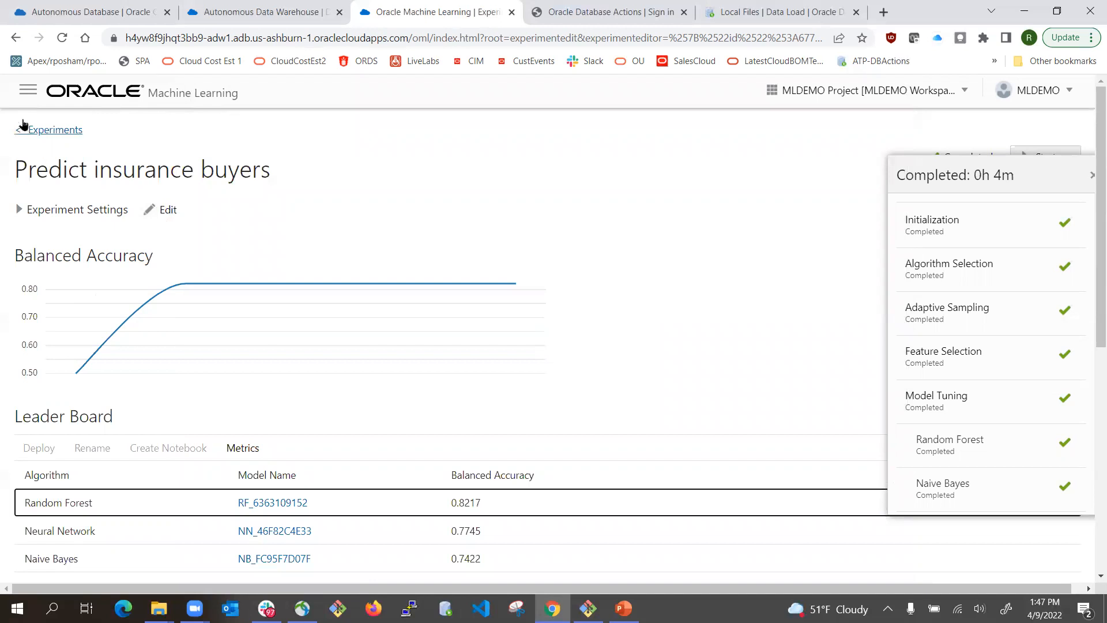
- Open the Insurance Buyers Prediction with AutoML notebook from the Notebooks list
{"action": "left_click", "coordinate": [27, 89]}
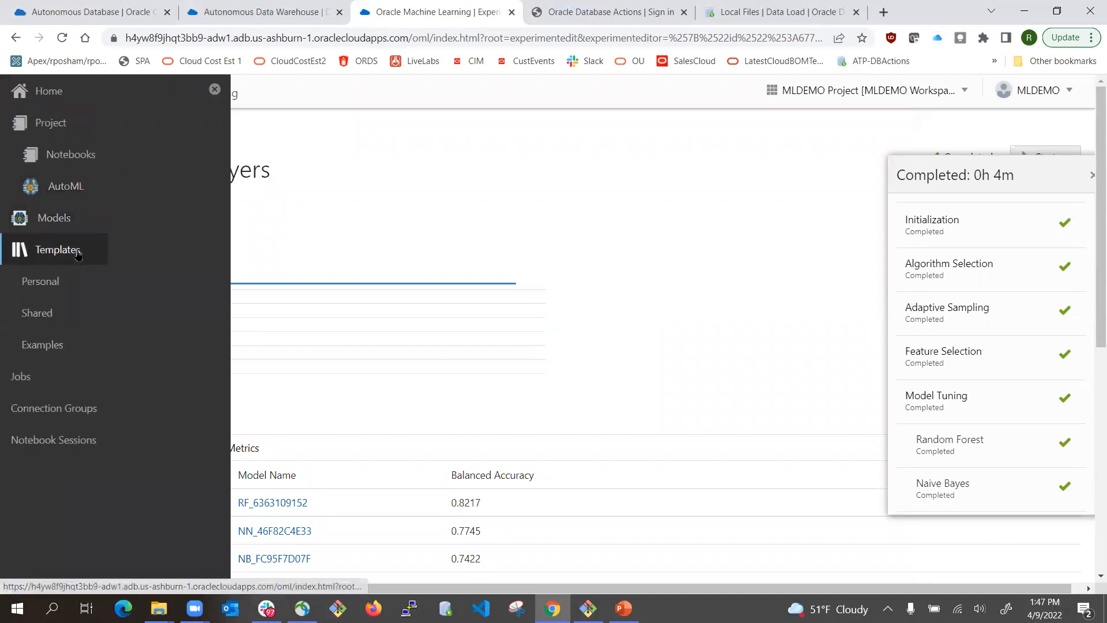
{"action": "left_click", "coordinate": [77, 163]}
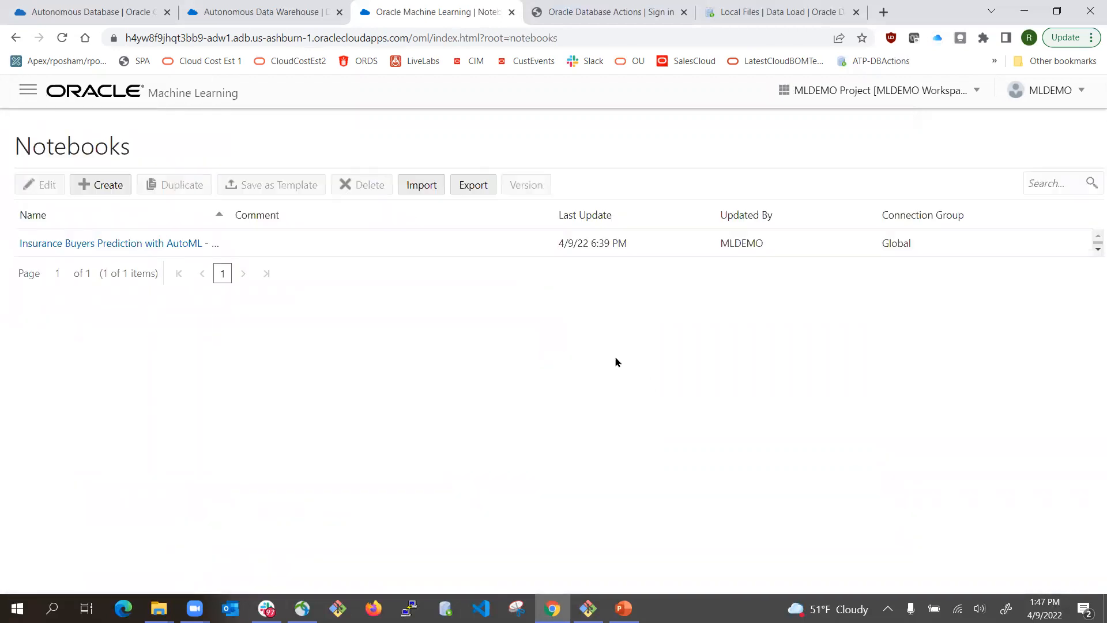
{"action": "left_click", "coordinate": [66, 245]}
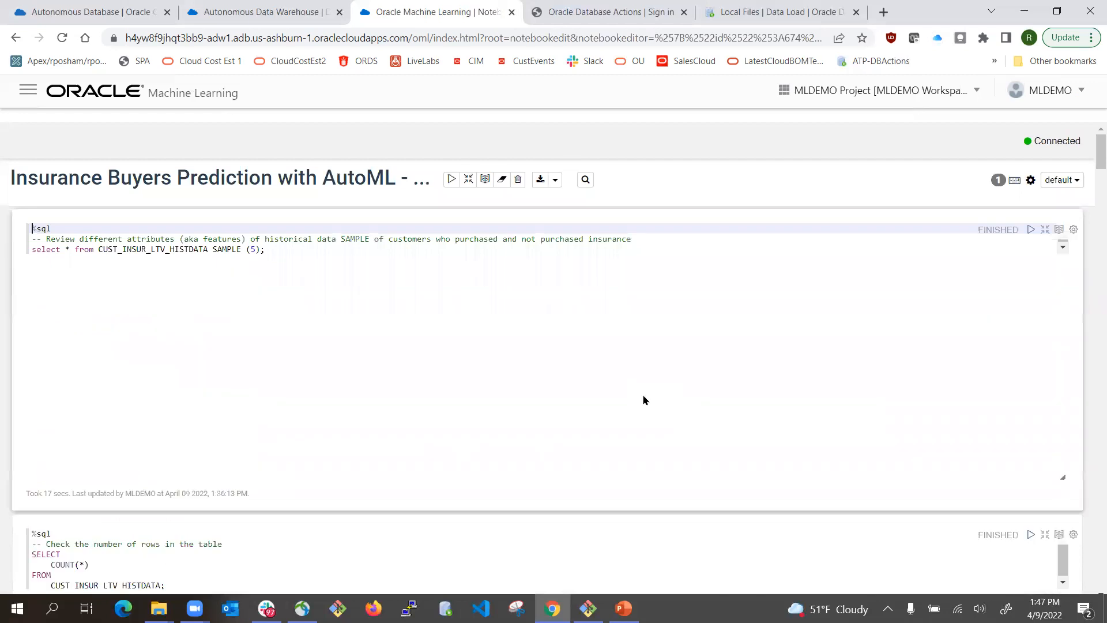
{"action": "scroll", "coordinate": [697, 376], "scroll_direction": "down", "scroll_amount": 5}
{"action": "scroll", "coordinate": [1089, 403], "scroll_direction": "down", "scroll_amount": 15}
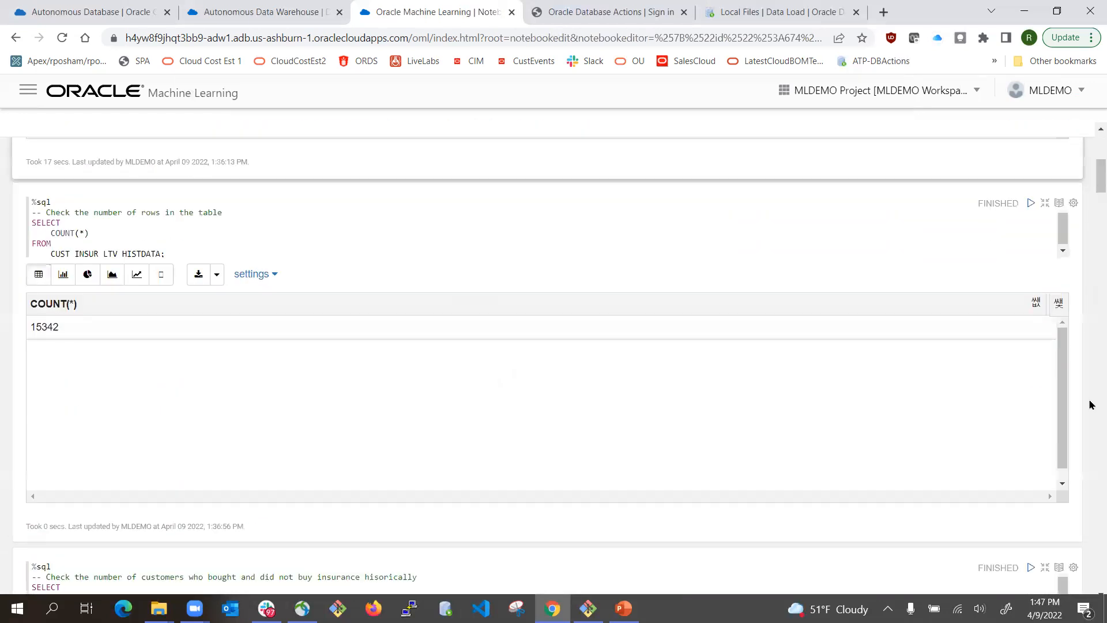
{"action": "scroll", "coordinate": [1089, 411], "scroll_direction": "down", "scroll_amount": 12}
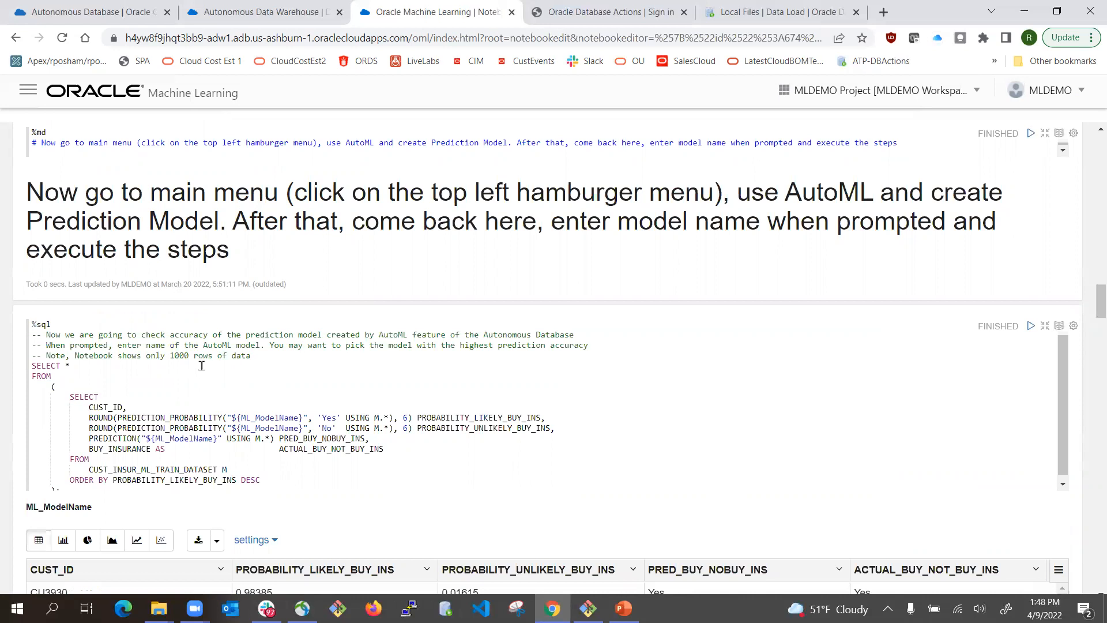
{"action": "scroll", "coordinate": [203, 368], "scroll_direction": "down", "scroll_amount": 1}
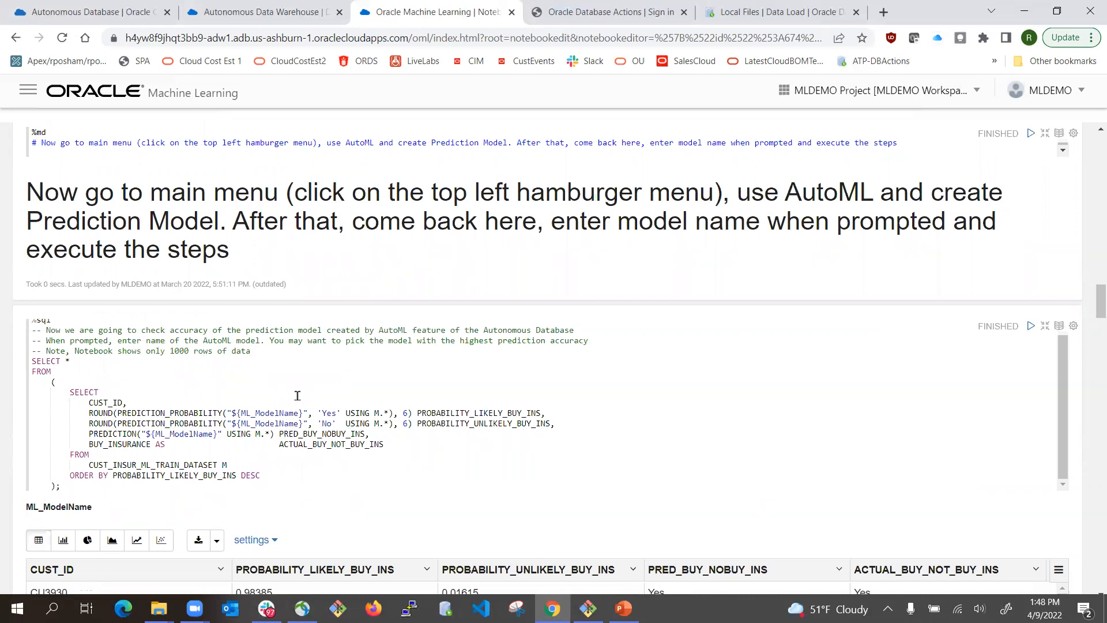
{"action": "double_click", "coordinate": [259, 413]}
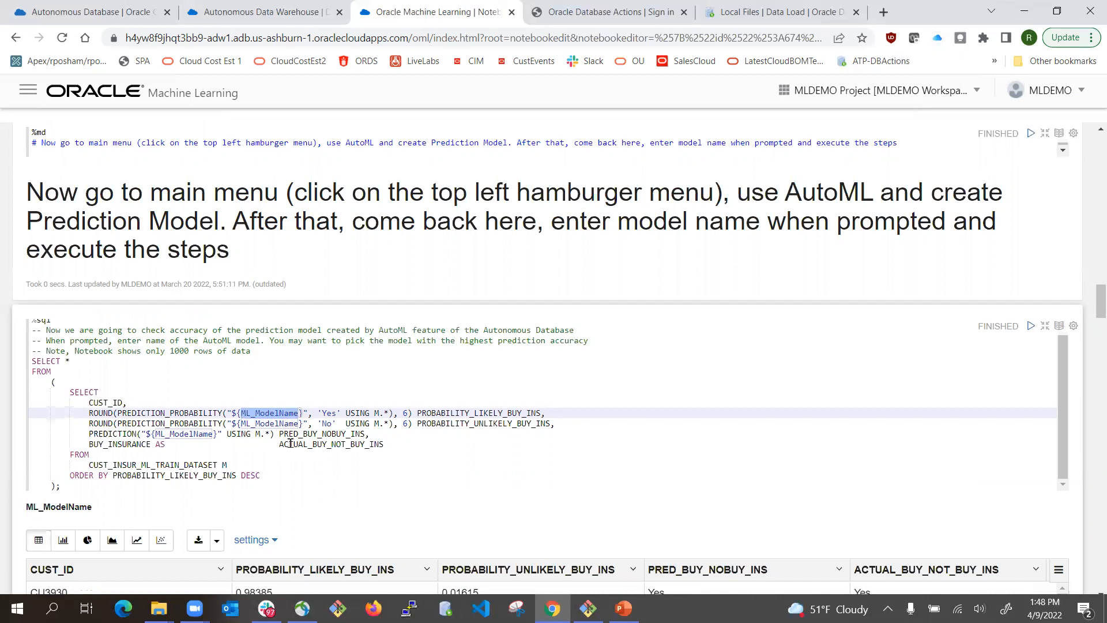
{"action": "scroll", "coordinate": [304, 456], "scroll_direction": "up", "scroll_amount": 2}
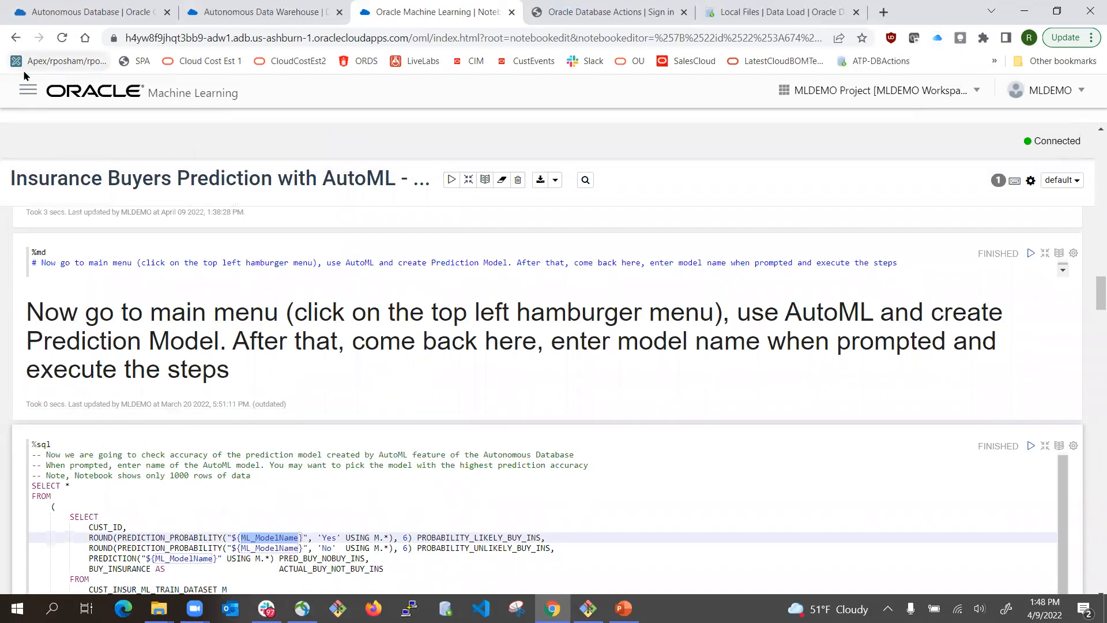
{"action": "left_click", "coordinate": [27, 91]}
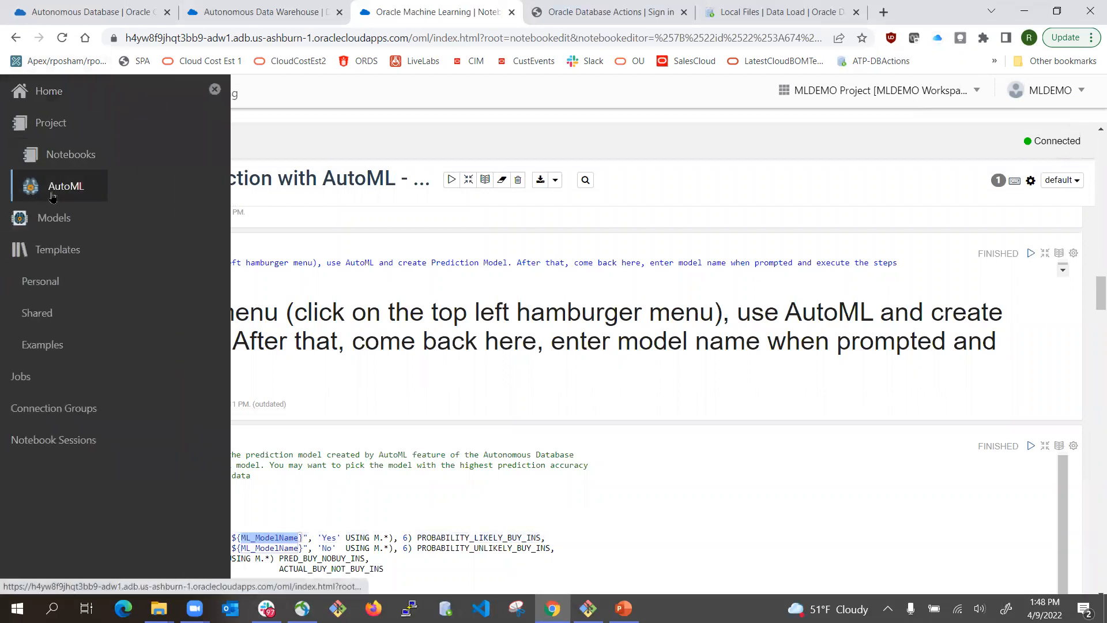
{"action": "left_click", "coordinate": [57, 190]}
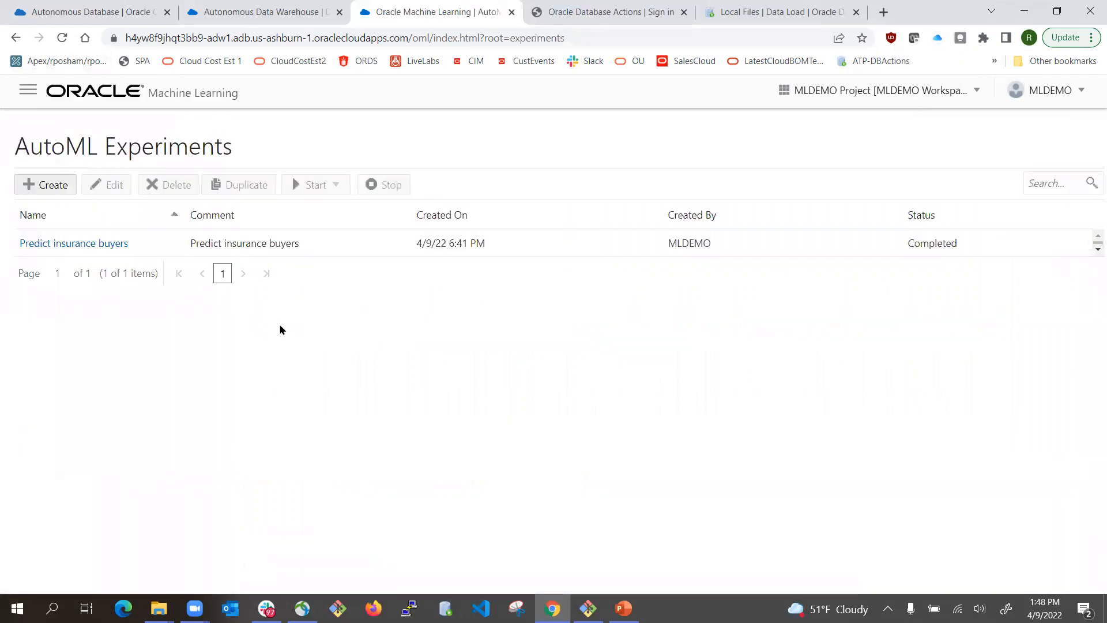
{"action": "left_click", "coordinate": [84, 244]}
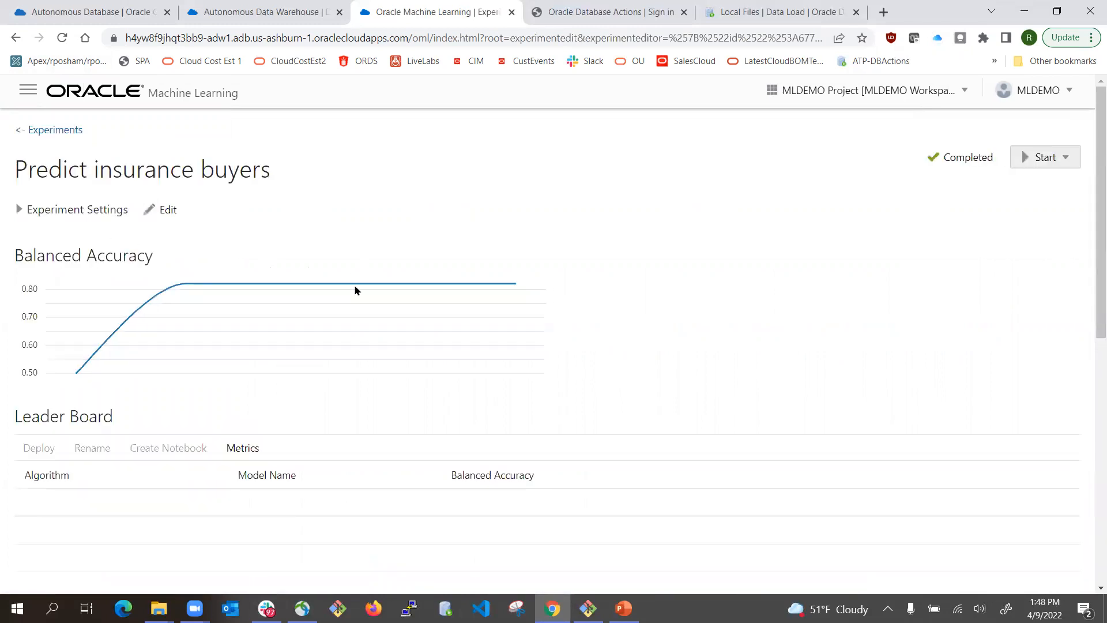
{"action": "scroll", "coordinate": [322, 399], "scroll_direction": "down", "scroll_amount": 3}
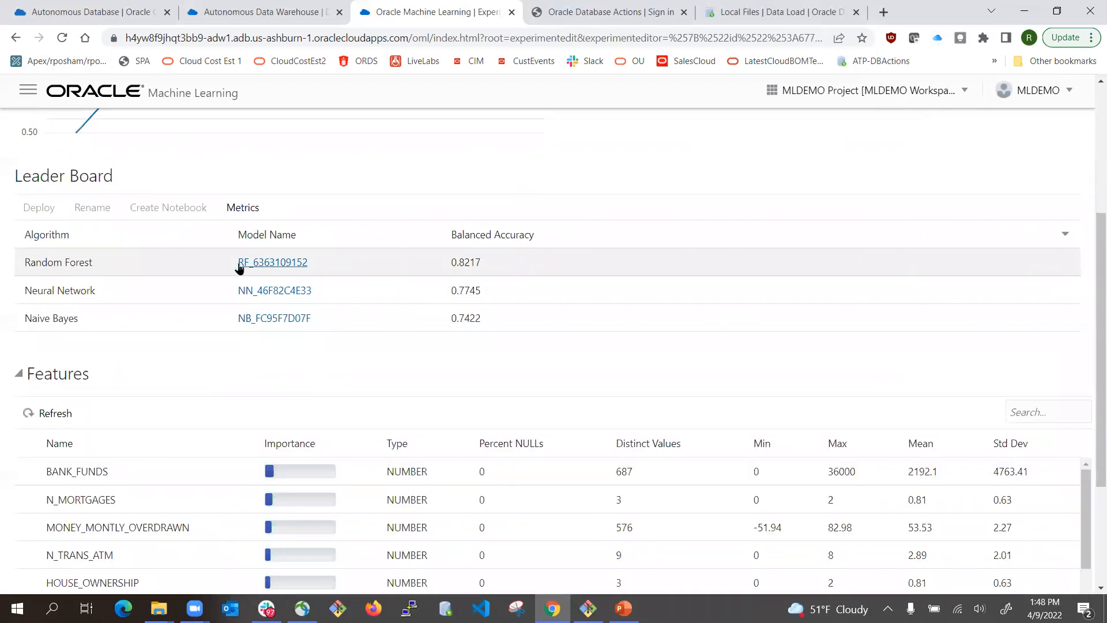
{"action": "left_click_drag", "start_coordinate": [312, 261], "coordinate": [239, 263]}
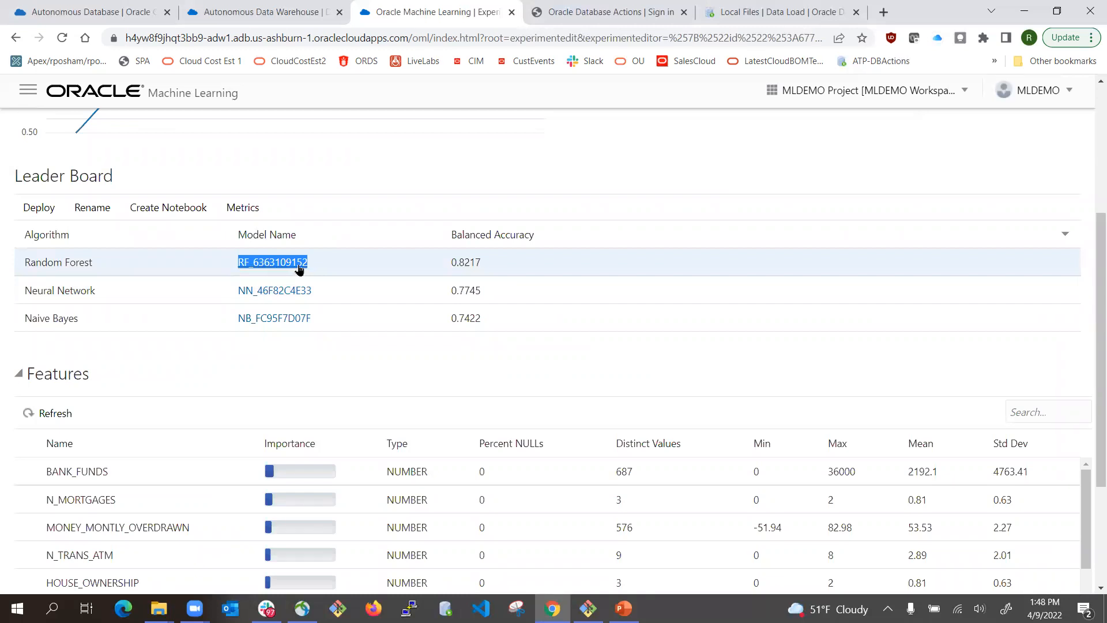
{"action": "scroll", "coordinate": [348, 205], "scroll_direction": "up", "scroll_amount": 4}
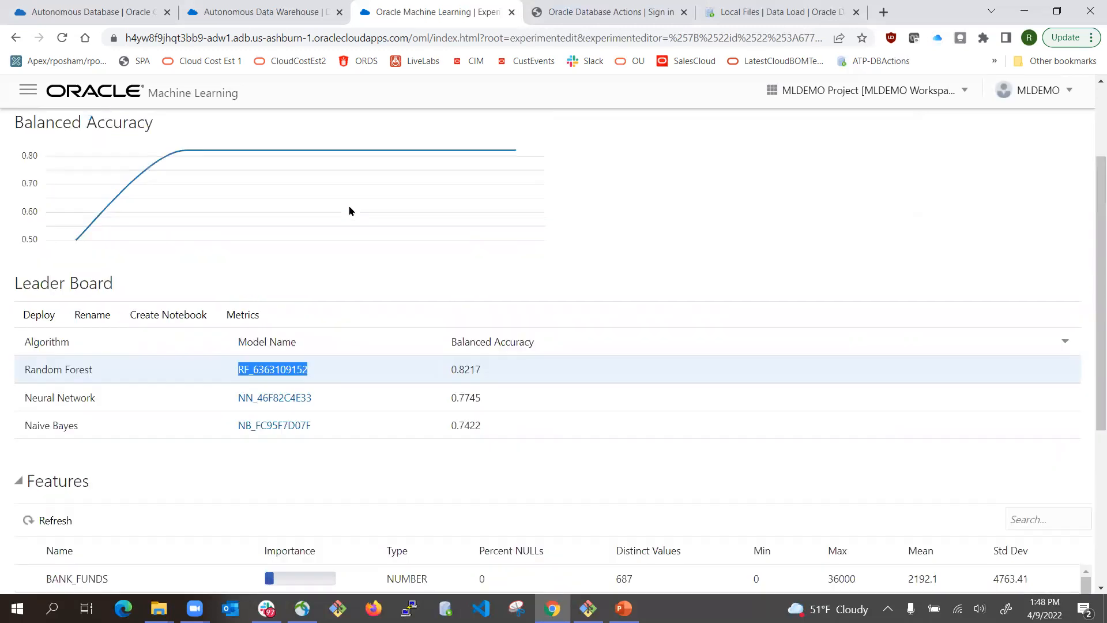
- Reopen the Insurance Buyers Prediction with AutoML notebook from the Notebooks list
{"action": "left_click", "coordinate": [27, 90]}
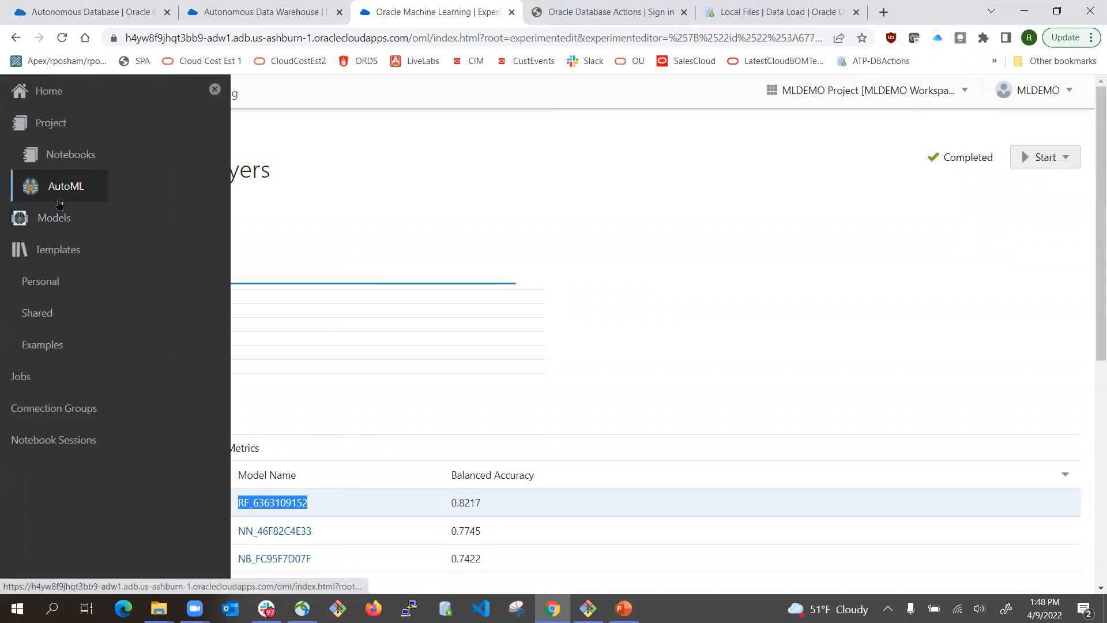
{"action": "left_click", "coordinate": [57, 154]}
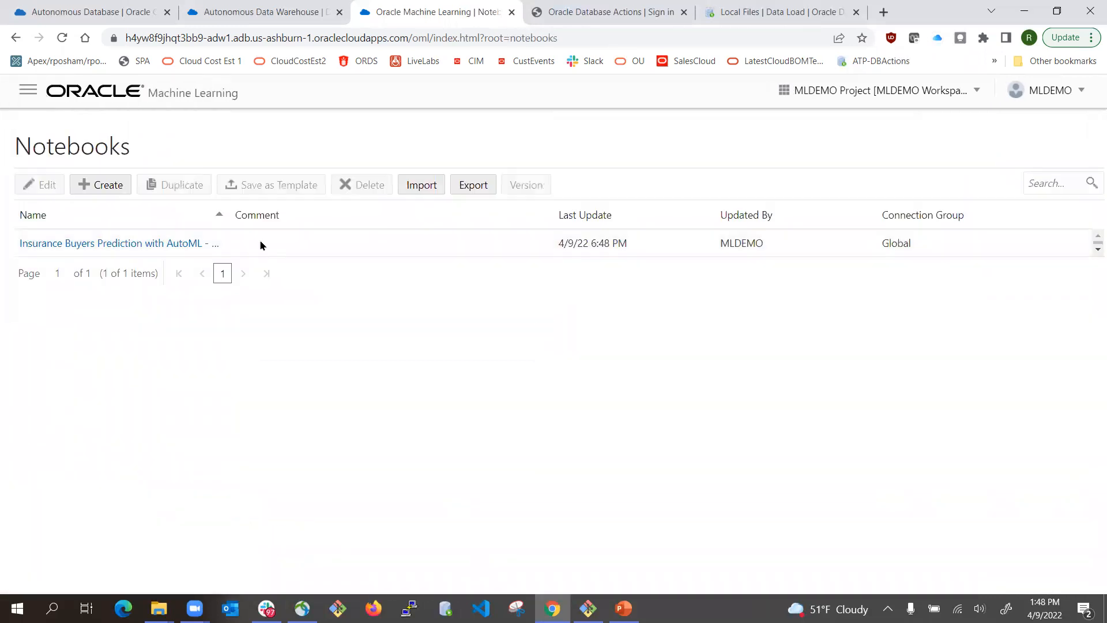
{"action": "left_click", "coordinate": [99, 246]}
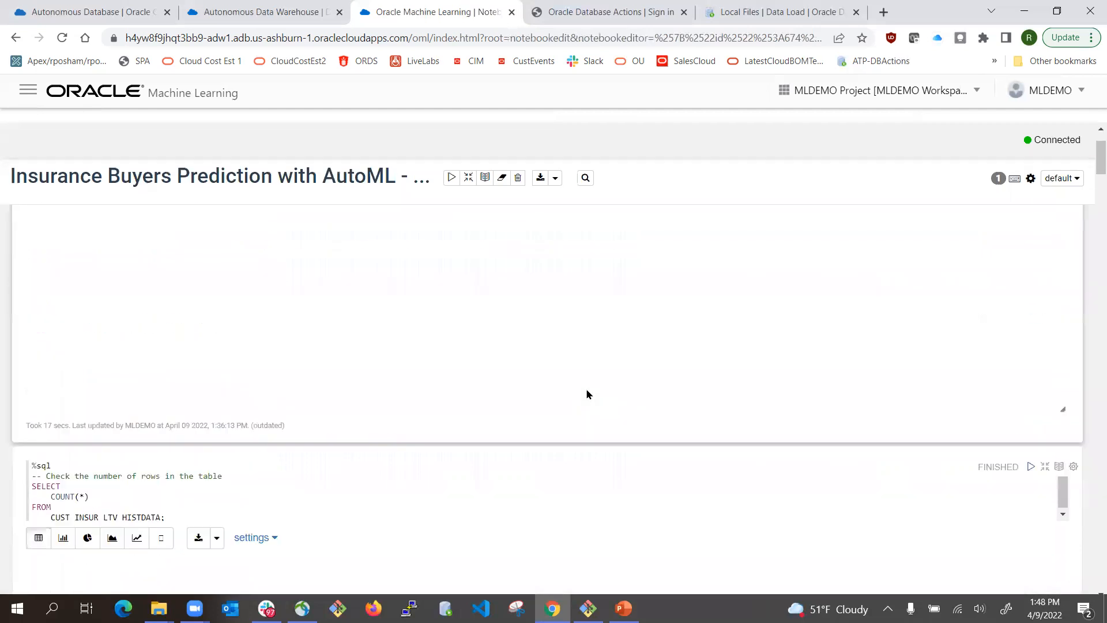
- Scroll to the accuracy paragraph and review its prediction line and training dataset table name
{"action": "scroll", "coordinate": [923, 434], "scroll_direction": "down", "scroll_amount": 10}
{"action": "scroll", "coordinate": [881, 440], "scroll_direction": "down", "scroll_amount": 15}
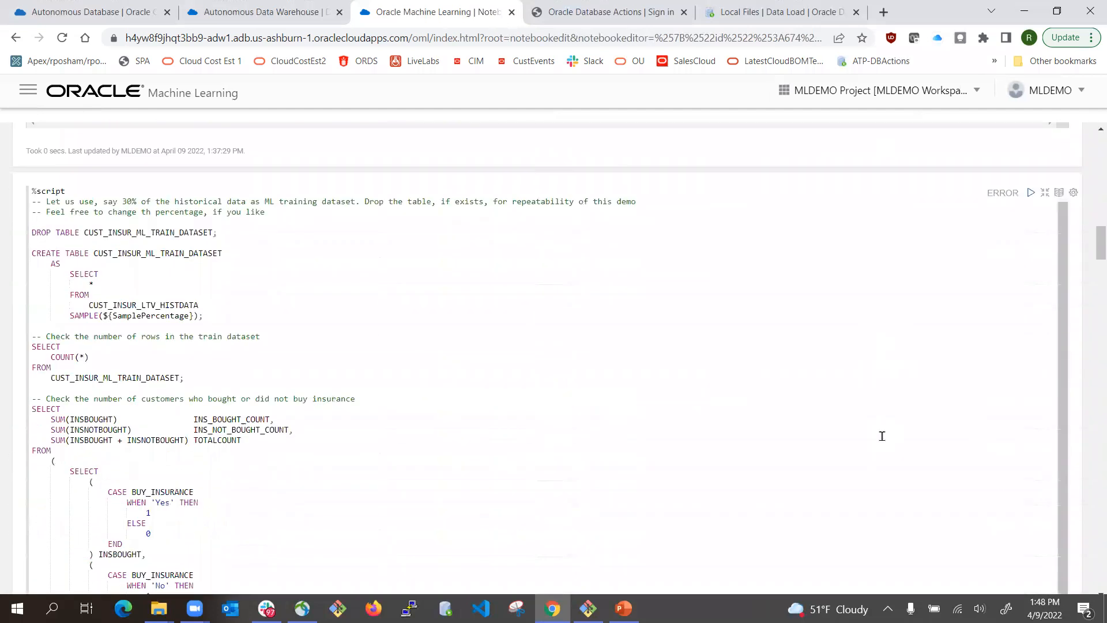
{"action": "scroll", "coordinate": [863, 442], "scroll_direction": "down", "scroll_amount": 3}
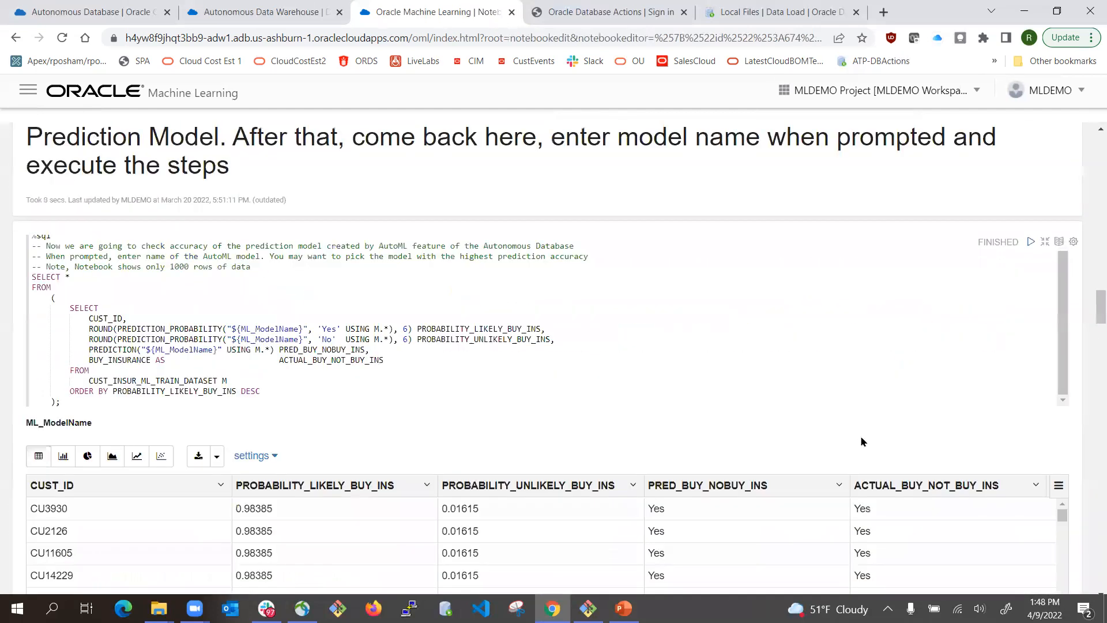
{"action": "scroll", "coordinate": [125, 350], "scroll_direction": "up", "scroll_amount": 3}
{"action": "scroll", "coordinate": [255, 398], "scroll_direction": "down", "scroll_amount": 2}
{"action": "scroll", "coordinate": [214, 427], "scroll_direction": "down", "scroll_amount": 1}
{"action": "scroll", "coordinate": [212, 427], "scroll_direction": "up", "scroll_amount": 1}
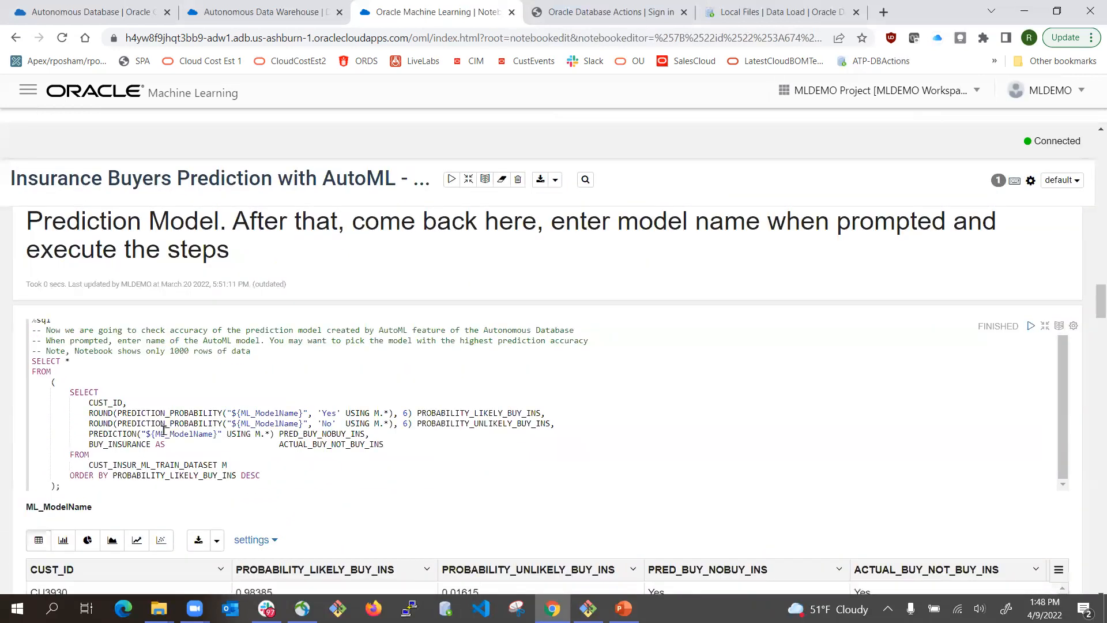
{"action": "scroll", "coordinate": [164, 429], "scroll_direction": "down", "scroll_amount": 2}
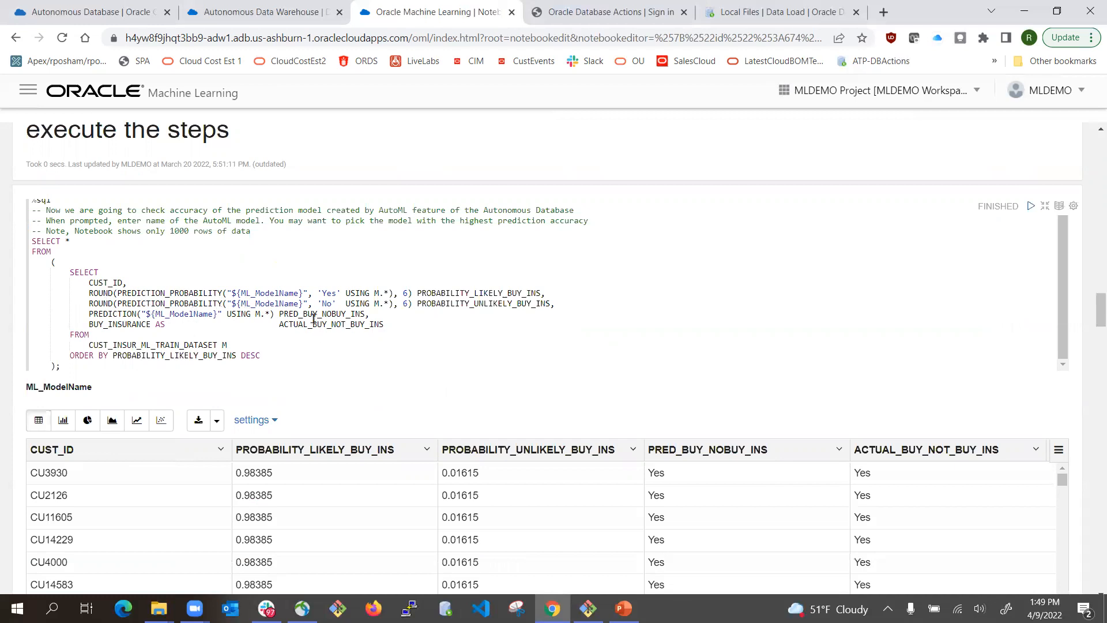
{"action": "left_click", "coordinate": [335, 315]}
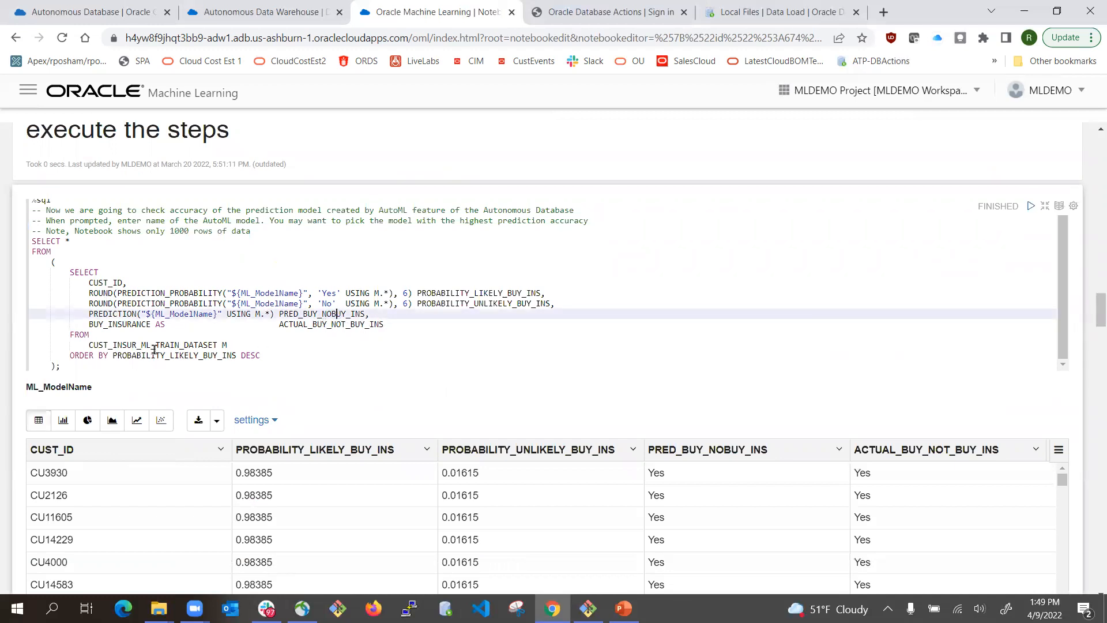
{"action": "double_click", "coordinate": [172, 344]}
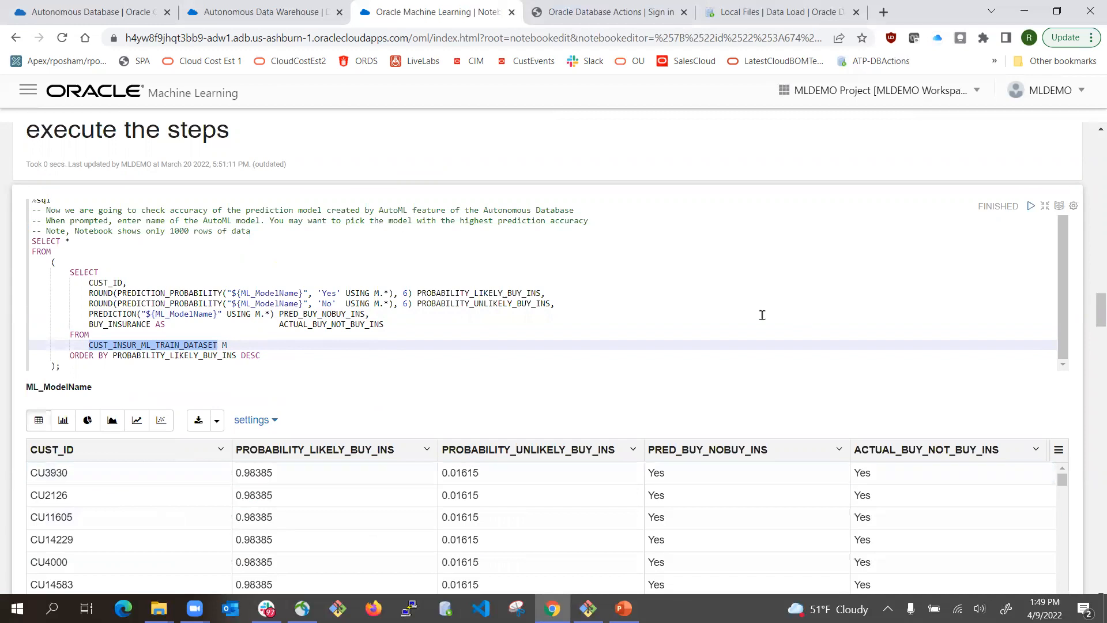
- Run the accuracy paragraph, which returns ORA-40284: model does not exist
{"action": "left_click", "coordinate": [1031, 206]}
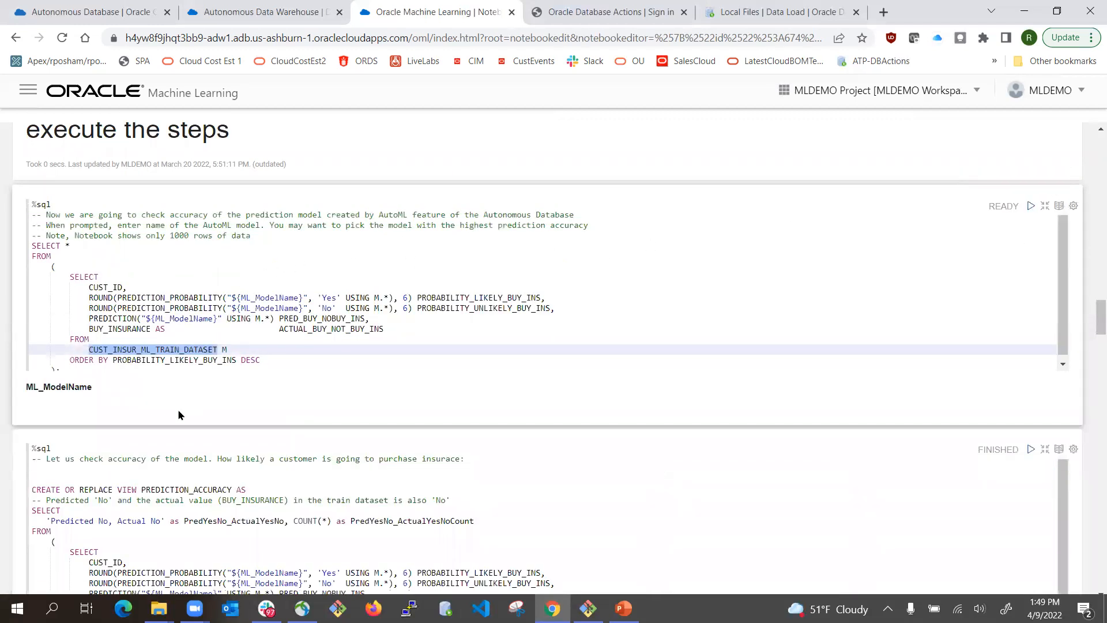
{"action": "scroll", "coordinate": [234, 357], "scroll_direction": "down", "scroll_amount": 1}
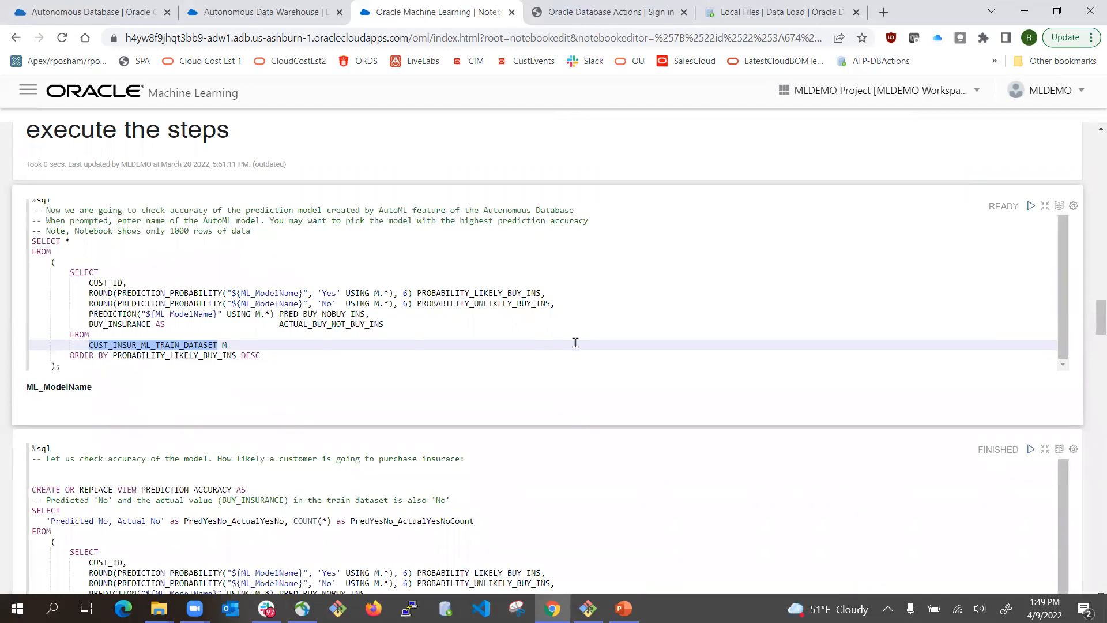
{"action": "scroll", "coordinate": [638, 341], "scroll_direction": "down", "scroll_amount": 5}
{"action": "scroll", "coordinate": [641, 344], "scroll_direction": "up", "scroll_amount": 3}
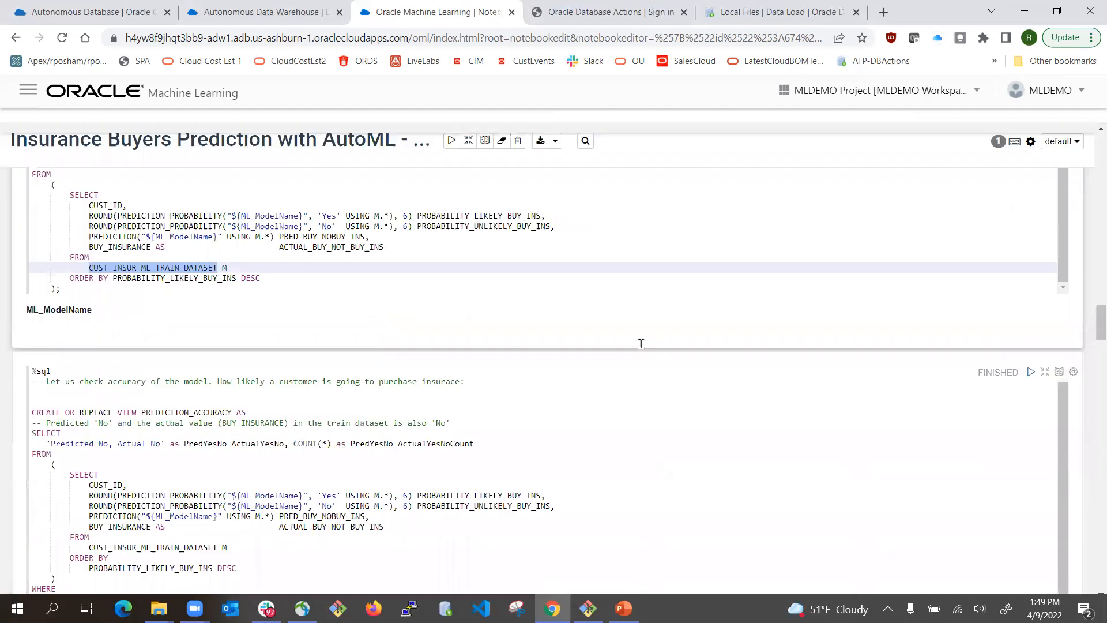
{"action": "scroll", "coordinate": [641, 344], "scroll_direction": "down", "scroll_amount": 7}
{"action": "scroll", "coordinate": [641, 343], "scroll_direction": "down", "scroll_amount": 9}
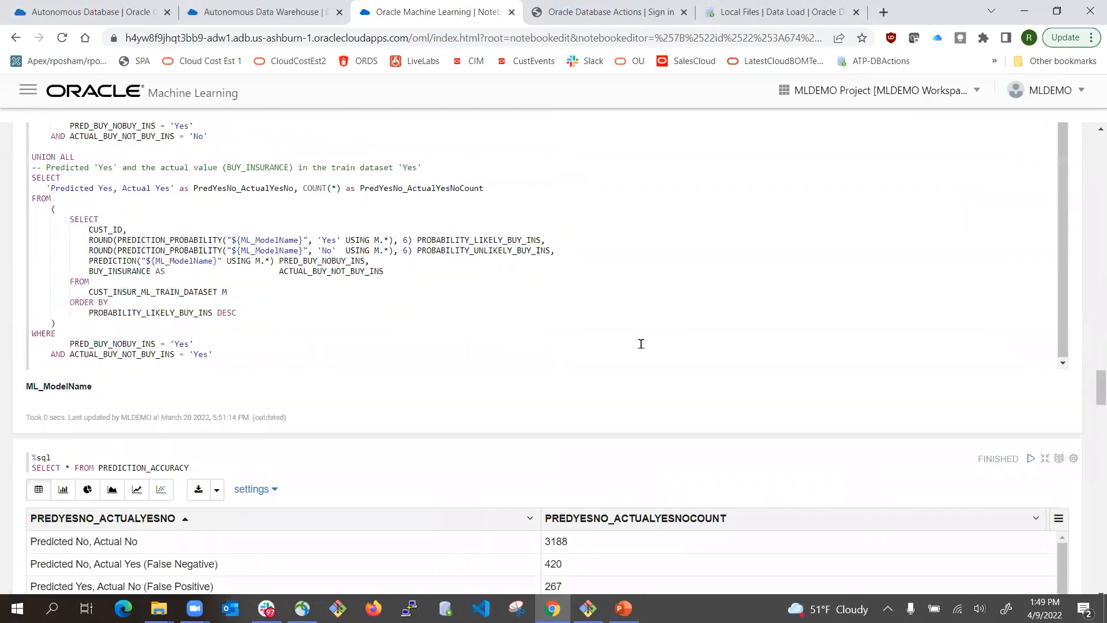
{"action": "scroll", "coordinate": [641, 344], "scroll_direction": "down", "scroll_amount": 2}
{"action": "scroll", "coordinate": [317, 325], "scroll_direction": "up", "scroll_amount": 2}
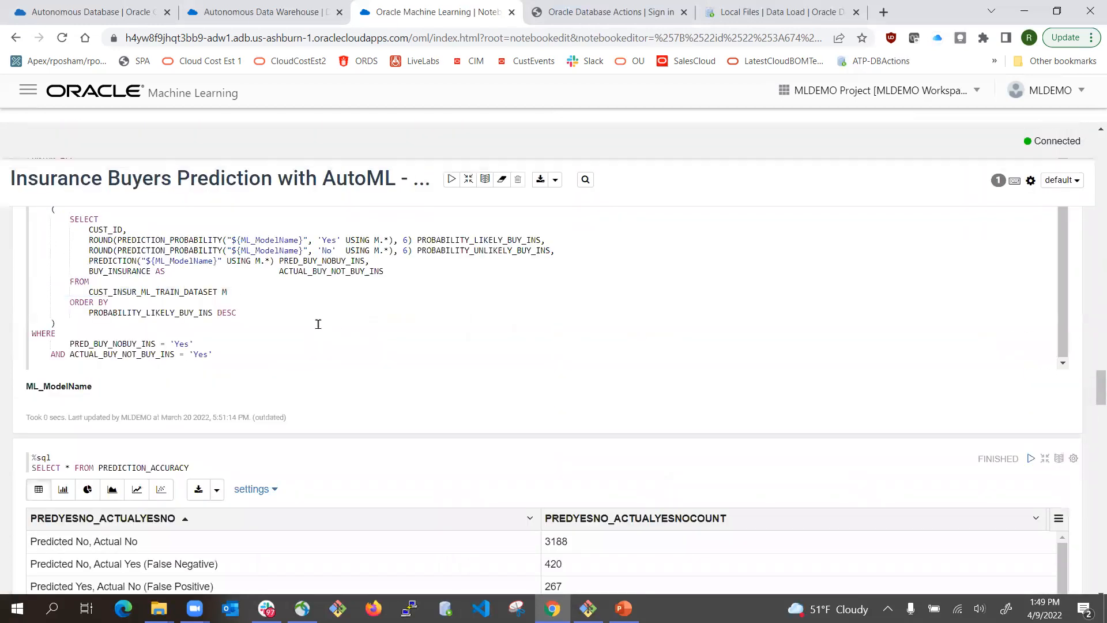
{"action": "scroll", "coordinate": [197, 428], "scroll_direction": "down", "scroll_amount": 1}
{"action": "scroll", "coordinate": [198, 429], "scroll_direction": "up", "scroll_amount": 3}
{"action": "scroll", "coordinate": [198, 428], "scroll_direction": "down", "scroll_amount": 2}
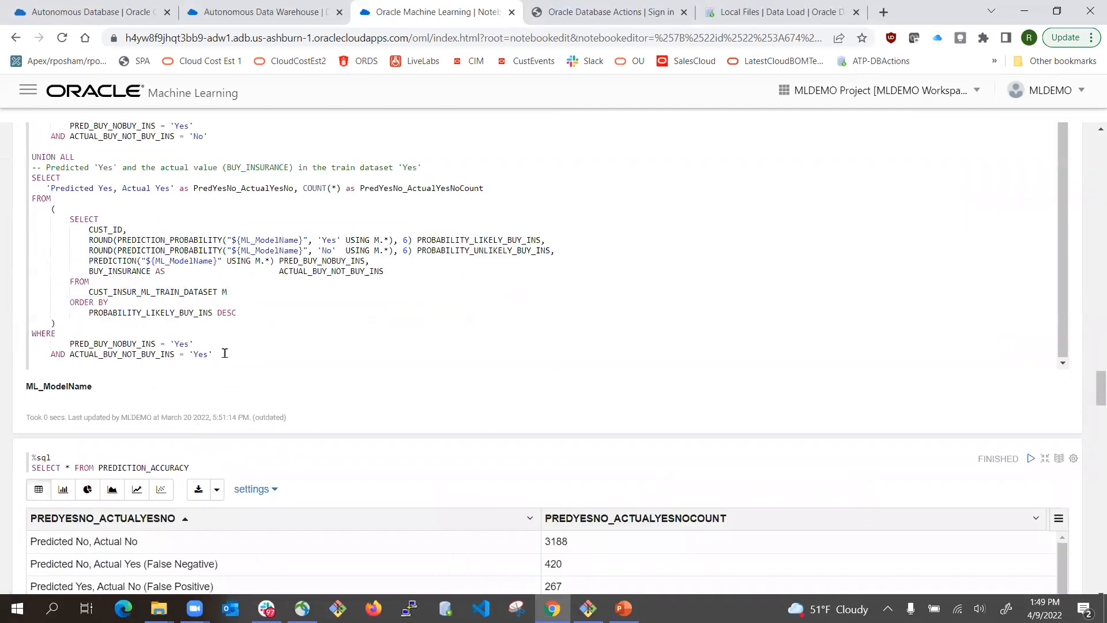
{"action": "scroll", "coordinate": [225, 353], "scroll_direction": "down", "scroll_amount": 2}
{"action": "scroll", "coordinate": [224, 357], "scroll_direction": "down", "scroll_amount": 2}
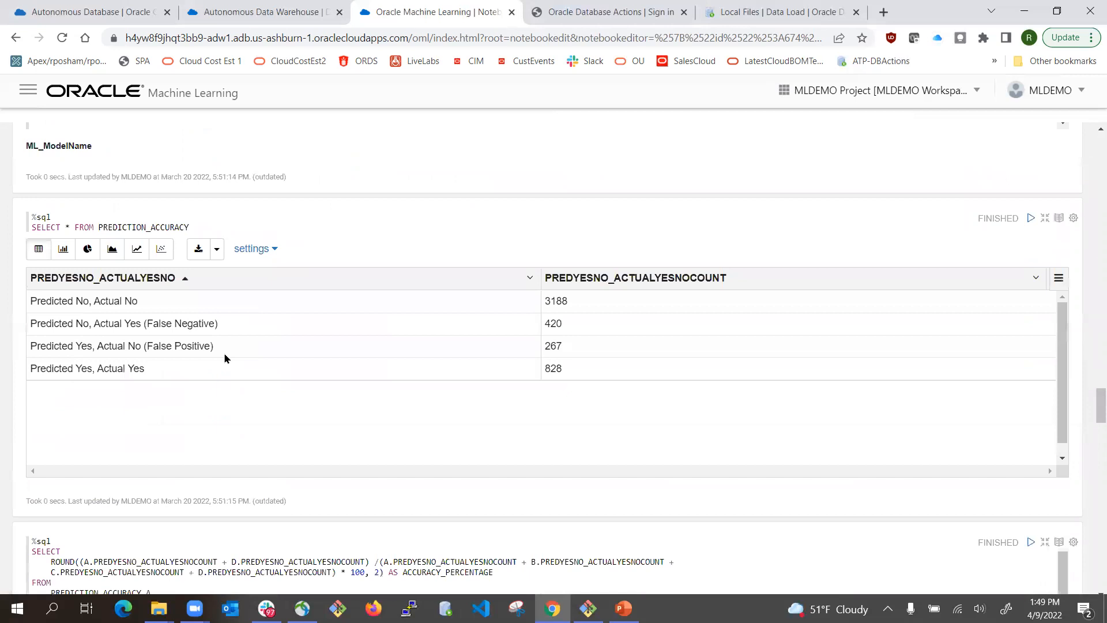
{"action": "scroll", "coordinate": [225, 355], "scroll_direction": "up", "scroll_amount": 9}
{"action": "scroll", "coordinate": [225, 354], "scroll_direction": "up", "scroll_amount": 9}
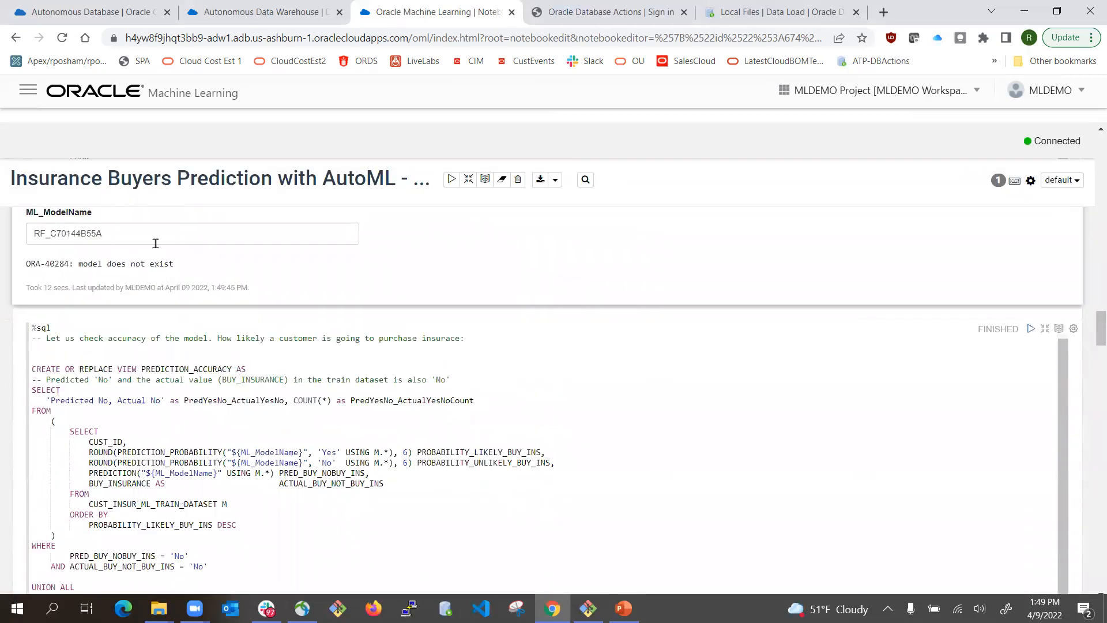
{"action": "scroll", "coordinate": [155, 243], "scroll_direction": "up", "scroll_amount": 4}
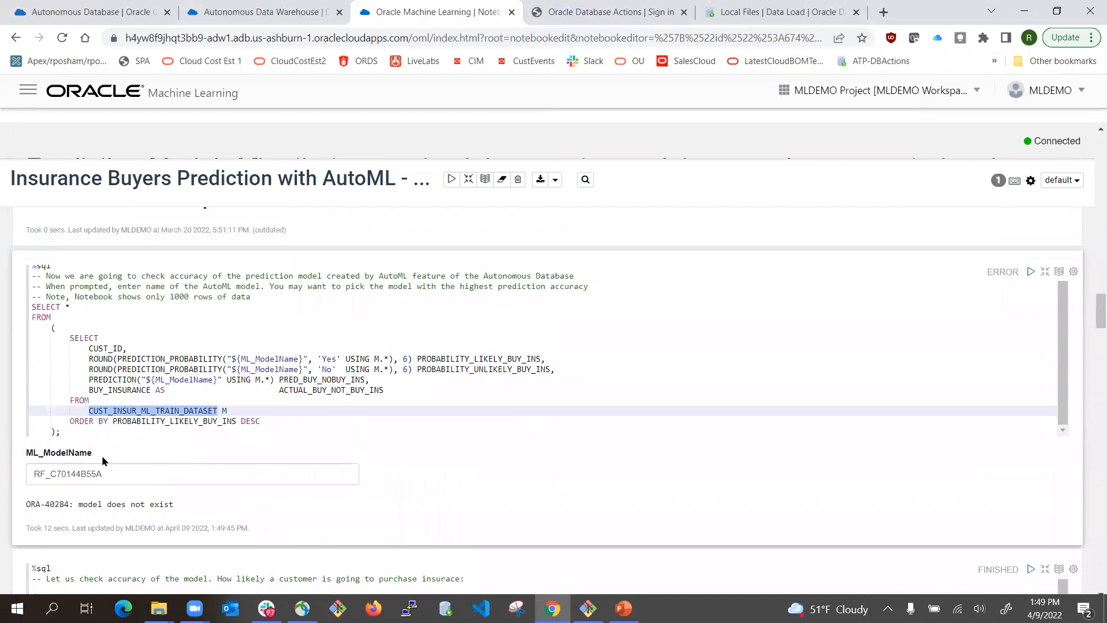
{"action": "left_click_drag", "start_coordinate": [104, 475], "coordinate": [2, 463]}
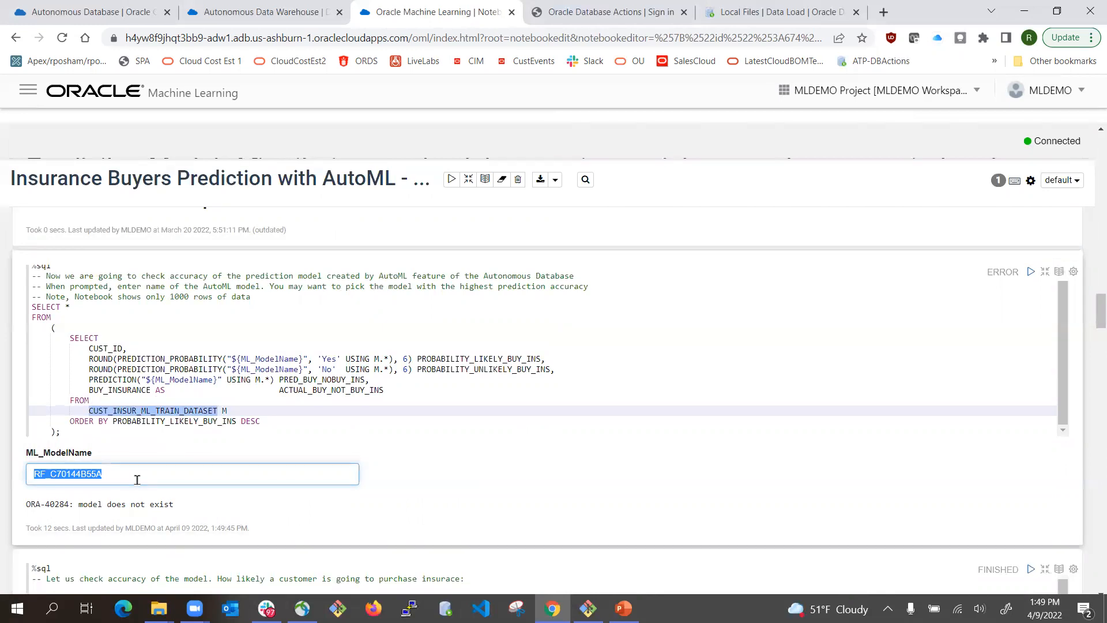
{"action": "key", "text": "ctrl+v"}
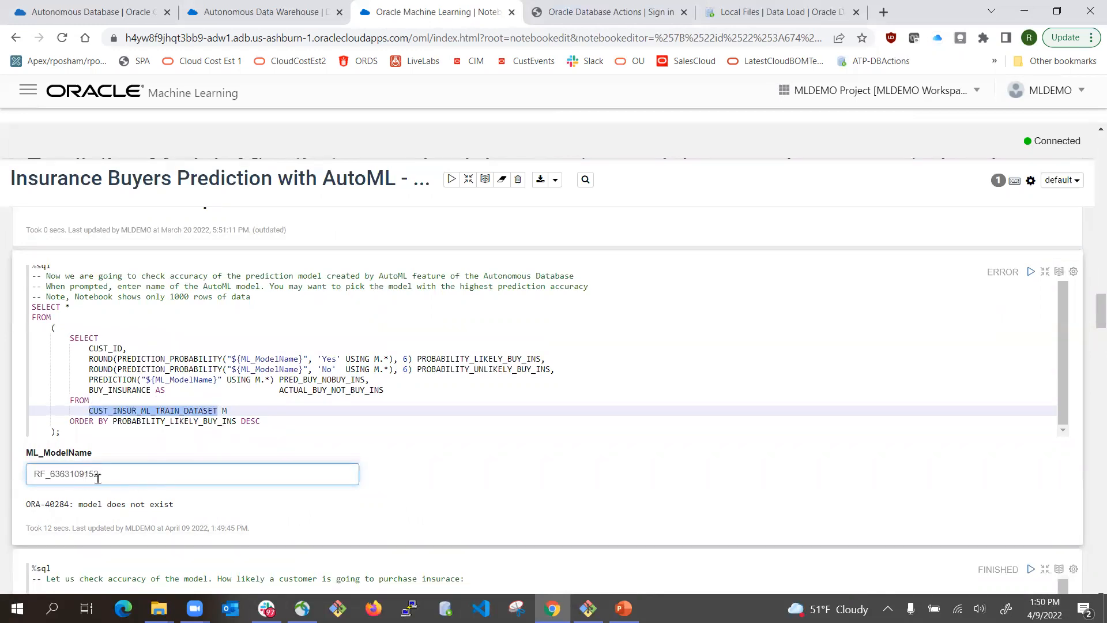
{"action": "scroll", "coordinate": [466, 473], "scroll_direction": "down", "scroll_amount": 4}
{"action": "scroll", "coordinate": [807, 305], "scroll_direction": "up", "scroll_amount": 3}
{"action": "scroll", "coordinate": [1088, 386], "scroll_direction": "up", "scroll_amount": 3}
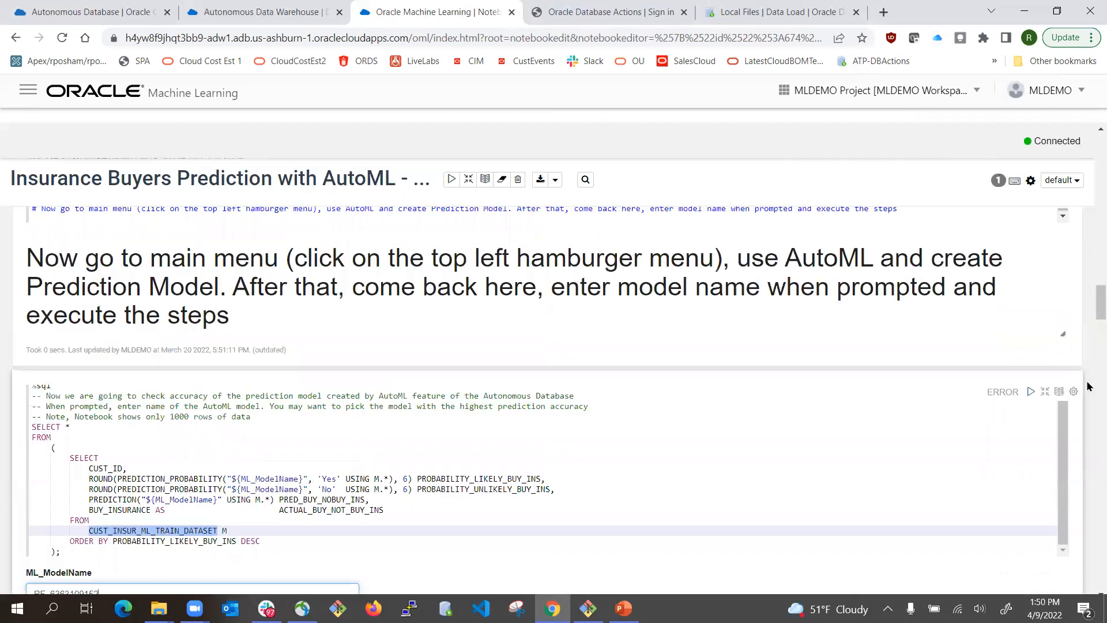
{"action": "left_click", "coordinate": [1030, 392]}
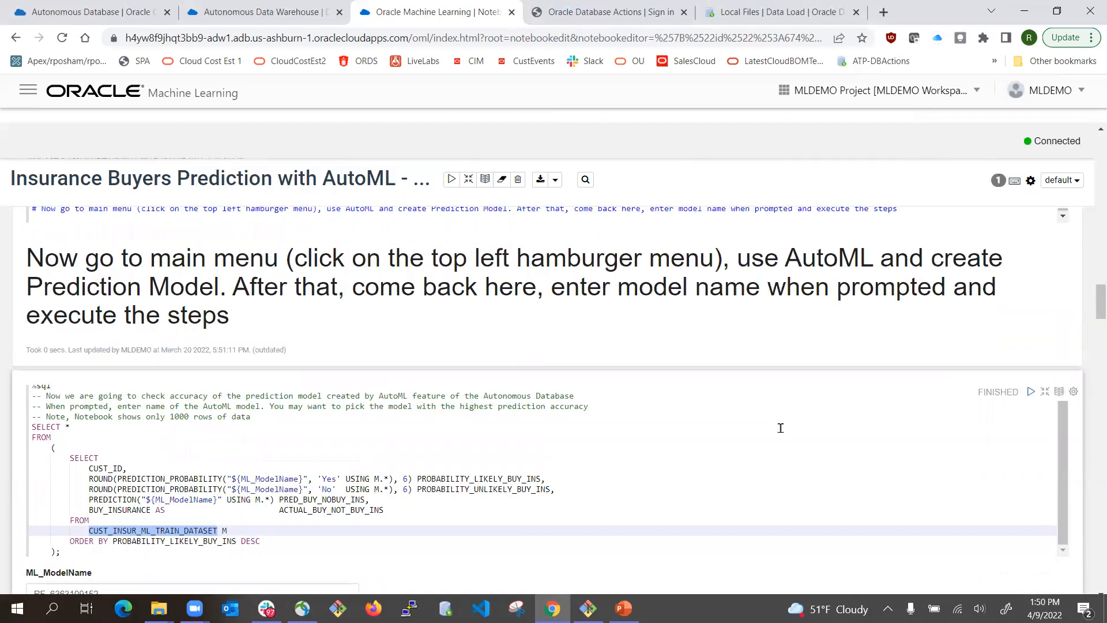
{"action": "scroll", "coordinate": [740, 427], "scroll_direction": "down", "scroll_amount": 4}
{"action": "scroll", "coordinate": [176, 453], "scroll_direction": "down", "scroll_amount": 3}
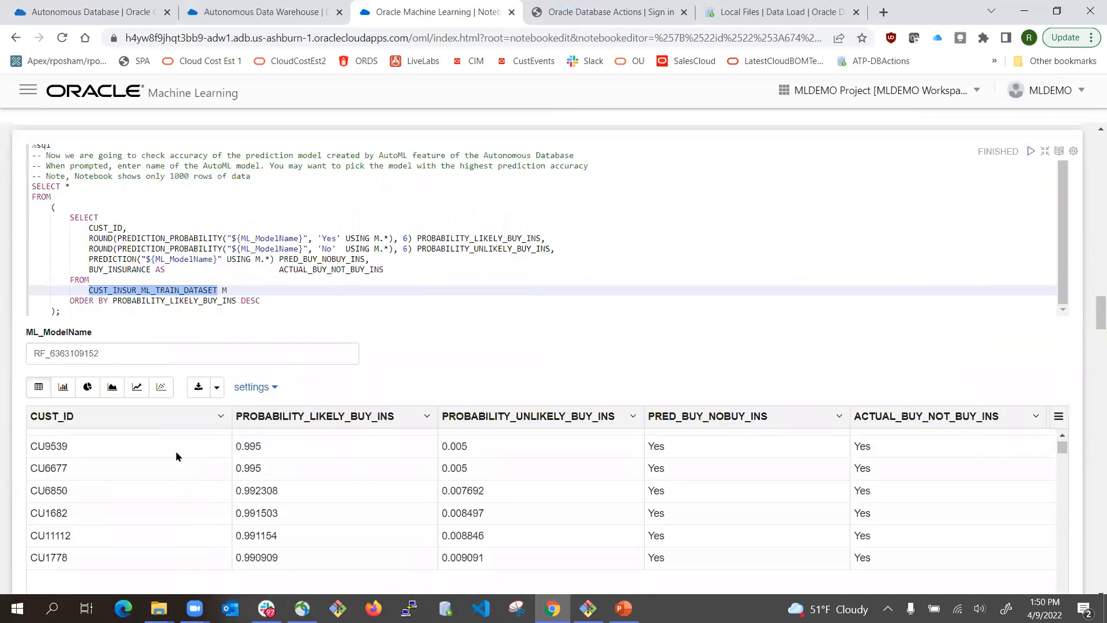
{"action": "scroll", "coordinate": [62, 447], "scroll_direction": "up", "scroll_amount": 5}
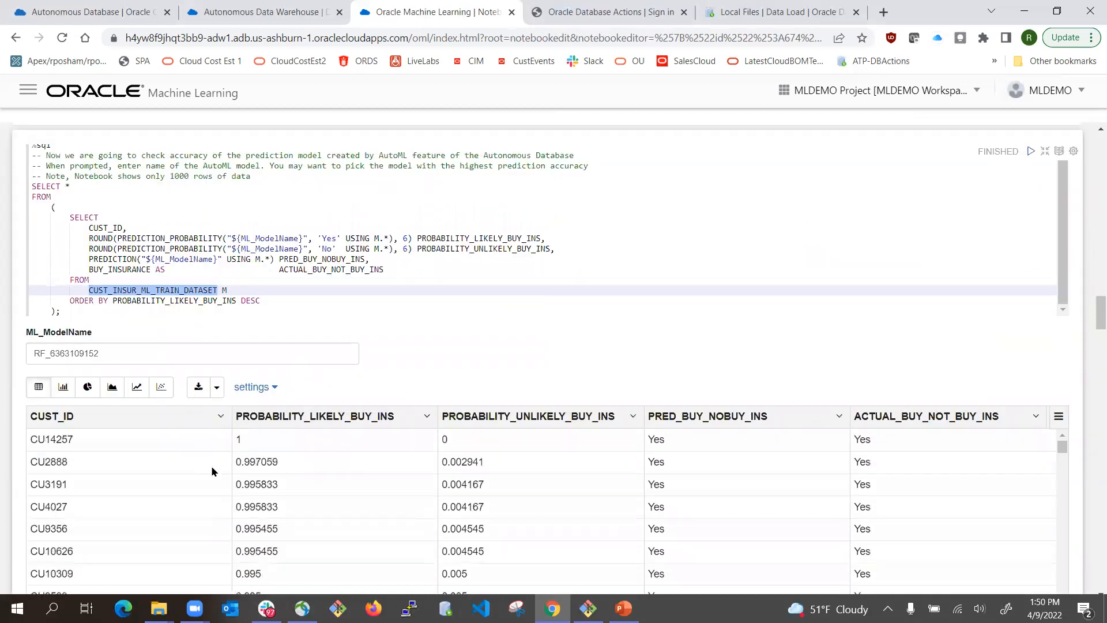
{"action": "scroll", "coordinate": [749, 398], "scroll_direction": "down", "scroll_amount": 3}
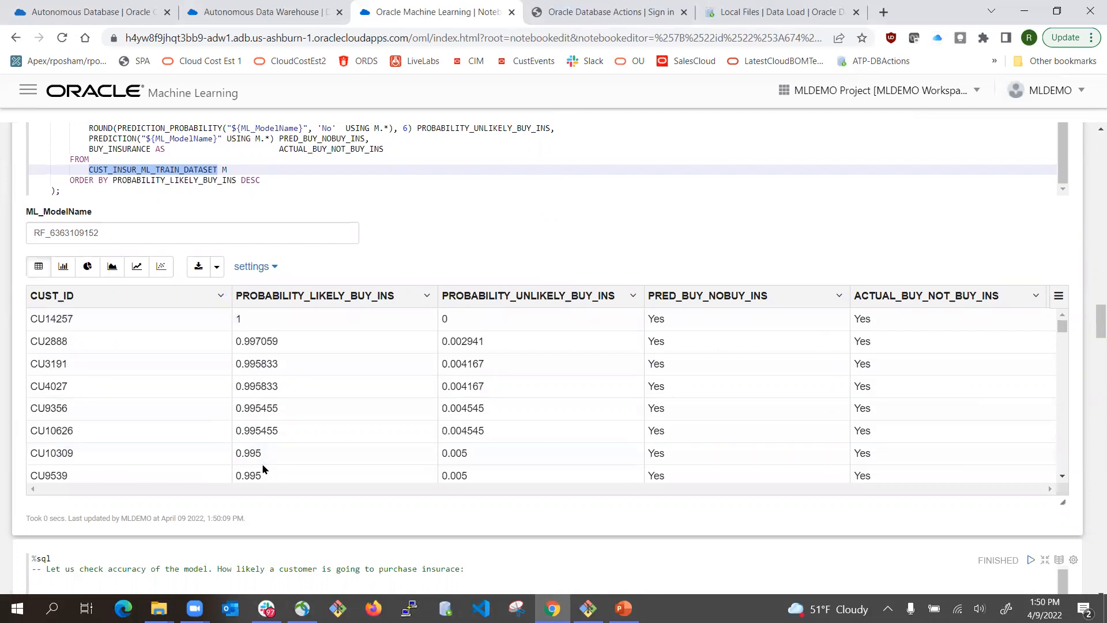
{"action": "scroll", "coordinate": [280, 426], "scroll_direction": "down", "scroll_amount": 5}
{"action": "scroll", "coordinate": [282, 417], "scroll_direction": "down", "scroll_amount": 5}
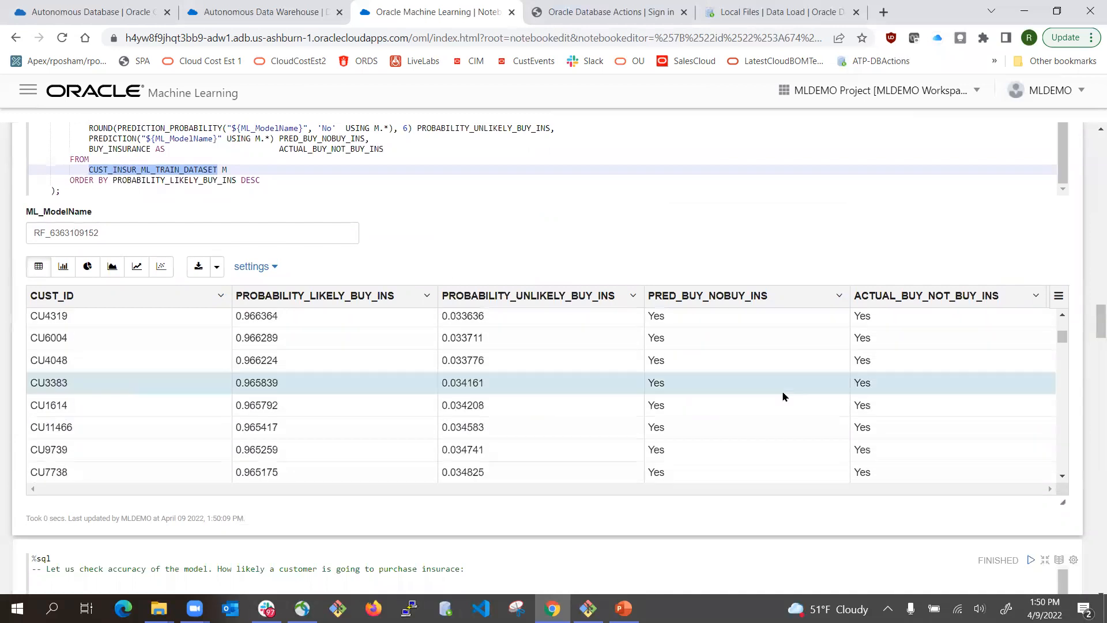
{"action": "scroll", "coordinate": [747, 392], "scroll_direction": "down", "scroll_amount": 4}
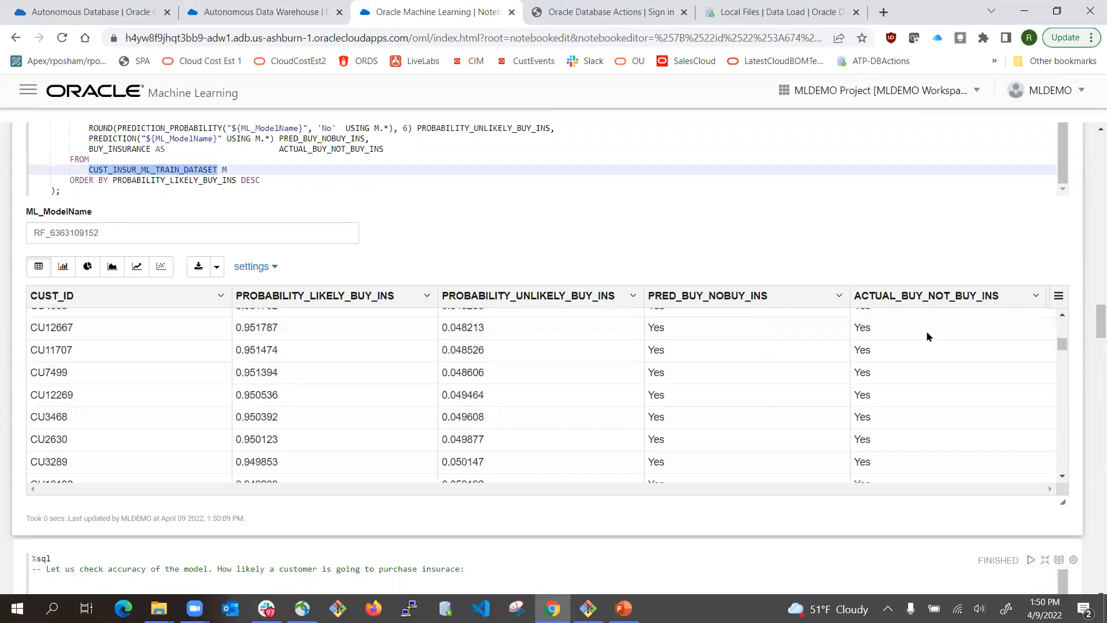
{"action": "scroll", "coordinate": [915, 381], "scroll_direction": "down", "scroll_amount": 5}
{"action": "scroll", "coordinate": [915, 381], "scroll_direction": "down", "scroll_amount": 6}
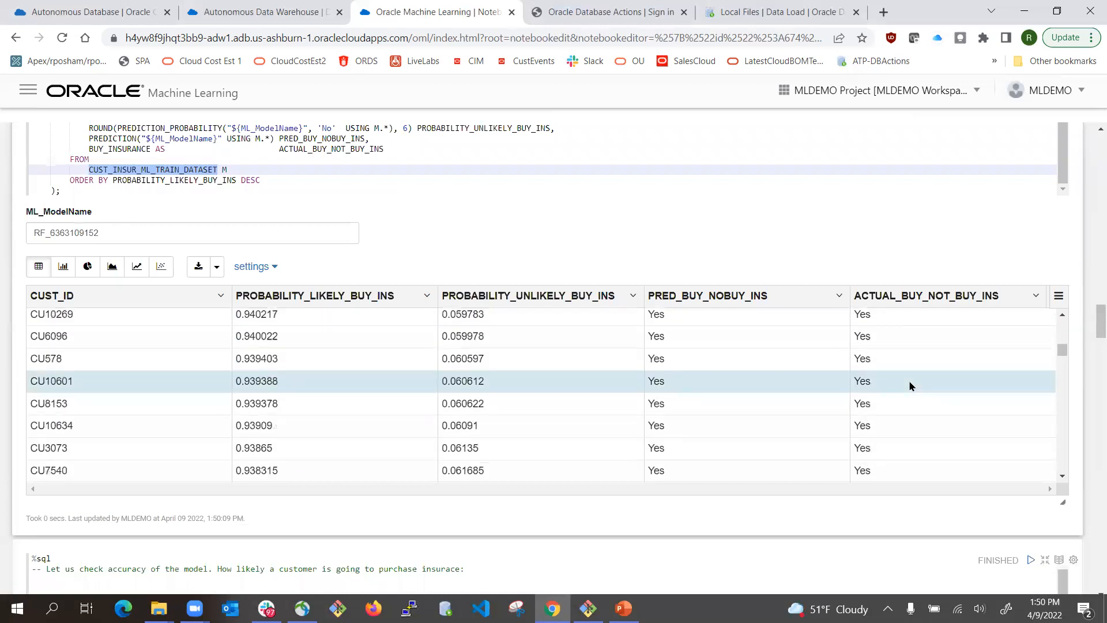
{"action": "scroll", "coordinate": [907, 391], "scroll_direction": "down", "scroll_amount": 8}
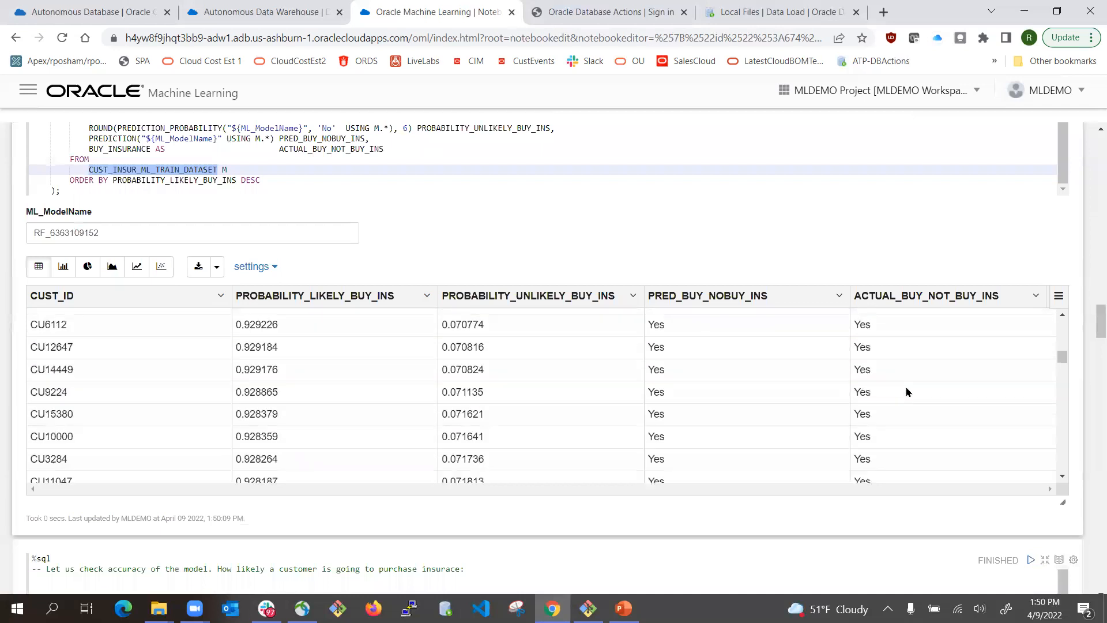
{"action": "scroll", "coordinate": [905, 391], "scroll_direction": "down", "scroll_amount": 10}
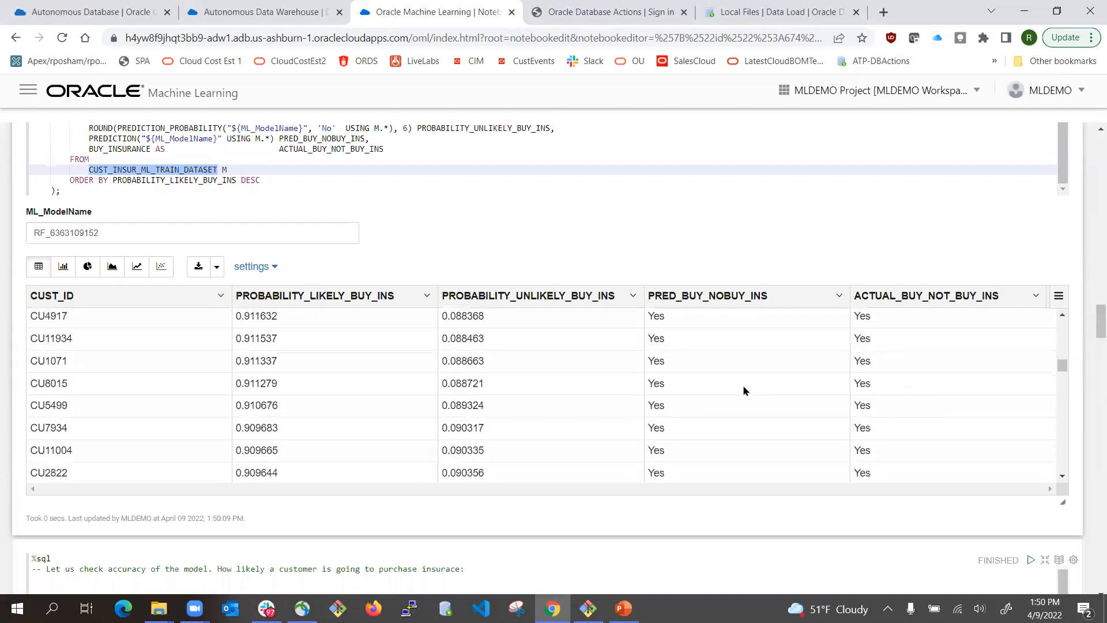
{"action": "scroll", "coordinate": [715, 387], "scroll_direction": "down", "scroll_amount": 10}
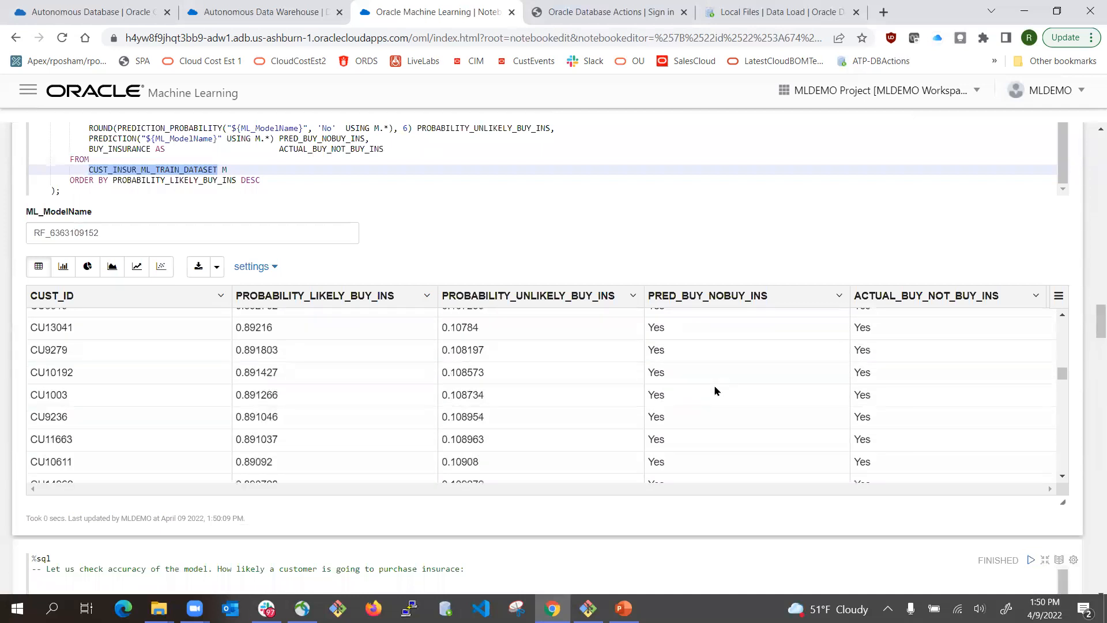
{"action": "scroll", "coordinate": [862, 405], "scroll_direction": "down", "scroll_amount": 5}
{"action": "scroll", "coordinate": [868, 409], "scroll_direction": "up", "scroll_amount": 2}
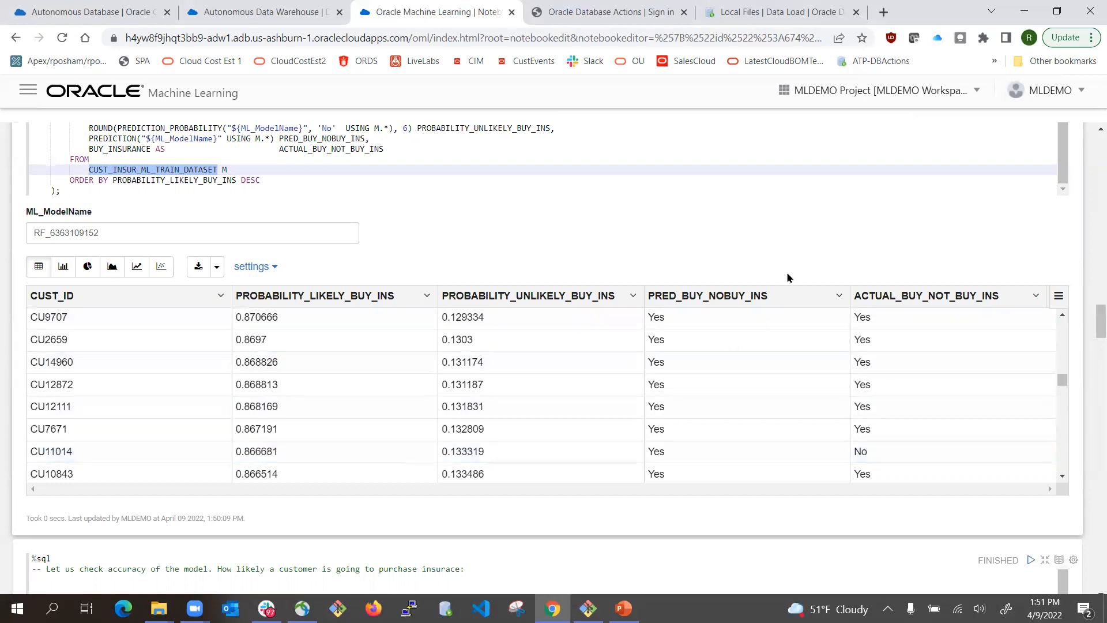
{"action": "scroll", "coordinate": [1032, 363], "scroll_direction": "down", "scroll_amount": 5}
{"action": "scroll", "coordinate": [1095, 462], "scroll_direction": "down", "scroll_amount": 6}
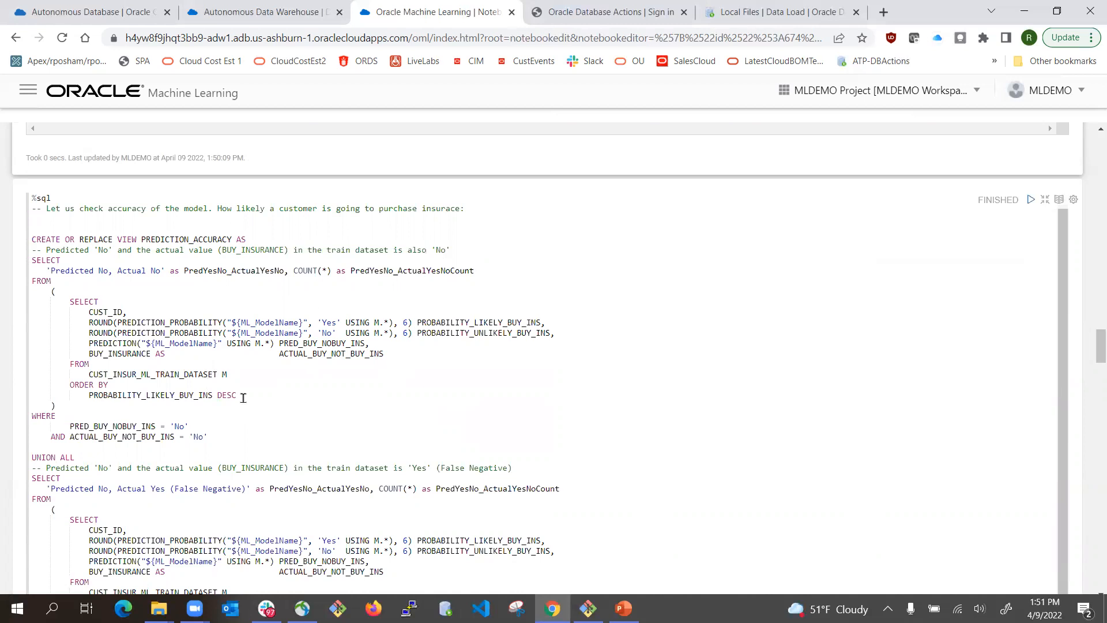
- Run the PREDICTION_ACCURACY view paragraph
{"action": "scroll", "coordinate": [278, 369], "scroll_direction": "down", "scroll_amount": 3}
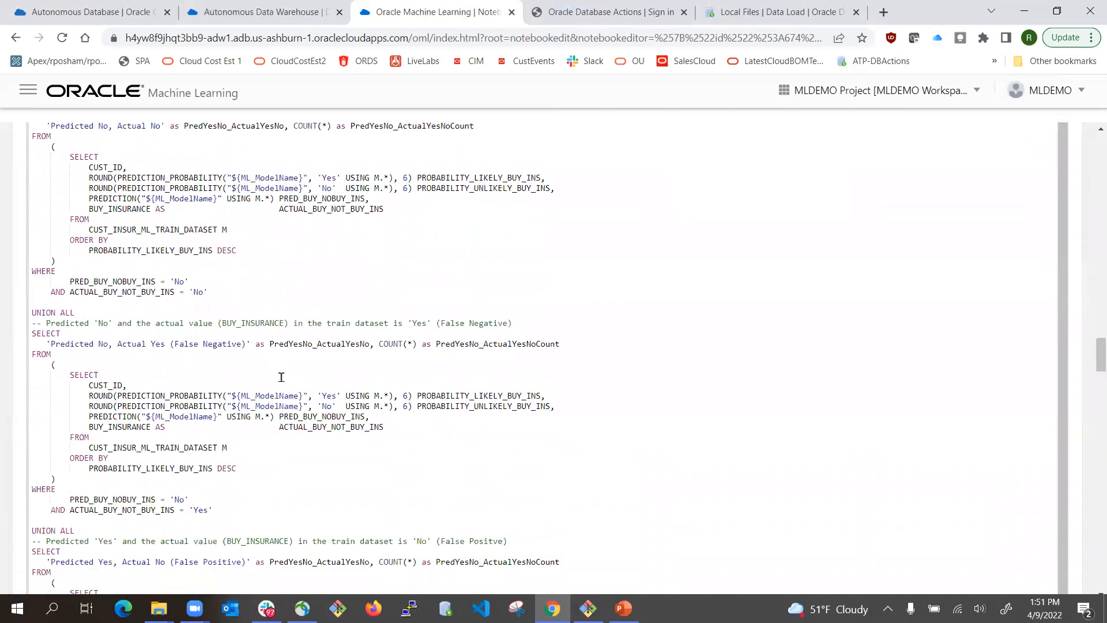
{"action": "scroll", "coordinate": [278, 375], "scroll_direction": "down", "scroll_amount": 6}
{"action": "scroll", "coordinate": [274, 372], "scroll_direction": "down", "scroll_amount": 4}
{"action": "scroll", "coordinate": [273, 371], "scroll_direction": "up", "scroll_amount": 9}
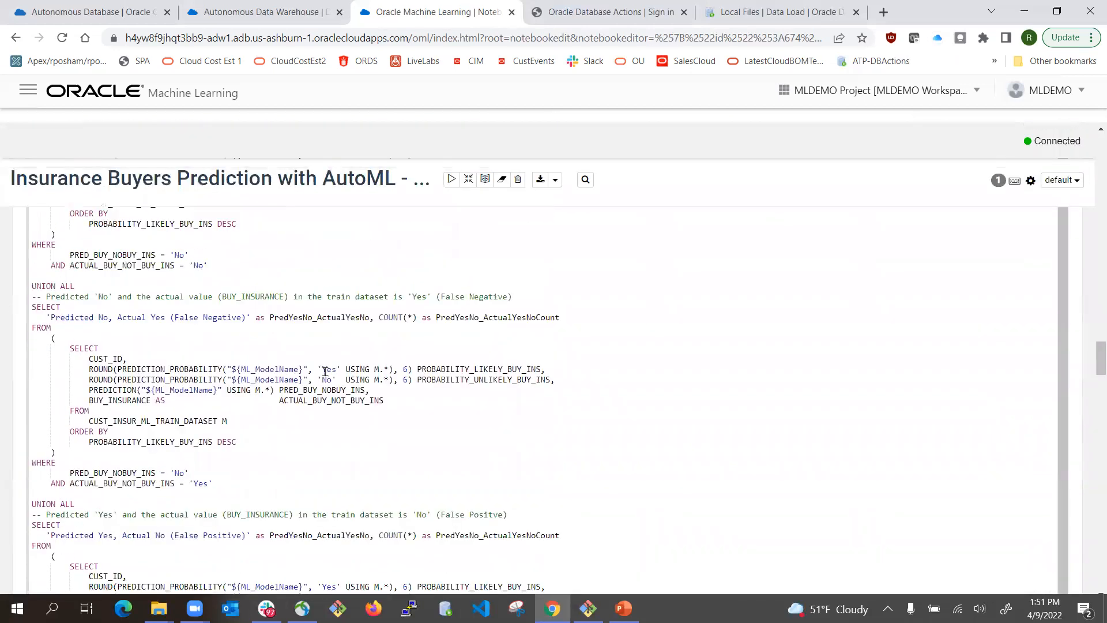
{"action": "scroll", "coordinate": [369, 375], "scroll_direction": "up", "scroll_amount": 5}
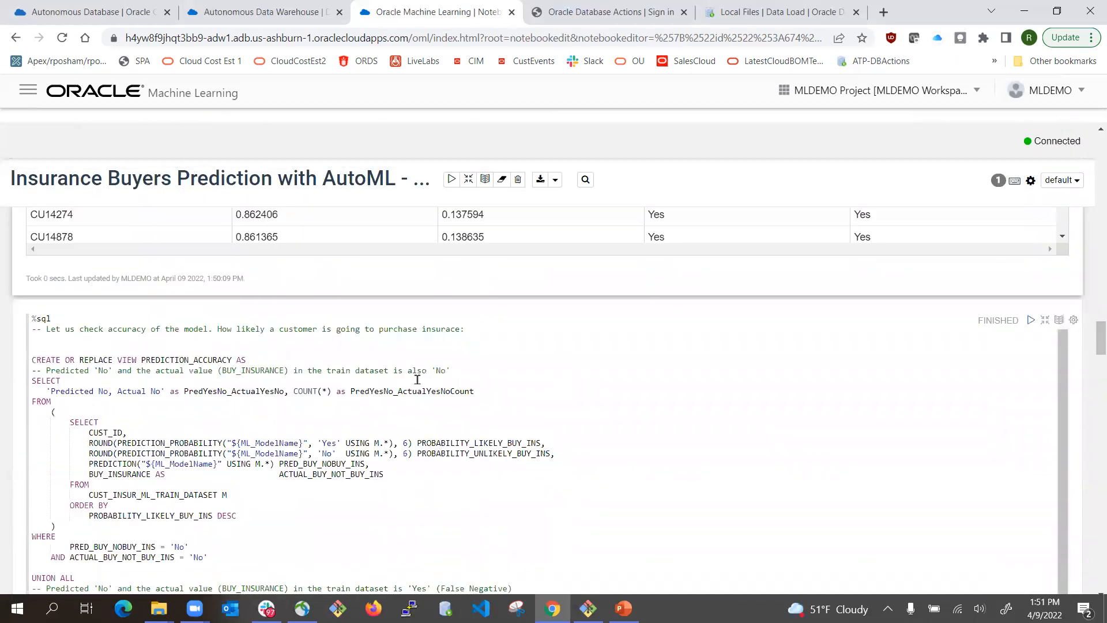
{"action": "left_click", "coordinate": [1031, 320]}
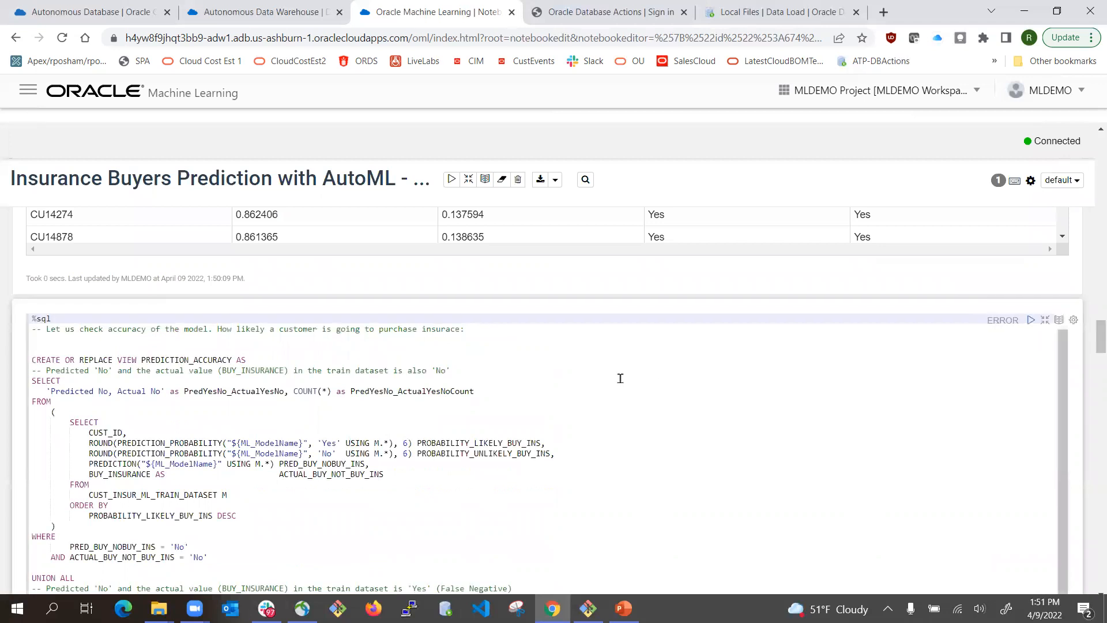
{"action": "scroll", "coordinate": [422, 357], "scroll_direction": "down", "scroll_amount": 7}
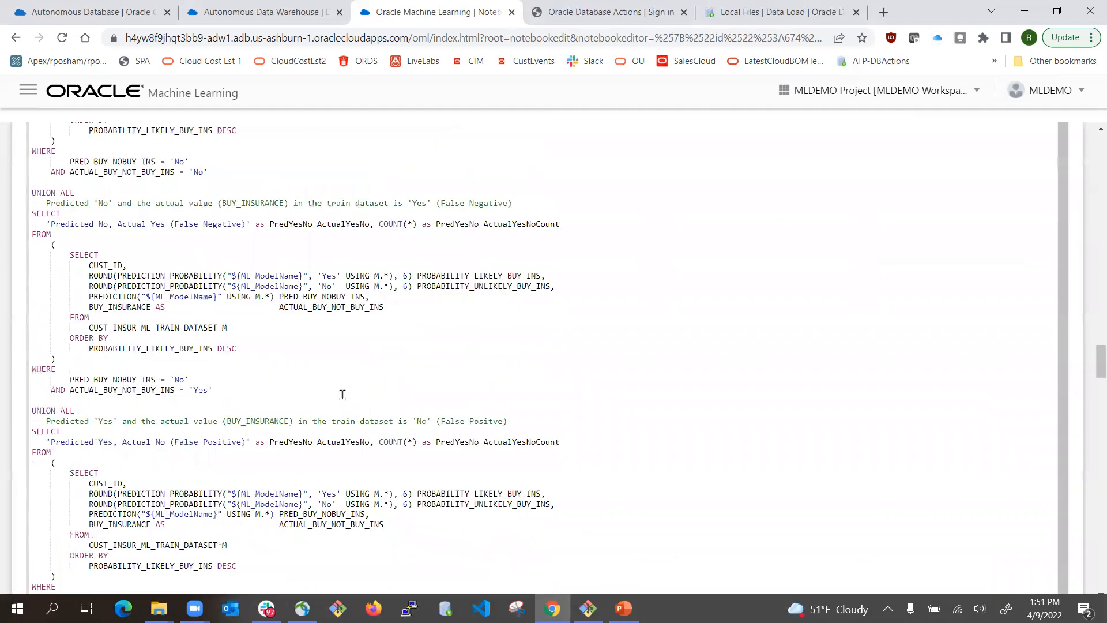
{"action": "scroll", "coordinate": [342, 394], "scroll_direction": "down", "scroll_amount": 10}
- Check the ML_ModelName value and rerun, giving counts 3188, 420, 267 and 828
{"action": "left_click", "coordinate": [26, 275]}
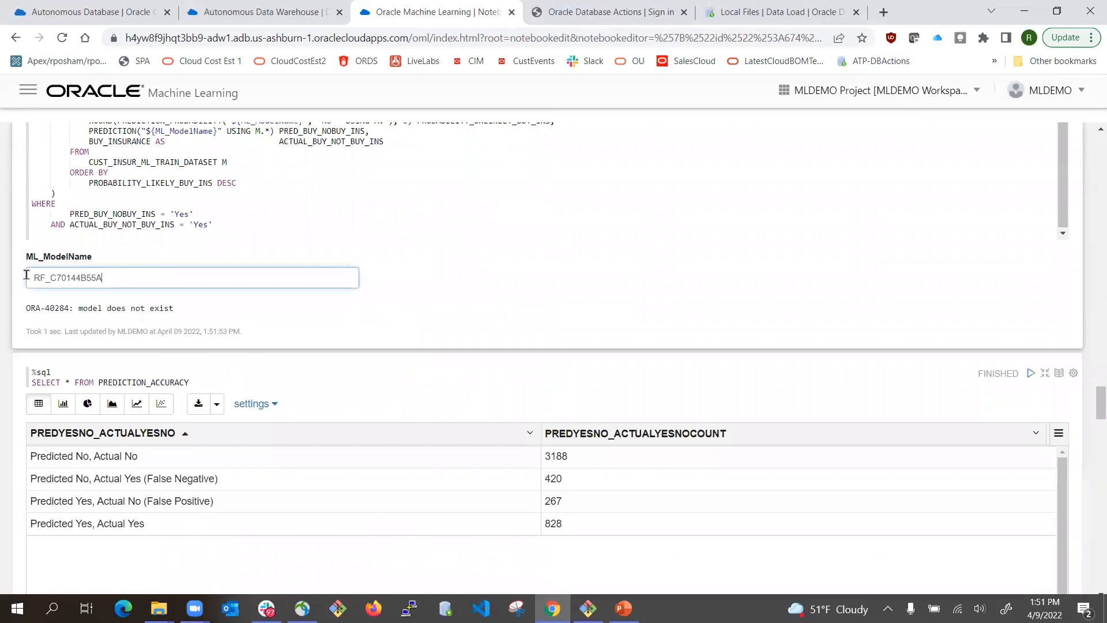
{"action": "left_click_drag", "start_coordinate": [26, 275], "coordinate": [2, 279]}
{"action": "left_click", "coordinate": [3, 279]}
{"action": "scroll", "coordinate": [609, 246], "scroll_direction": "up", "scroll_amount": 10}
{"action": "scroll", "coordinate": [872, 312], "scroll_direction": "up", "scroll_amount": 4}
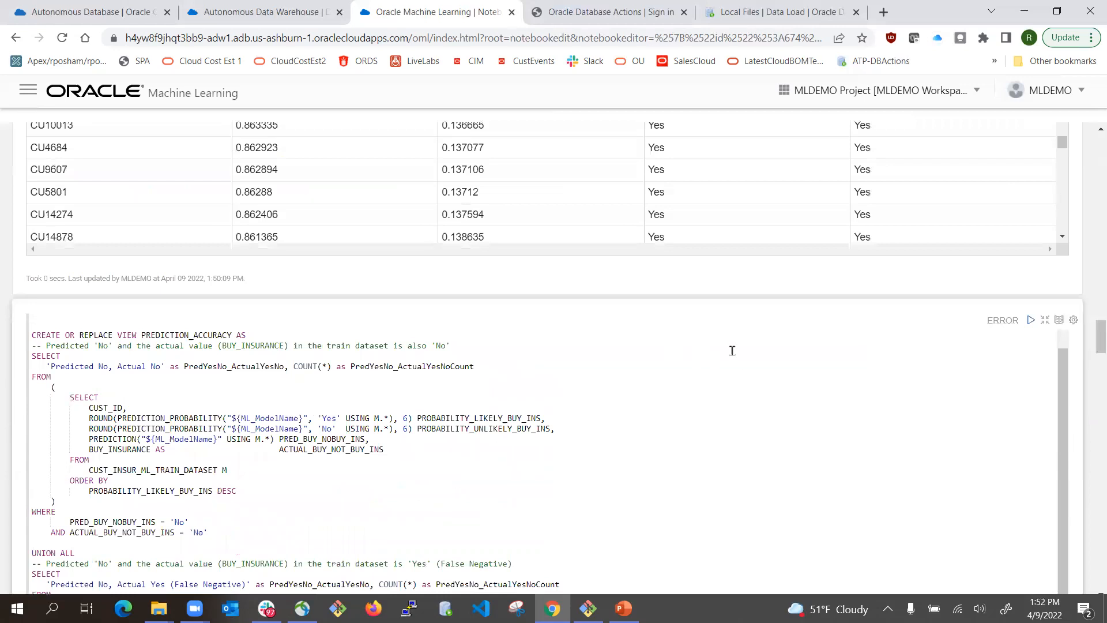
{"action": "left_click", "coordinate": [1031, 322]}
{"action": "scroll", "coordinate": [682, 364], "scroll_direction": "down", "scroll_amount": 12}
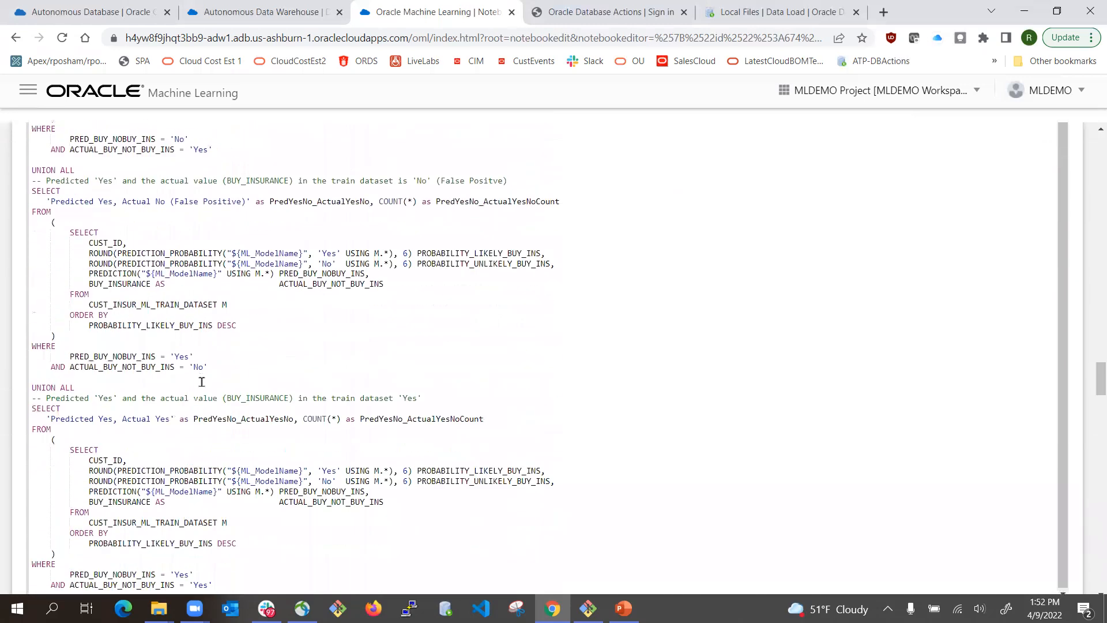
{"action": "scroll", "coordinate": [204, 385], "scroll_direction": "down", "scroll_amount": 4}
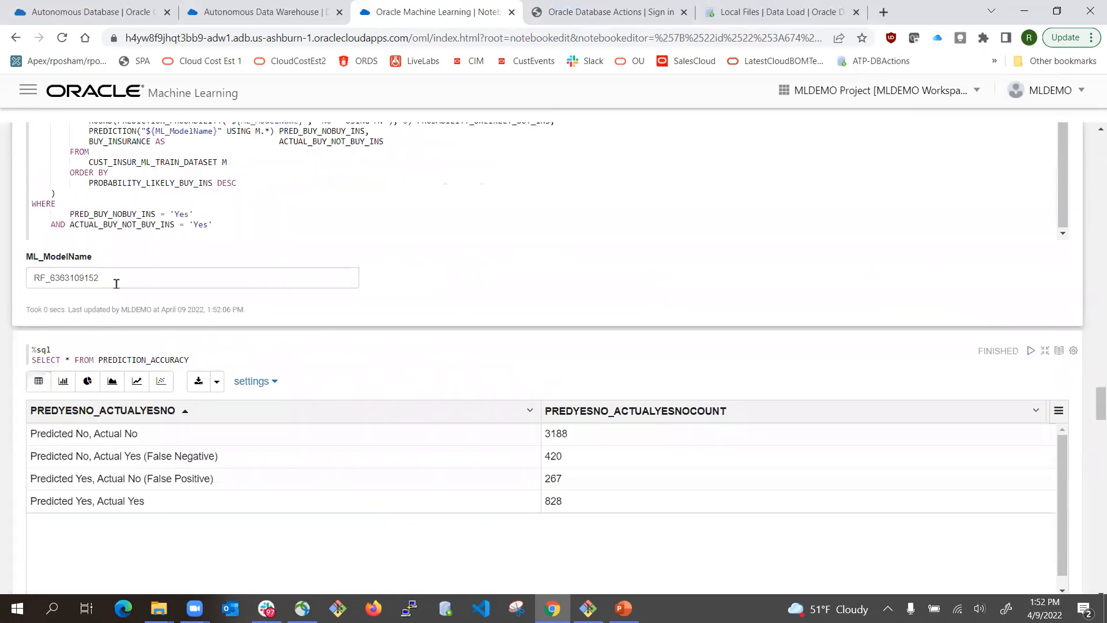
{"action": "scroll", "coordinate": [213, 461], "scroll_direction": "down", "scroll_amount": 1}
{"action": "scroll", "coordinate": [280, 468], "scroll_direction": "up", "scroll_amount": 1}
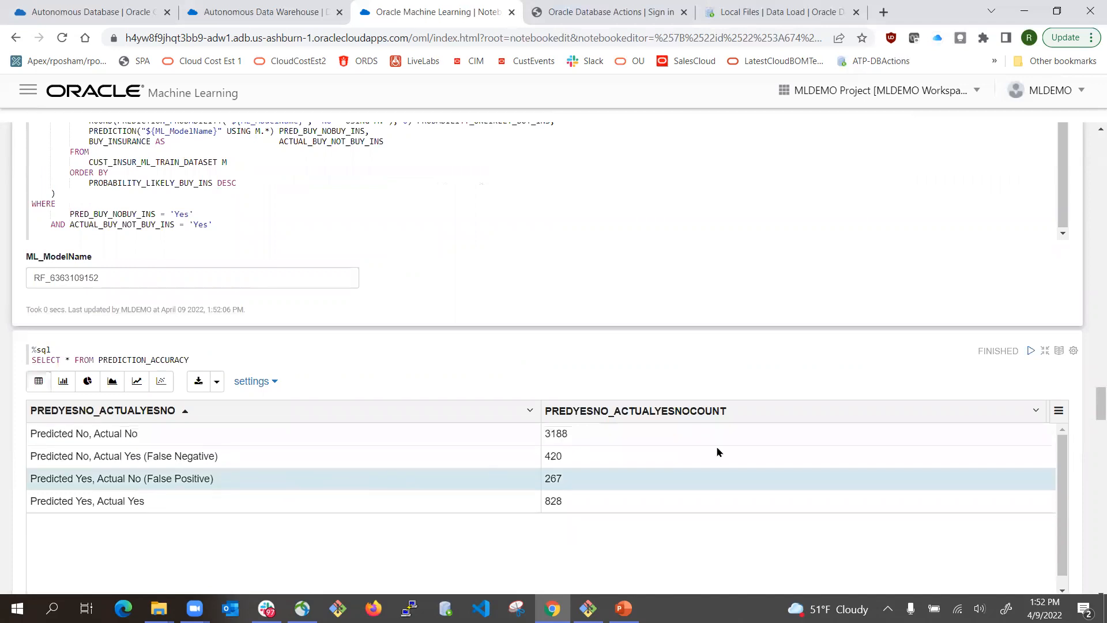
{"action": "scroll", "coordinate": [1094, 406], "scroll_direction": "down", "scroll_amount": 3}
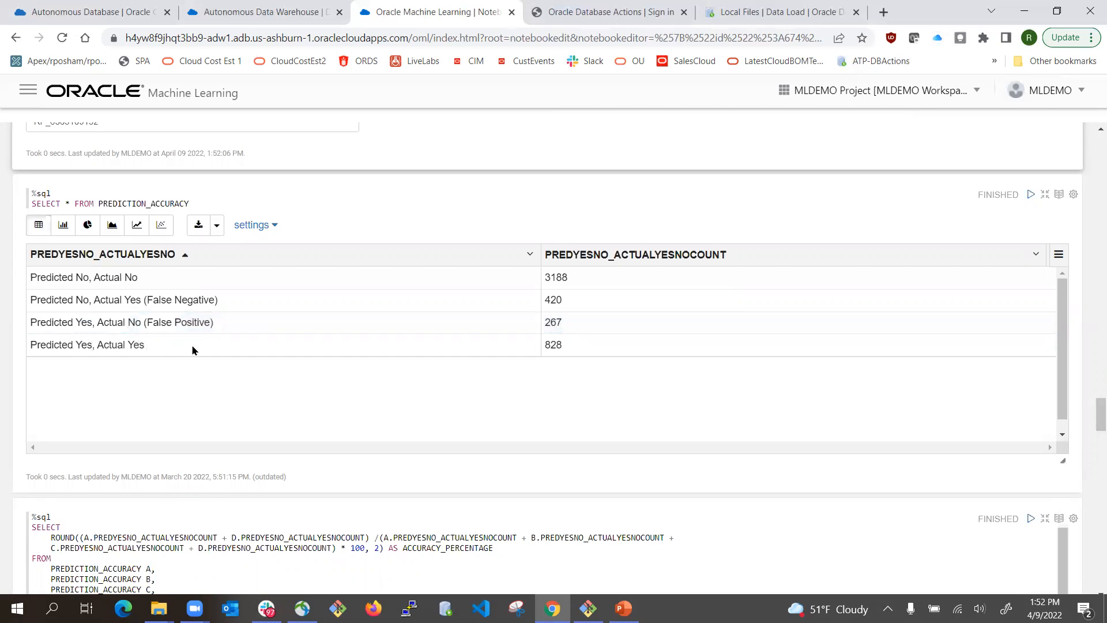
{"action": "left_click", "coordinate": [555, 347]}
{"action": "left_click", "coordinate": [563, 279]}
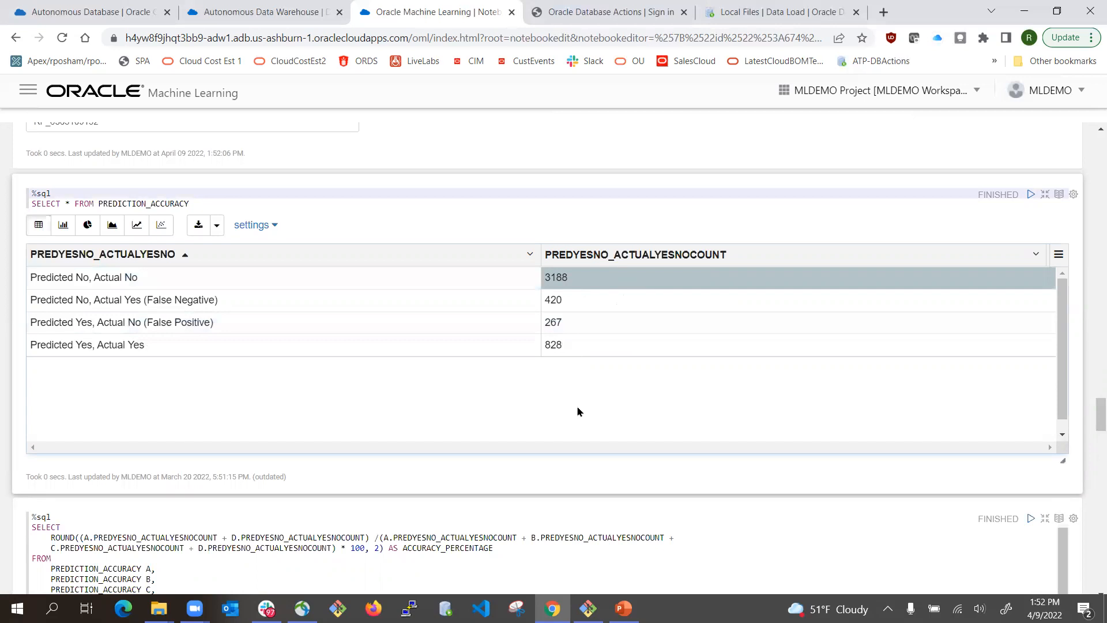
- Rerun the ACCURACY_PERCENTAGE query so it reports 89.41 percent instead of 85.39
{"action": "scroll", "coordinate": [578, 410], "scroll_direction": "up", "scroll_amount": 2}
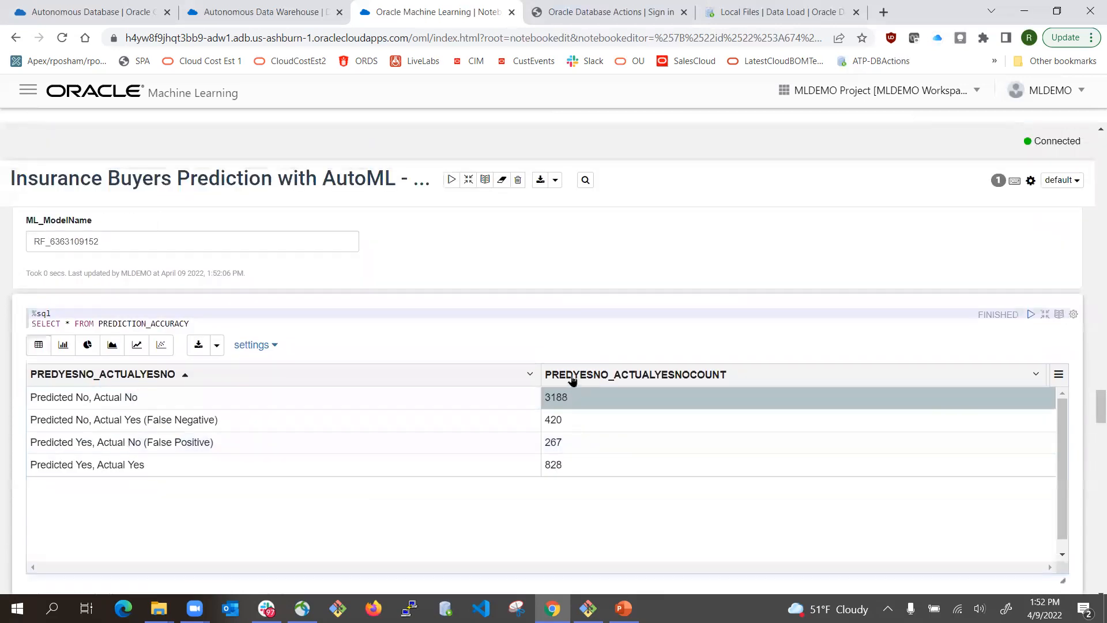
{"action": "scroll", "coordinate": [849, 358], "scroll_direction": "down", "scroll_amount": 2}
{"action": "scroll", "coordinate": [848, 358], "scroll_direction": "down", "scroll_amount": 2}
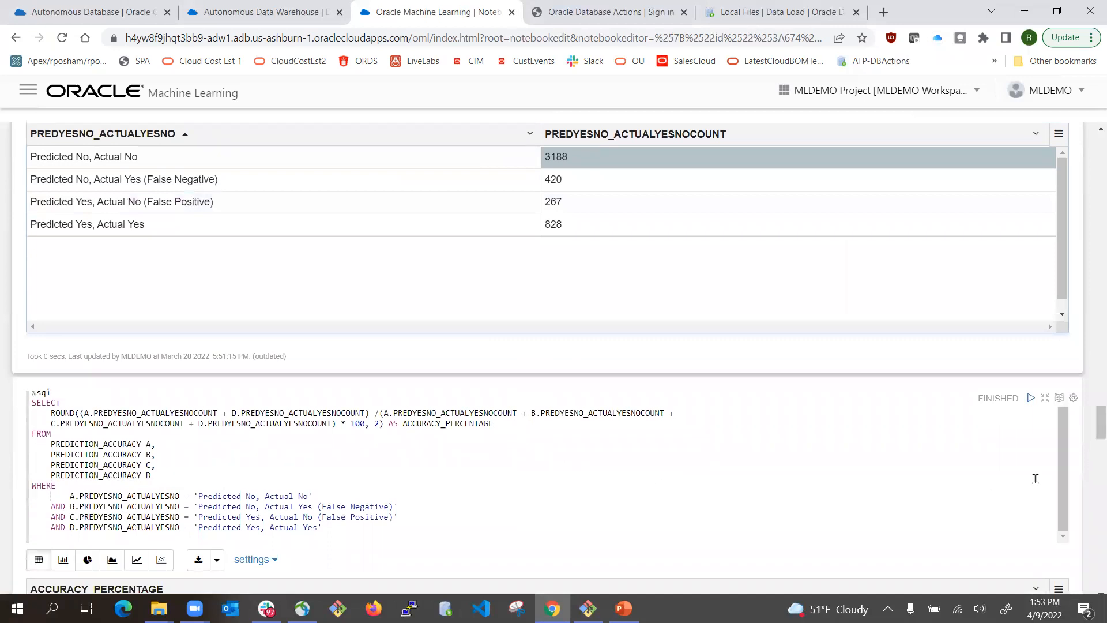
{"action": "scroll", "coordinate": [1038, 477], "scroll_direction": "down", "scroll_amount": 4}
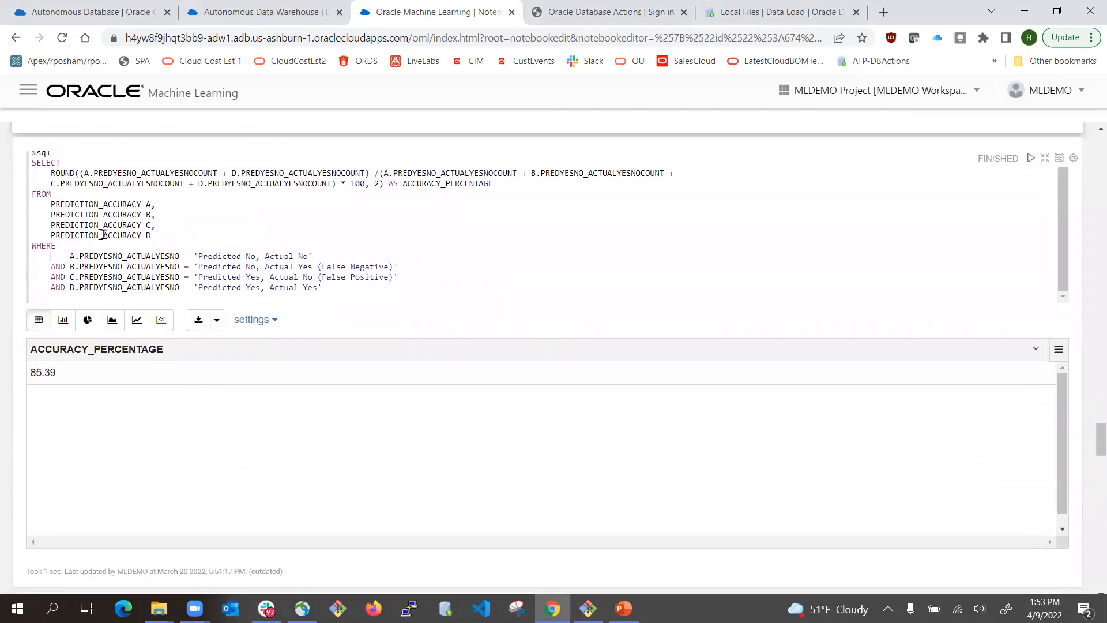
{"action": "scroll", "coordinate": [326, 270], "scroll_direction": "up", "scroll_amount": 2}
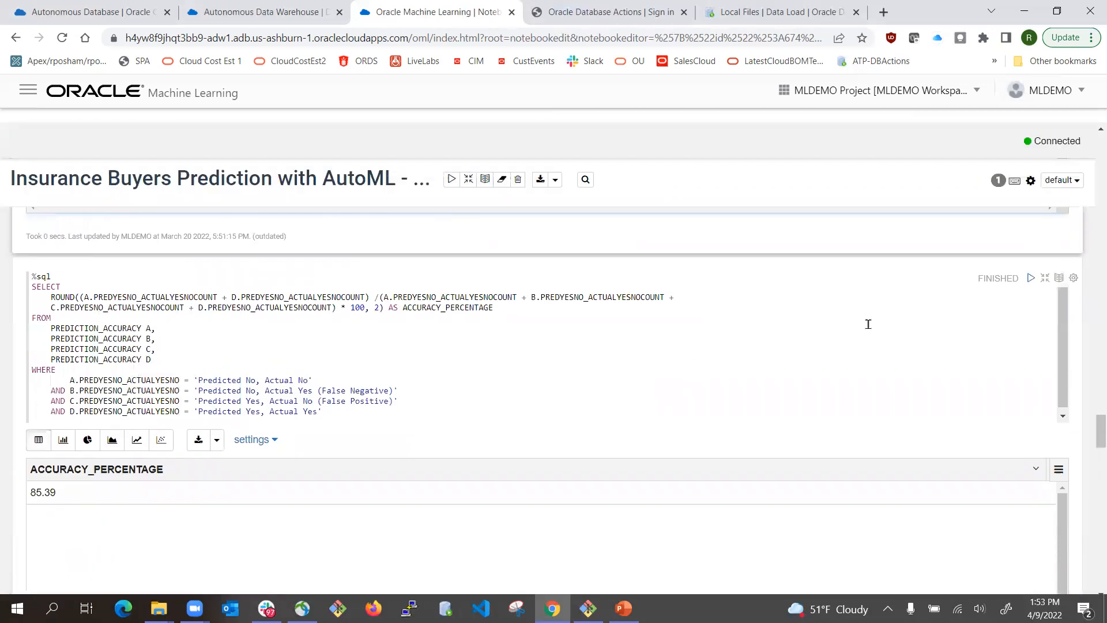
{"action": "left_click", "coordinate": [1031, 277]}
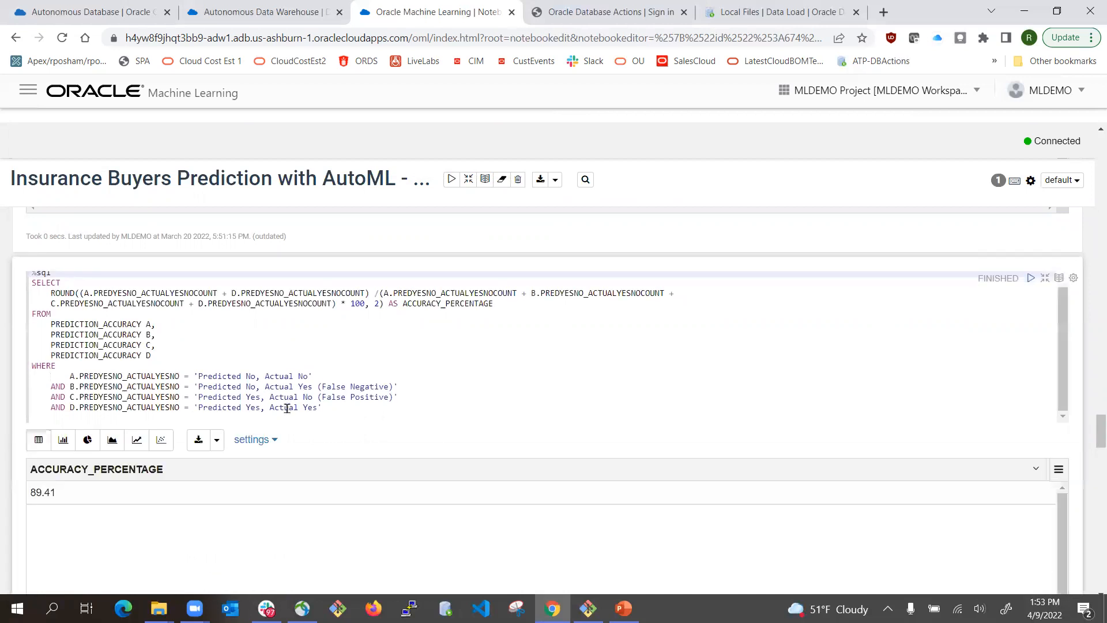
{"action": "scroll", "coordinate": [137, 458], "scroll_direction": "down", "scroll_amount": 2}
{"action": "scroll", "coordinate": [80, 395], "scroll_direction": "down", "scroll_amount": 1}
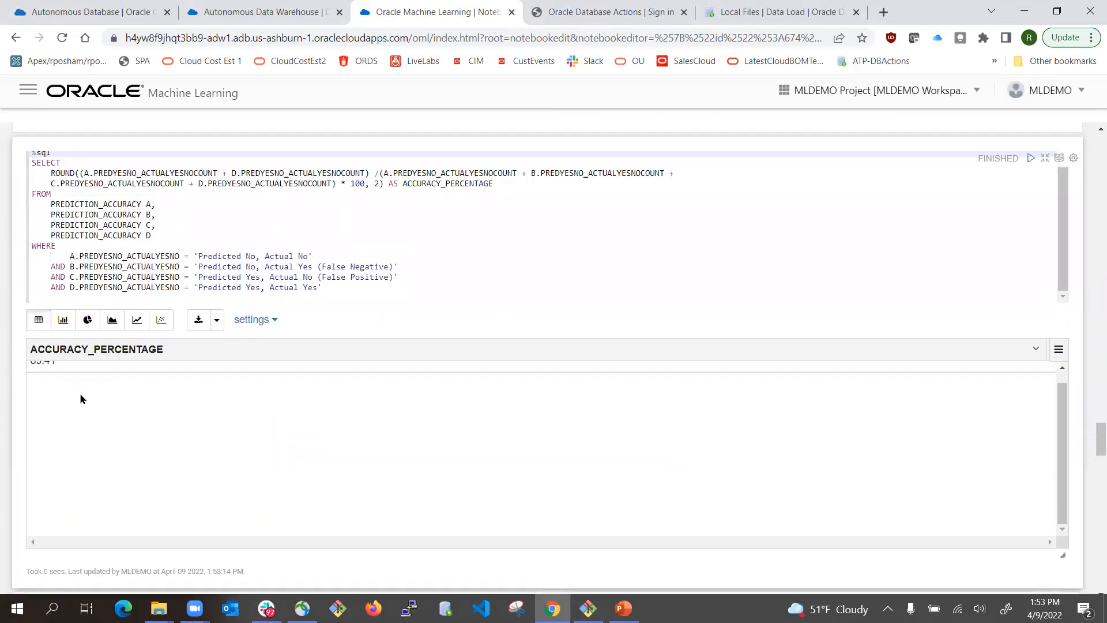
{"action": "scroll", "coordinate": [107, 459], "scroll_direction": "up", "scroll_amount": 1}
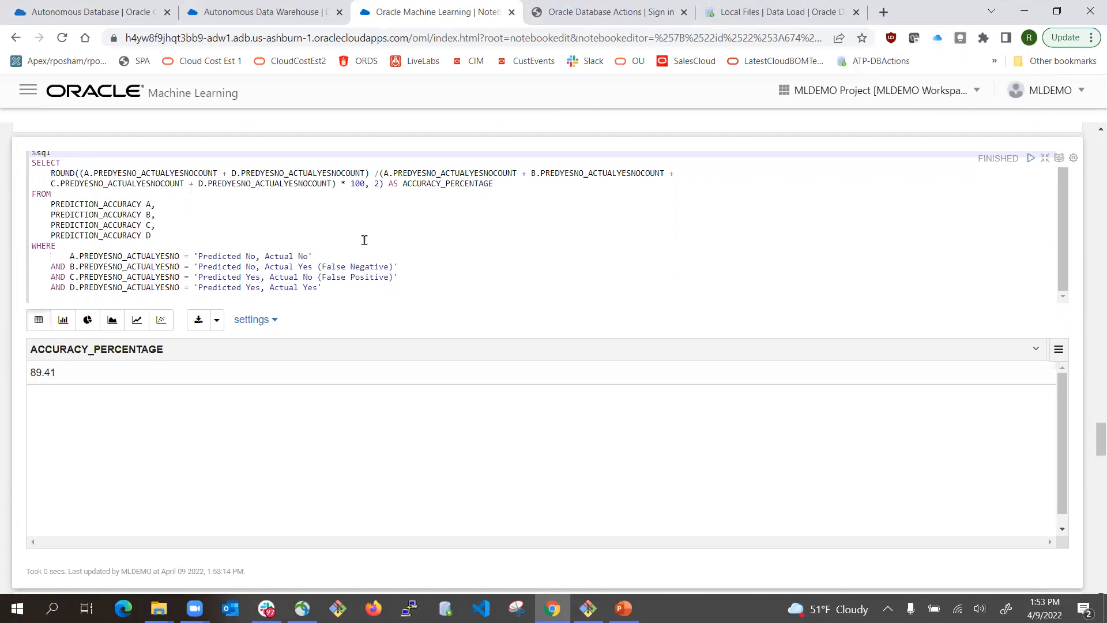
{"action": "scroll", "coordinate": [827, 404], "scroll_direction": "down", "scroll_amount": 1}
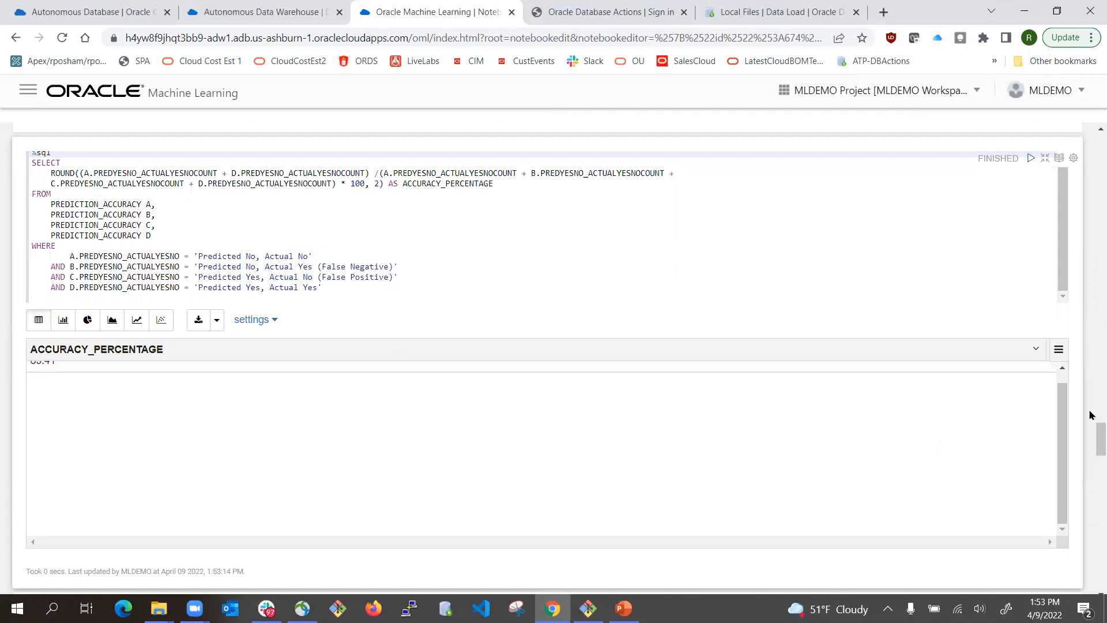
{"action": "scroll", "coordinate": [1090, 415], "scroll_direction": "down", "scroll_amount": 4}
{"action": "scroll", "coordinate": [1089, 415], "scroll_direction": "down", "scroll_amount": 2}
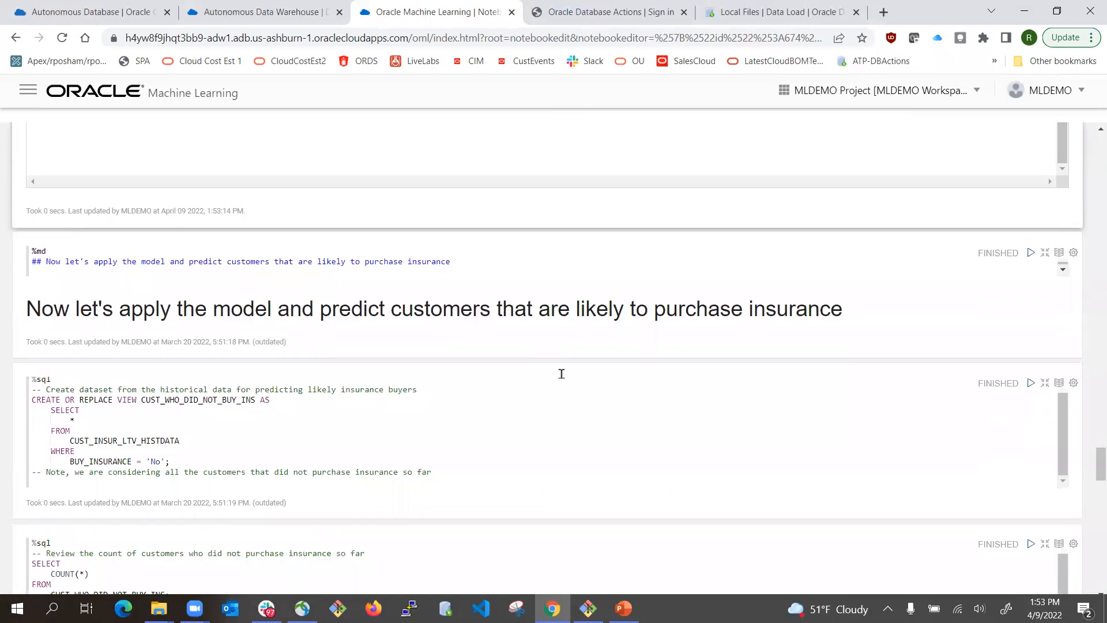
- Recreate the CUST_WHO_DID_NOT_BUY_INS view from CUST_INSUR_LTV_HISTDATA
{"action": "scroll", "coordinate": [185, 327], "scroll_direction": "down", "scroll_amount": 2}
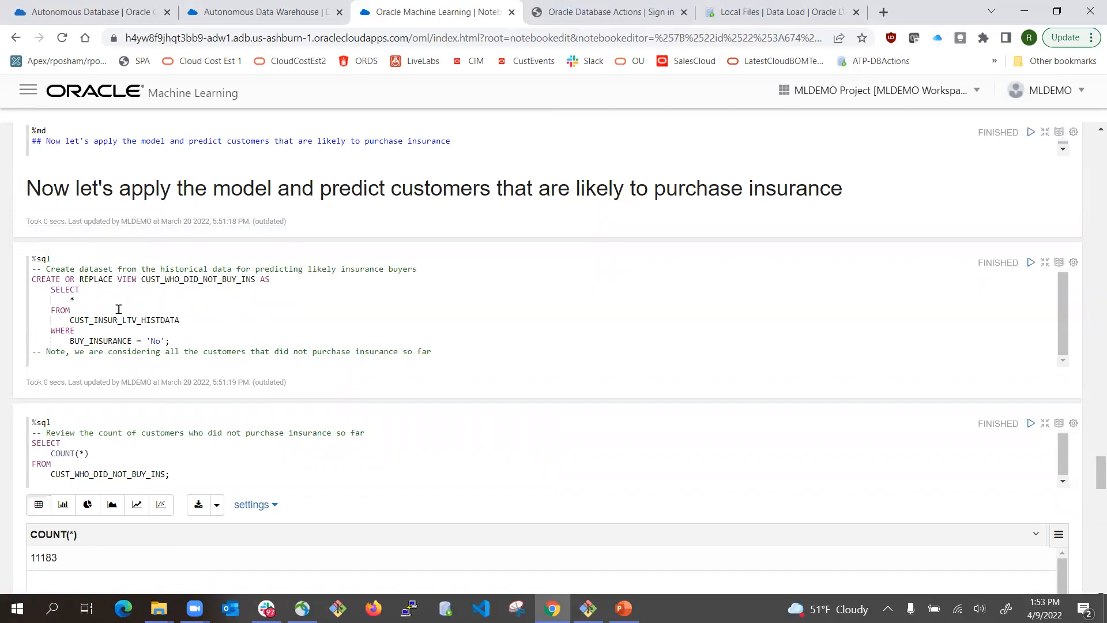
{"action": "left_click_drag", "start_coordinate": [89, 340], "coordinate": [178, 342]}
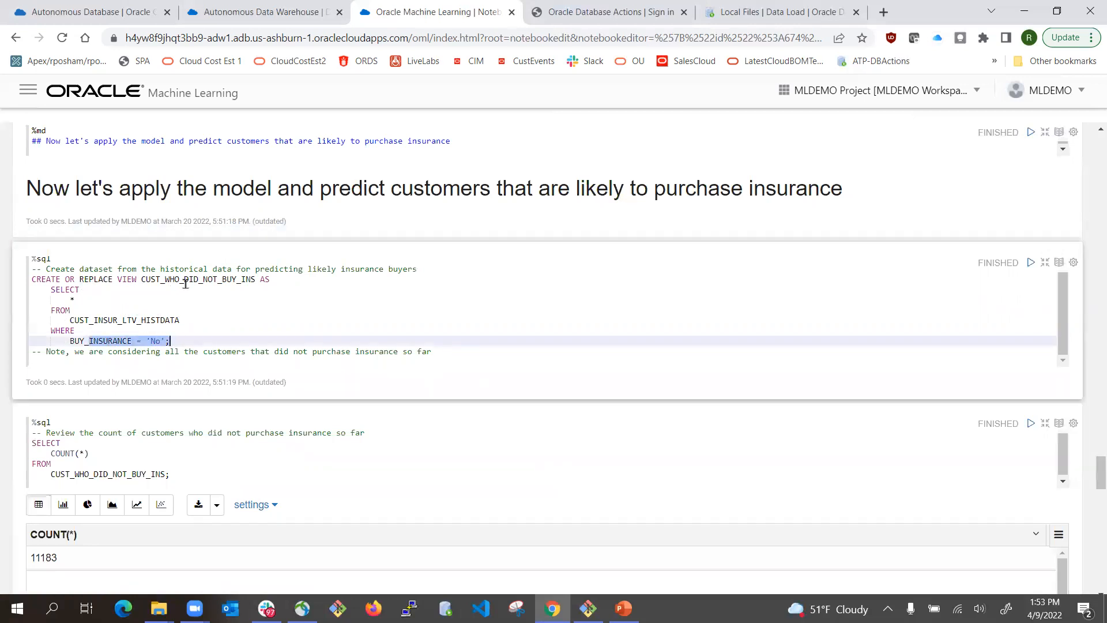
{"action": "left_click", "coordinate": [184, 281]}
{"action": "left_click", "coordinate": [113, 320]}
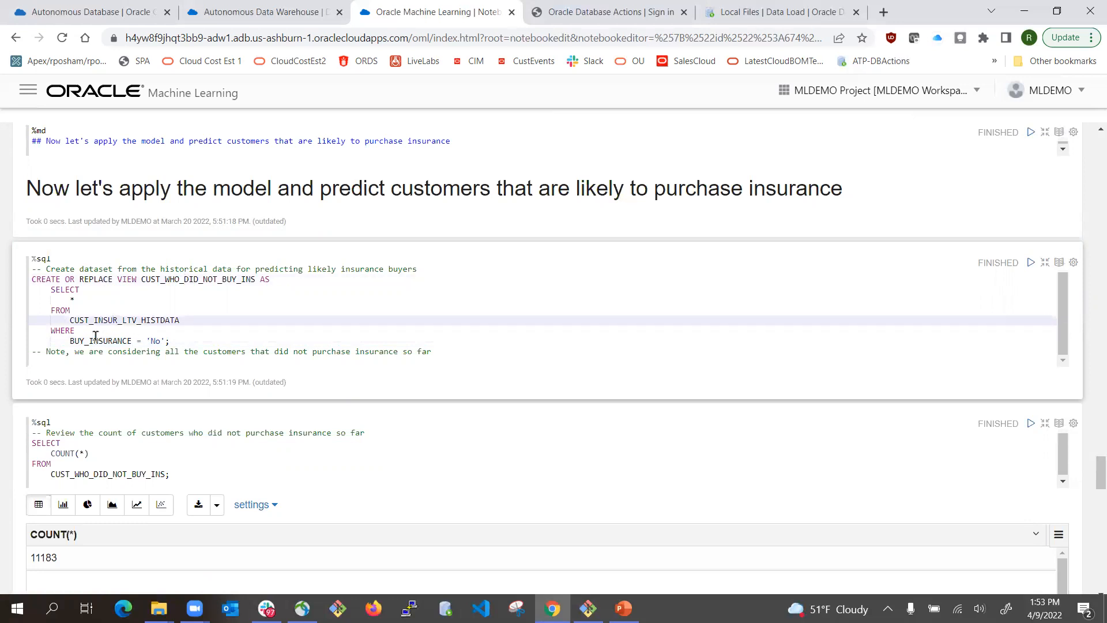
{"action": "left_click", "coordinate": [1031, 262]}
- Rerun the non-buyer count, which now shows 11183 customers
{"action": "scroll", "coordinate": [234, 314], "scroll_direction": "down", "scroll_amount": 2}
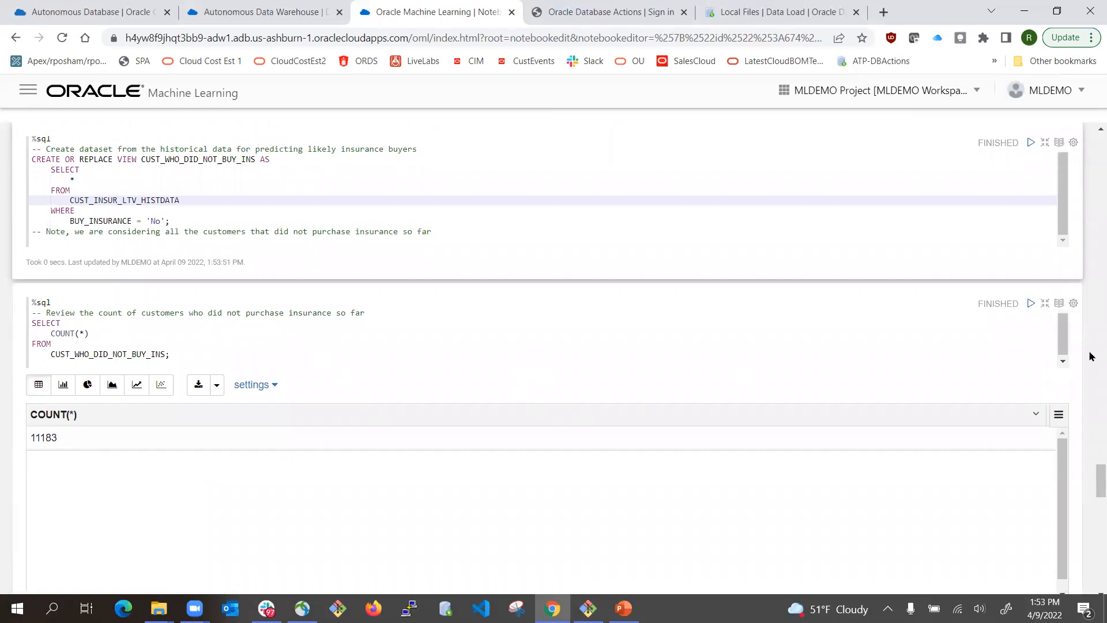
{"action": "left_click", "coordinate": [1026, 306]}
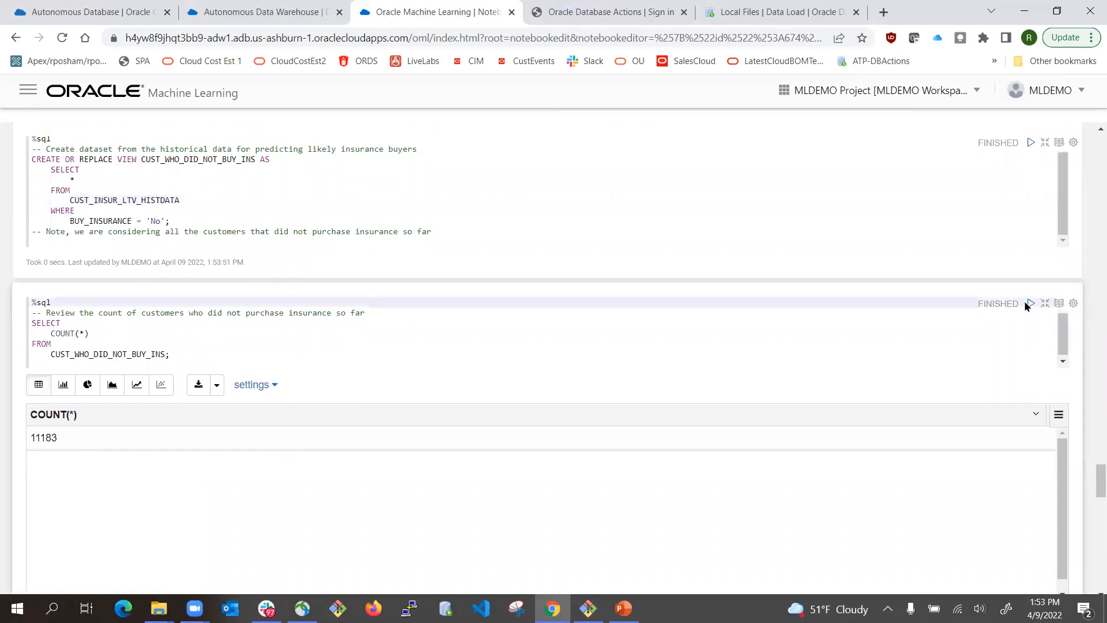
{"action": "left_click", "coordinate": [1032, 305]}
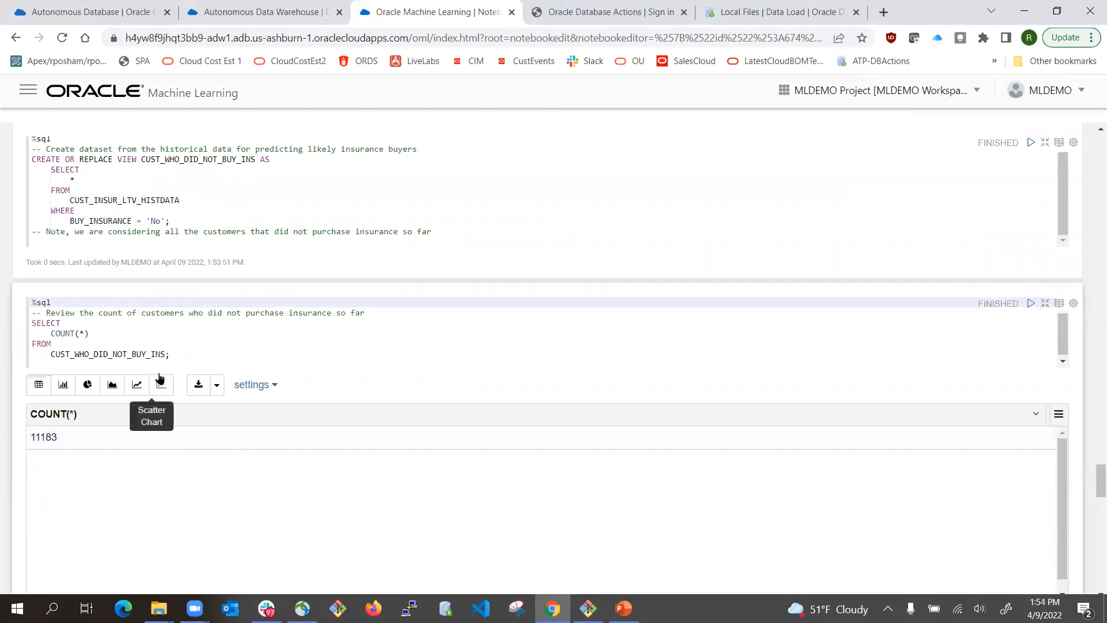
{"action": "scroll", "coordinate": [517, 414], "scroll_direction": "down", "scroll_amount": 4}
{"action": "scroll", "coordinate": [517, 413], "scroll_direction": "down", "scroll_amount": 4}
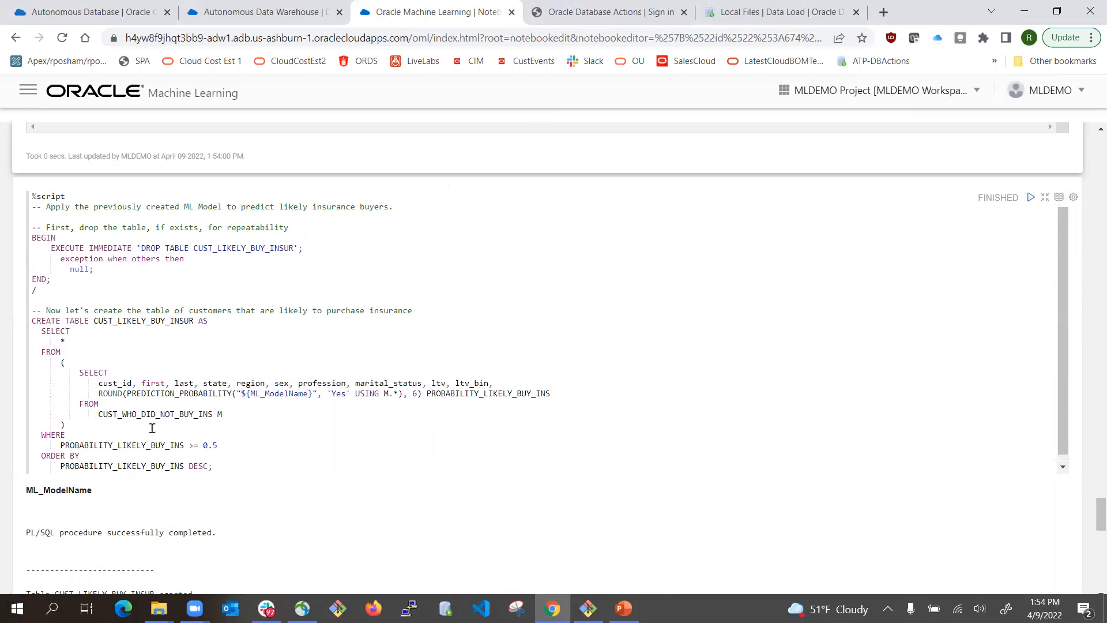
- Run the %script paragraph that creates the CUST_LIKELY_BUY_INSUR table
{"action": "left_click", "coordinate": [142, 321]}
{"action": "double_click", "coordinate": [142, 321]}
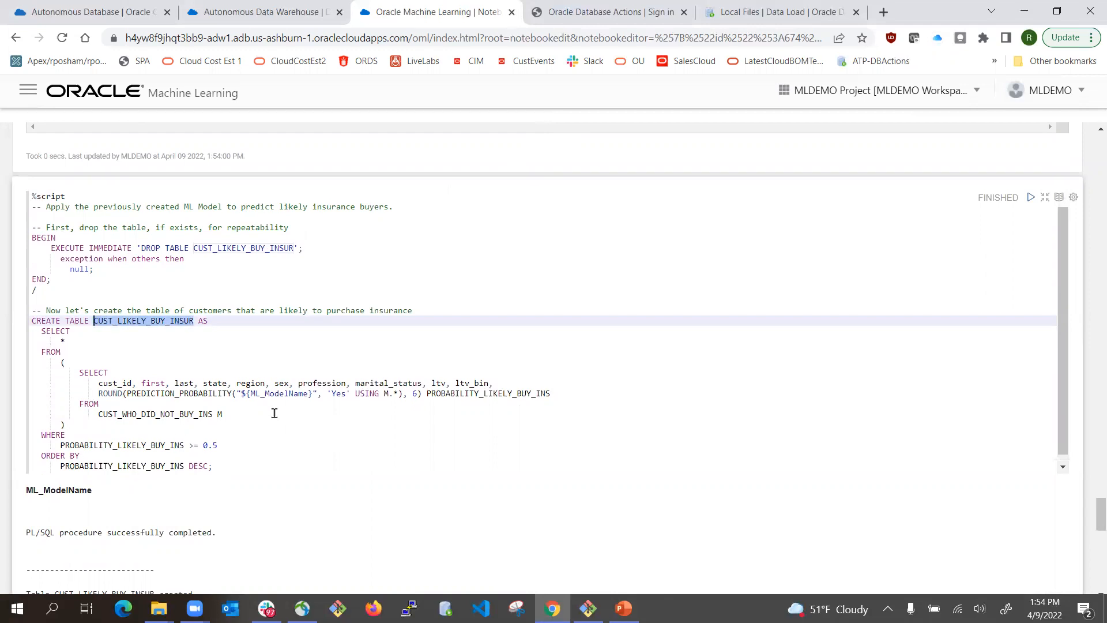
{"action": "scroll", "coordinate": [300, 416], "scroll_direction": "down", "scroll_amount": 4}
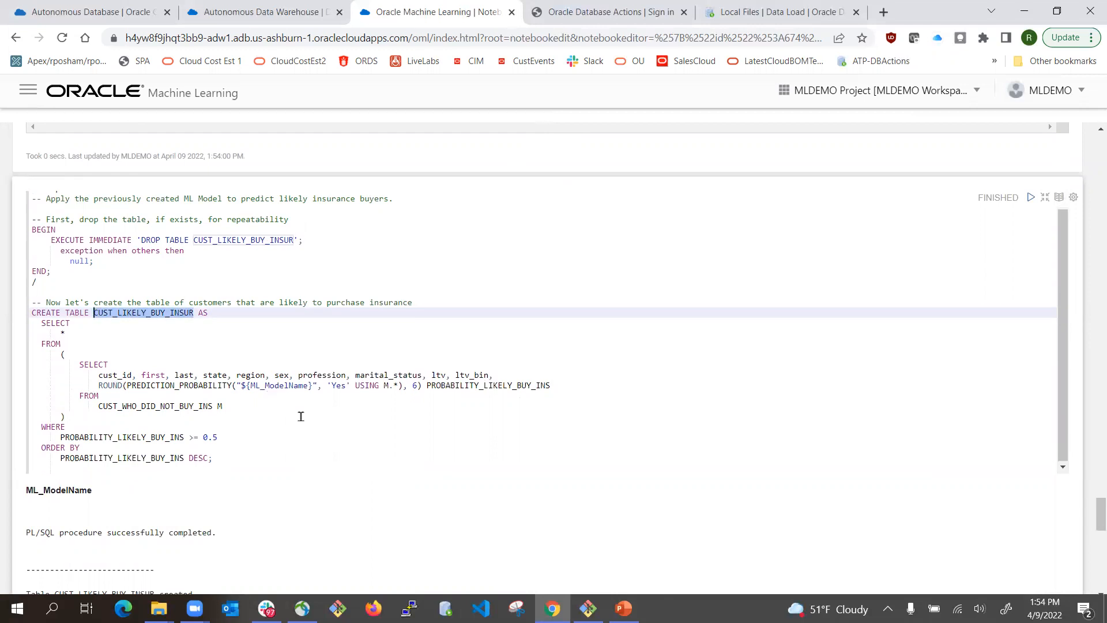
{"action": "scroll", "coordinate": [154, 389], "scroll_direction": "down", "scroll_amount": 2}
{"action": "scroll", "coordinate": [167, 346], "scroll_direction": "up", "scroll_amount": 4}
{"action": "scroll", "coordinate": [330, 320], "scroll_direction": "up", "scroll_amount": 2}
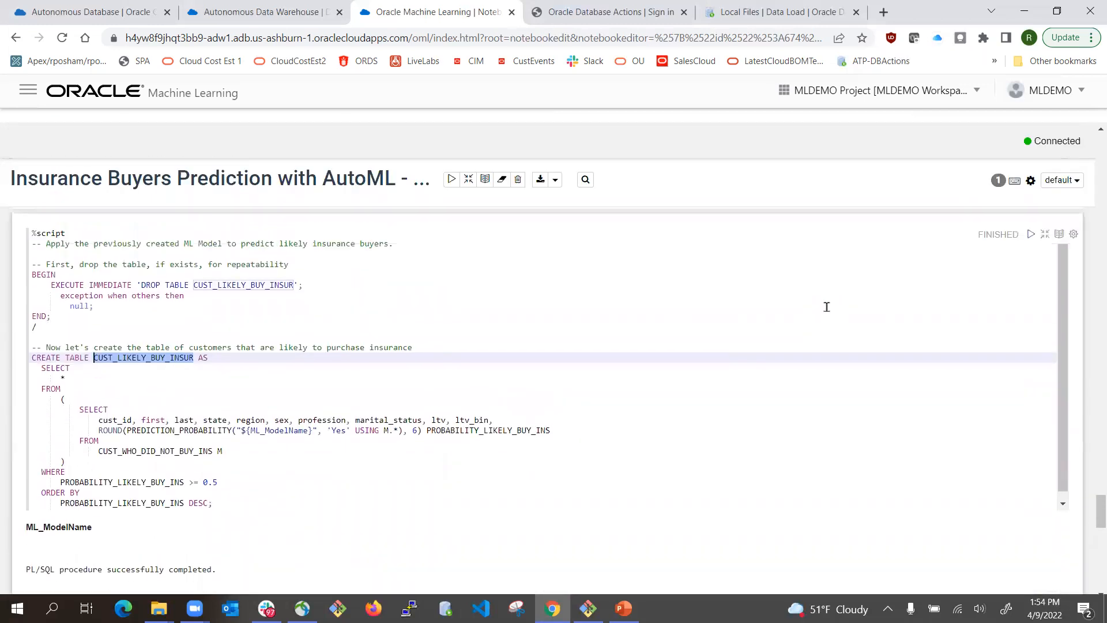
{"action": "scroll", "coordinate": [828, 306], "scroll_direction": "up", "scroll_amount": 2}
{"action": "left_click", "coordinate": [1032, 318]}
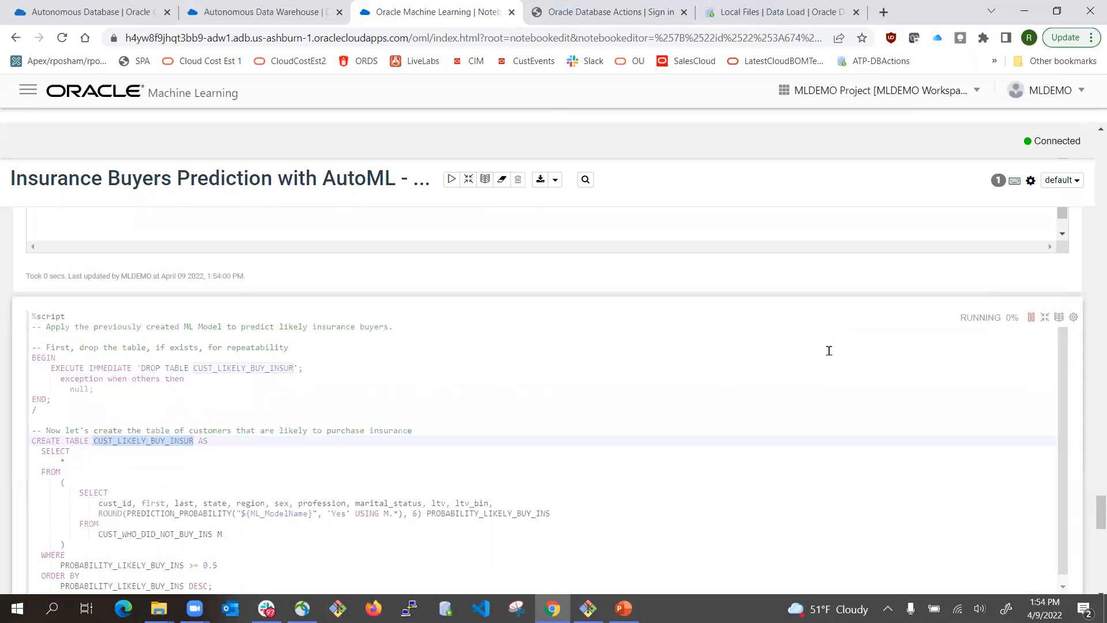
{"action": "scroll", "coordinate": [247, 410], "scroll_direction": "down", "scroll_amount": 3}
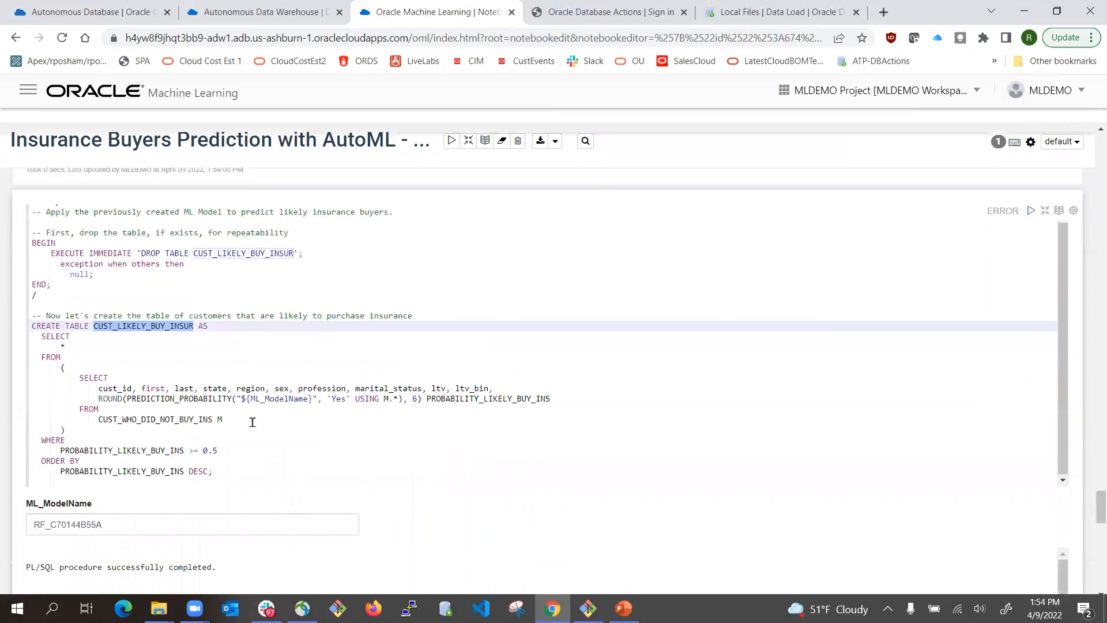
{"action": "scroll", "coordinate": [253, 422], "scroll_direction": "down", "scroll_amount": 2}
{"action": "double_click", "coordinate": [118, 387]}
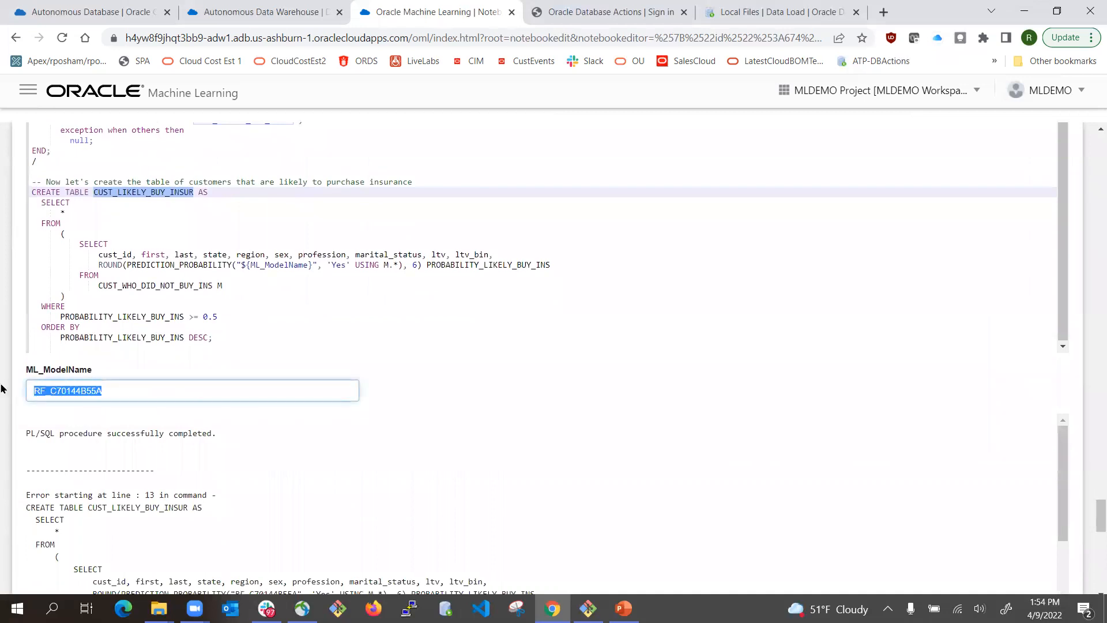
{"action": "key", "text": "ctrl+v"}
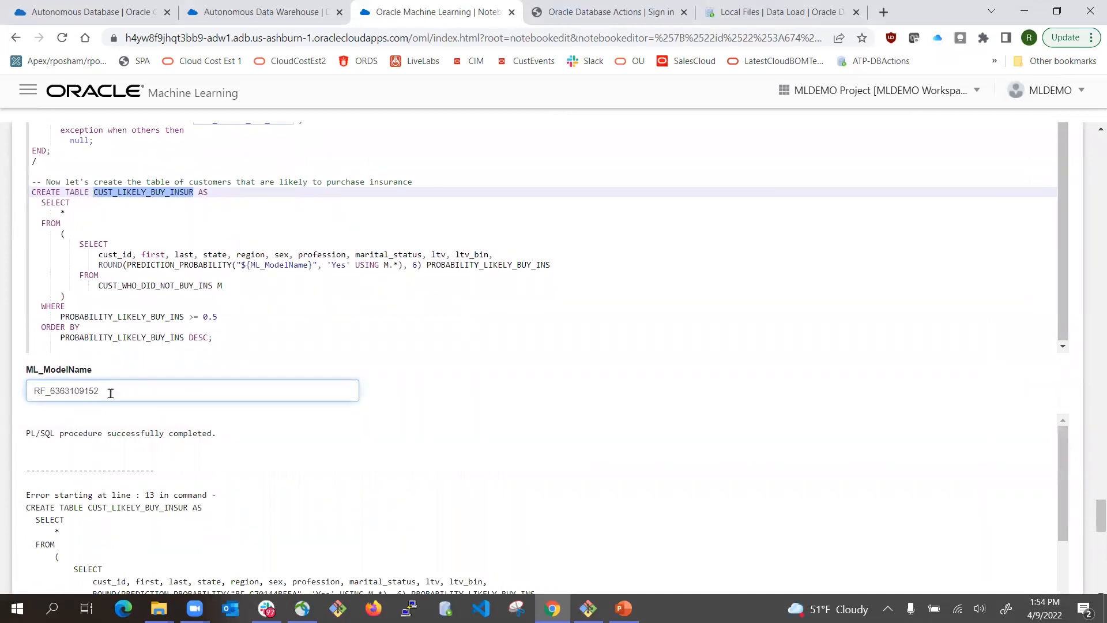
{"action": "scroll", "coordinate": [816, 384], "scroll_direction": "up", "scroll_amount": 4}
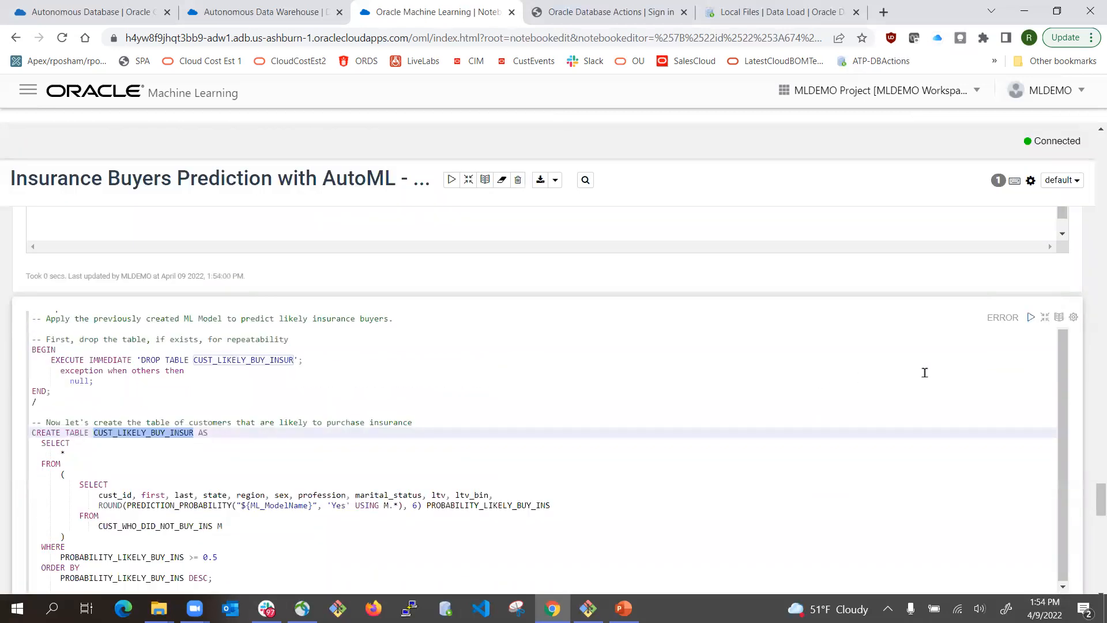
{"action": "left_click", "coordinate": [1031, 318]}
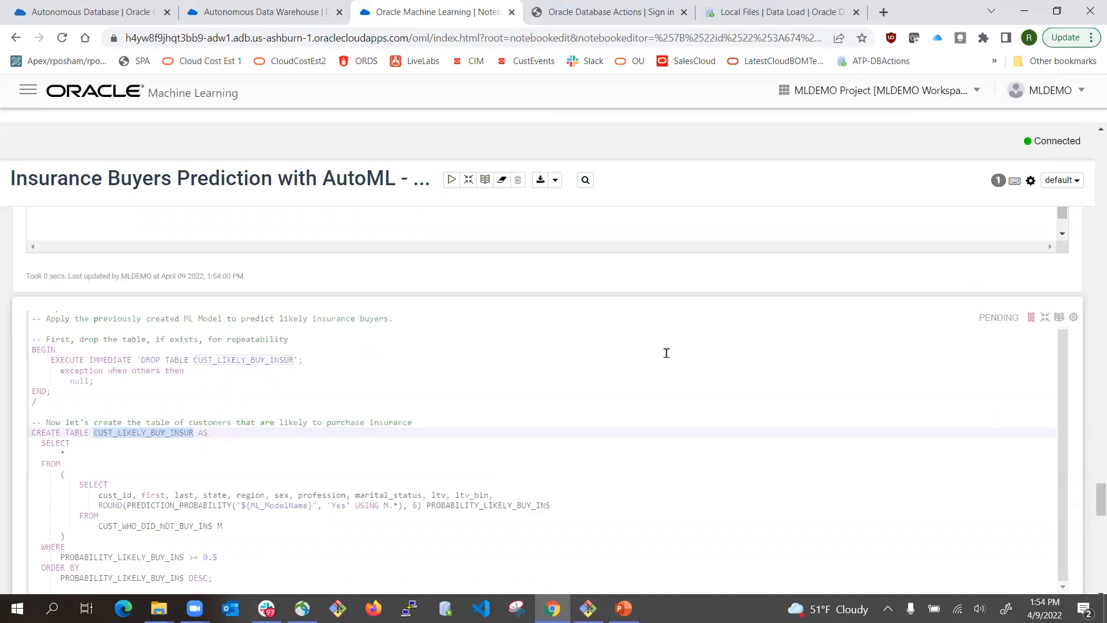
{"action": "scroll", "coordinate": [457, 386], "scroll_direction": "down", "scroll_amount": 6}
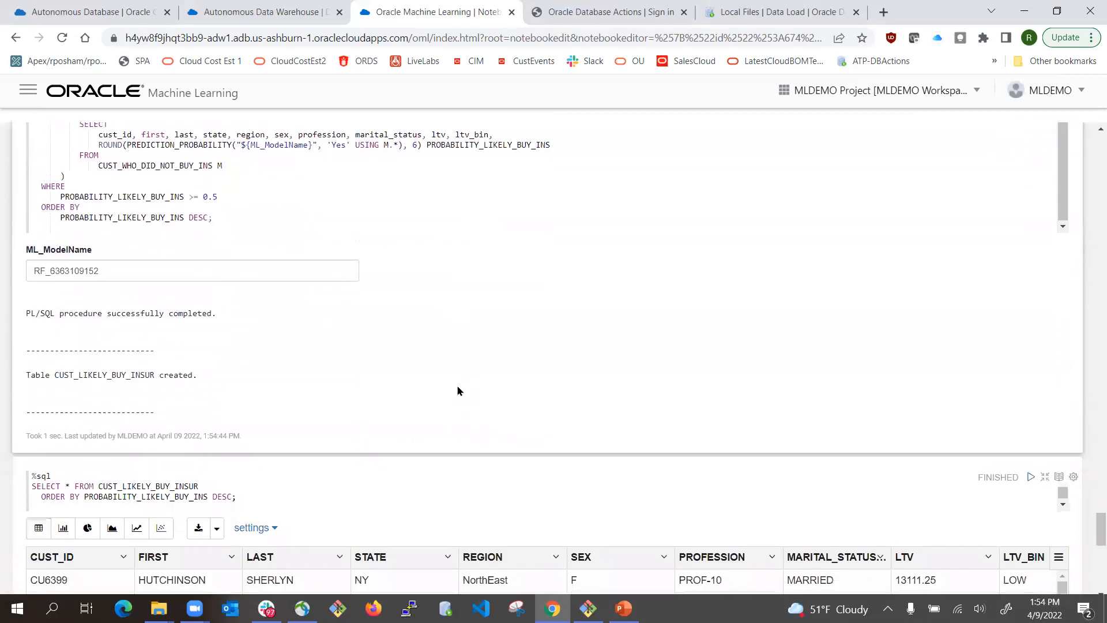
- Rerun the CUST_LIKELY_BUY_INSUR listing ordered by buy probability, now starting with CU14362
{"action": "scroll", "coordinate": [287, 320], "scroll_direction": "down", "scroll_amount": 2}
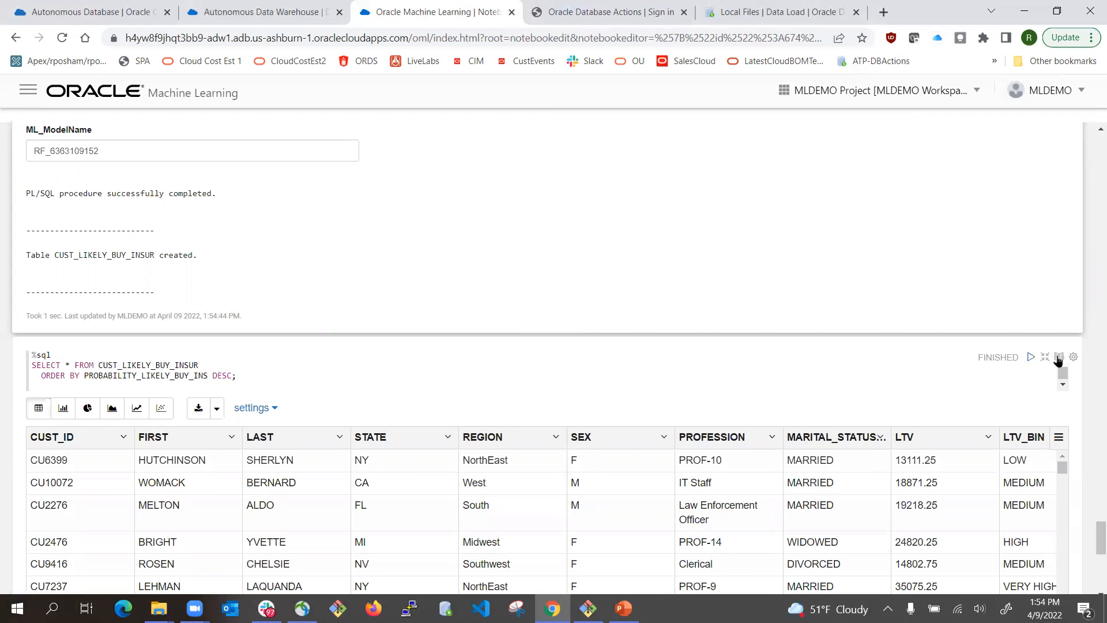
{"action": "left_click", "coordinate": [1030, 359]}
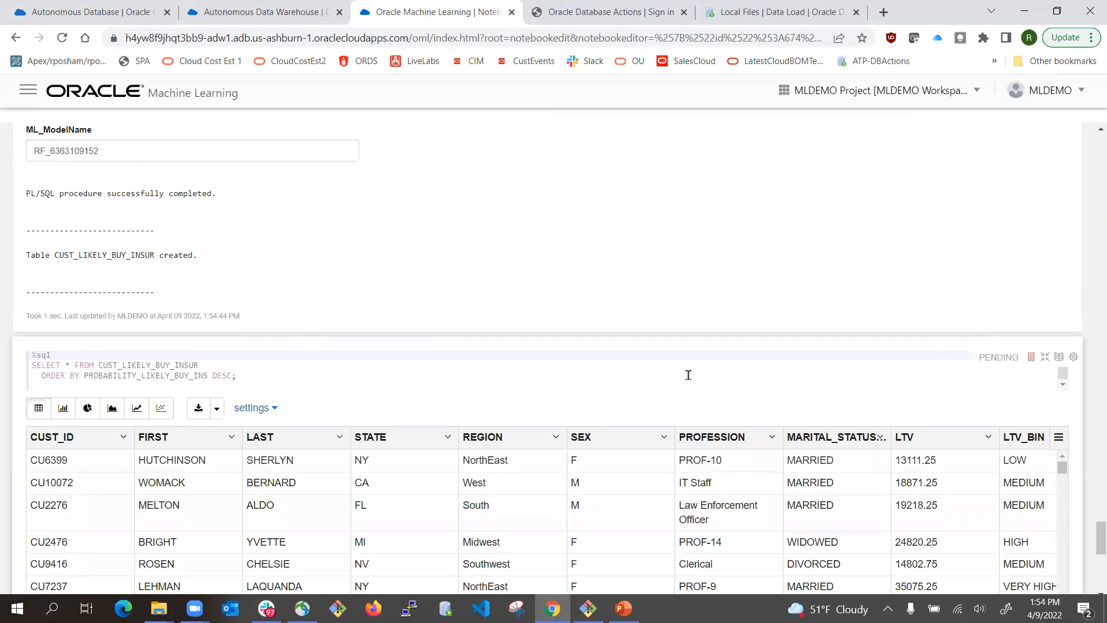
{"action": "scroll", "coordinate": [269, 499], "scroll_direction": "down", "scroll_amount": 5}
{"action": "scroll", "coordinate": [269, 500], "scroll_direction": "up", "scroll_amount": 5}
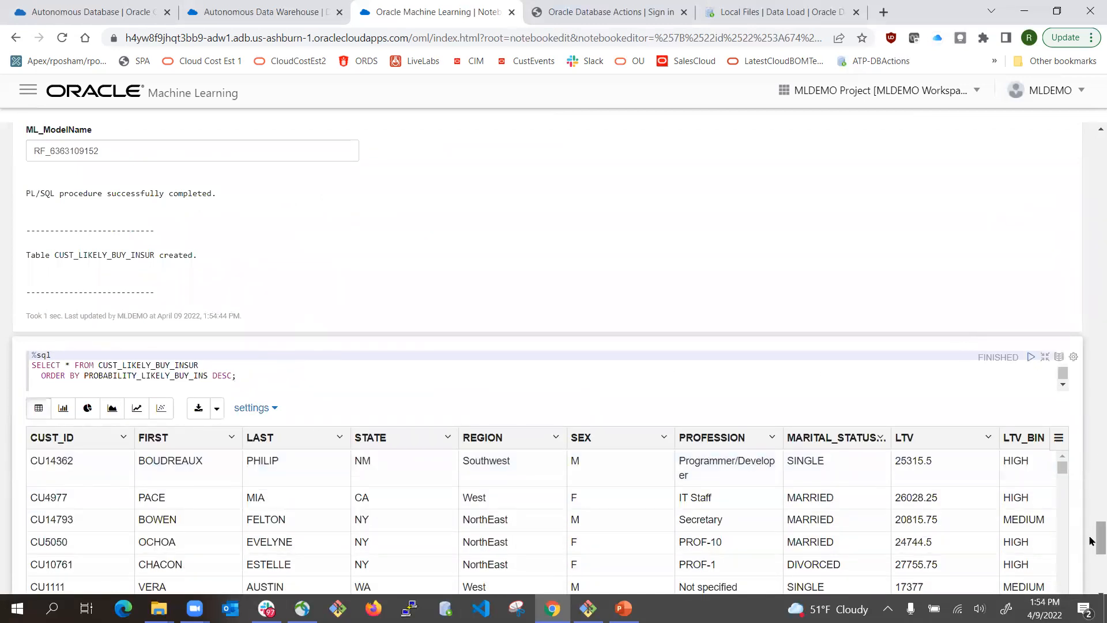
{"action": "scroll", "coordinate": [1090, 541], "scroll_direction": "down", "scroll_amount": 3}
{"action": "scroll", "coordinate": [1090, 540], "scroll_direction": "up", "scroll_amount": 3}
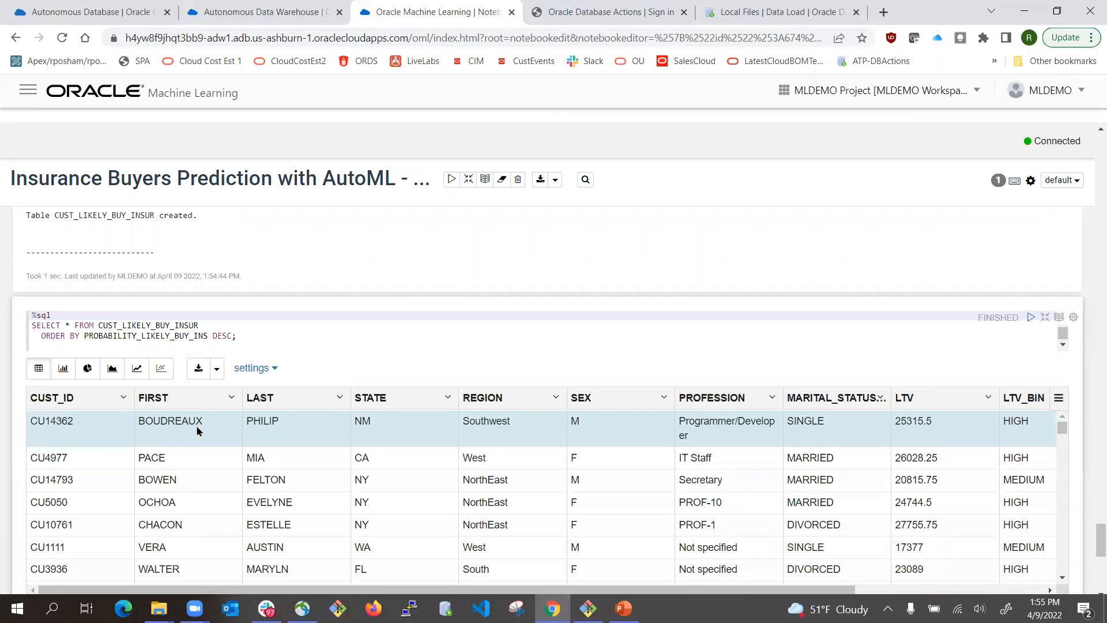
{"action": "scroll", "coordinate": [1006, 424], "scroll_direction": "down", "scroll_amount": 3}
{"action": "scroll", "coordinate": [1091, 363], "scroll_direction": "down", "scroll_amount": 2}
{"action": "scroll", "coordinate": [1091, 380], "scroll_direction": "down", "scroll_amount": 4}
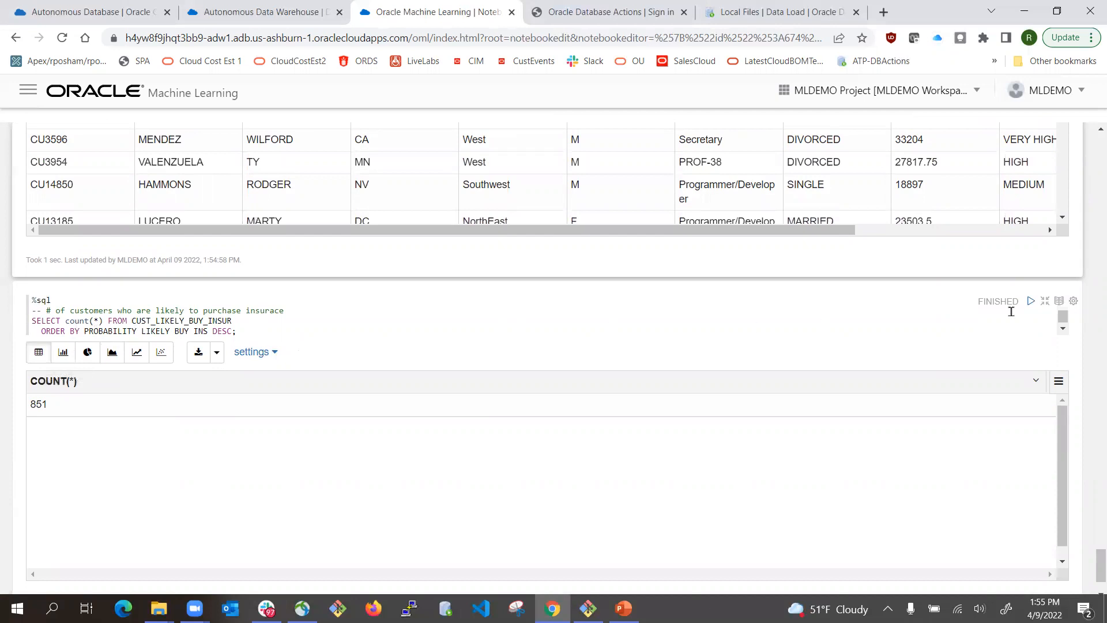
- Rerun the likely-buyers count, now 746 instead of 851, and highlight the SELECT count(*) line
{"action": "left_click", "coordinate": [1031, 301]}
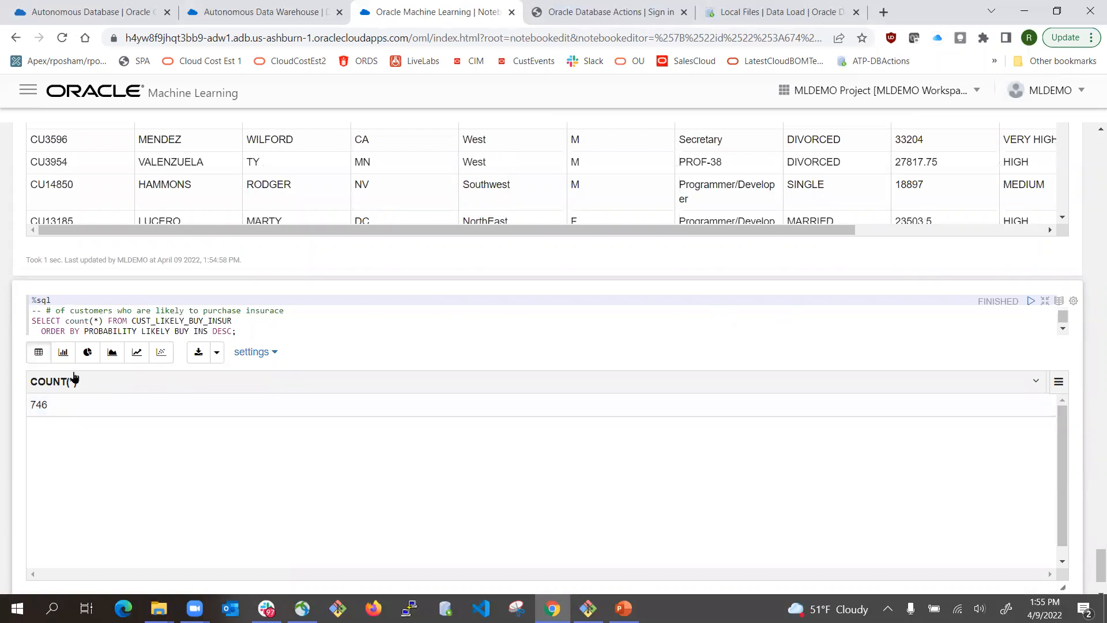
{"action": "scroll", "coordinate": [703, 293], "scroll_direction": "up", "scroll_amount": 2}
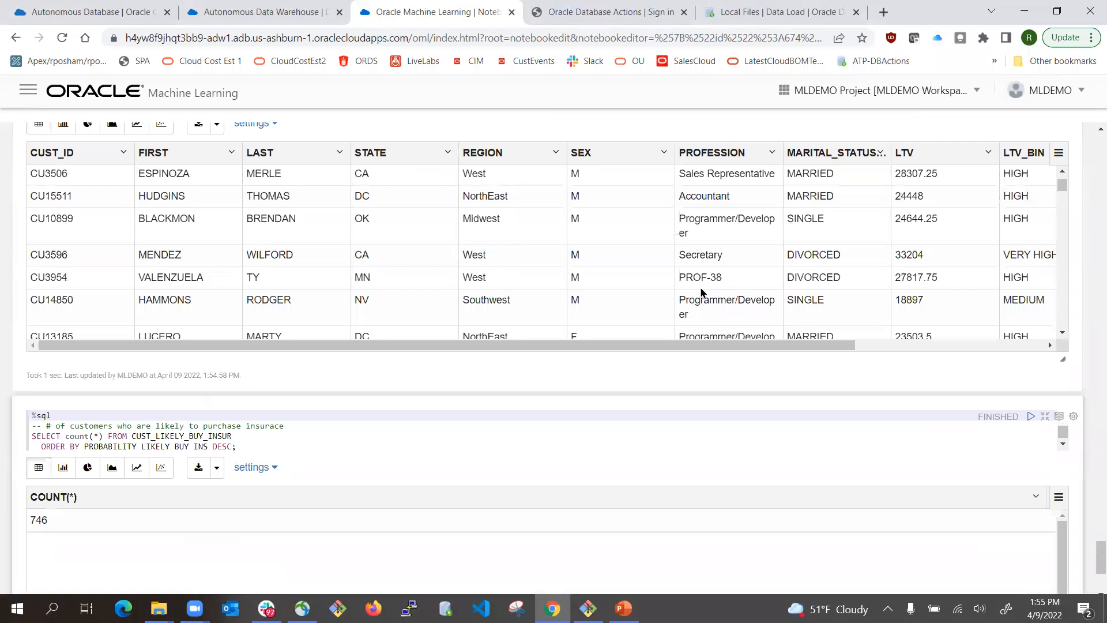
{"action": "scroll", "coordinate": [703, 293], "scroll_direction": "up", "scroll_amount": 1}
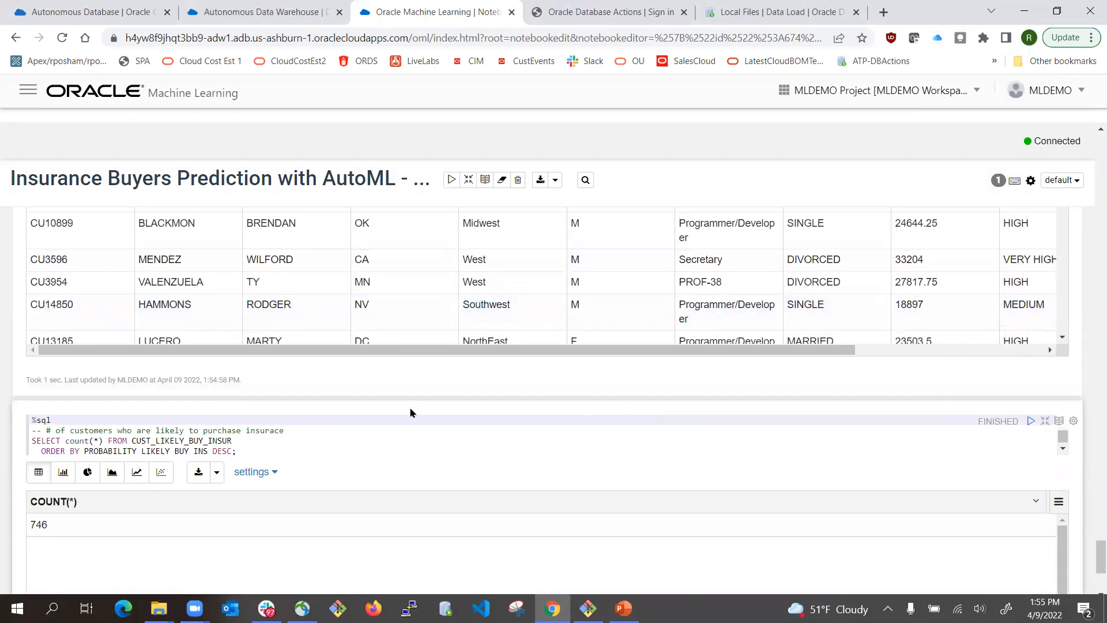
{"action": "double_click", "coordinate": [37, 523]}
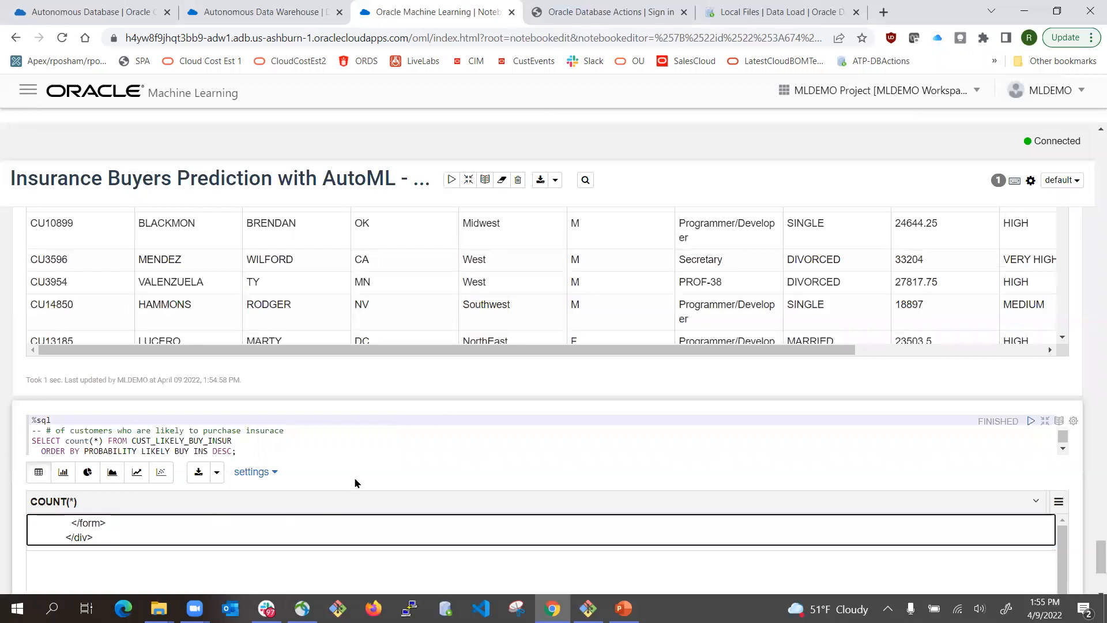
{"action": "left_click", "coordinate": [347, 447]}
{"action": "scroll", "coordinate": [348, 448], "scroll_direction": "down", "scroll_amount": 2}
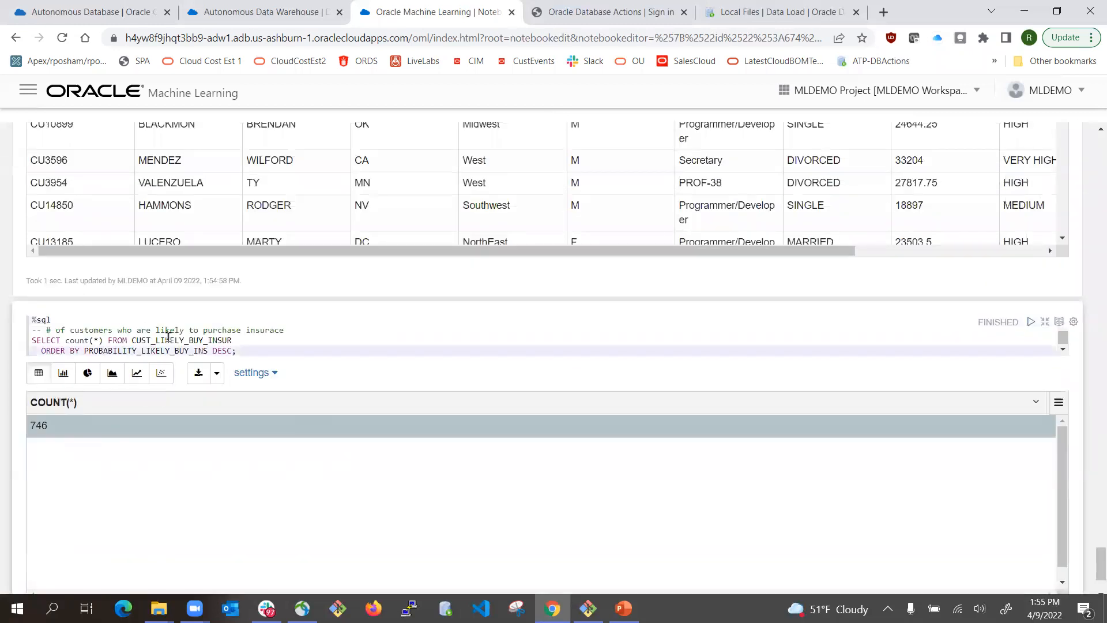
{"action": "left_click_drag", "start_coordinate": [32, 340], "coordinate": [244, 340]}
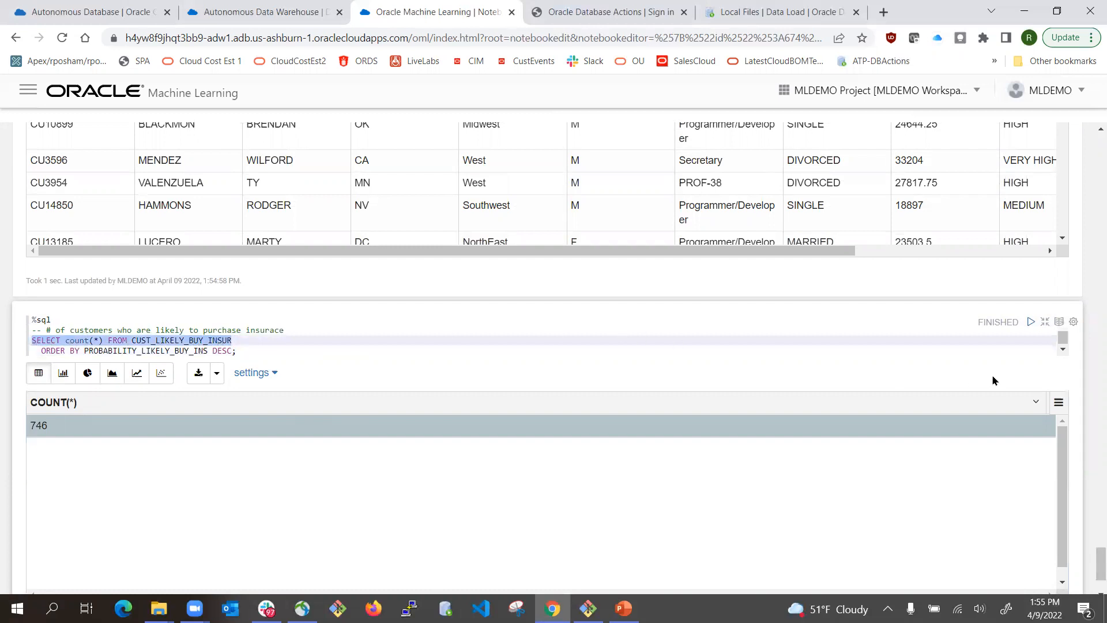
{"action": "scroll", "coordinate": [606, 199], "scroll_direction": "up", "scroll_amount": 15}
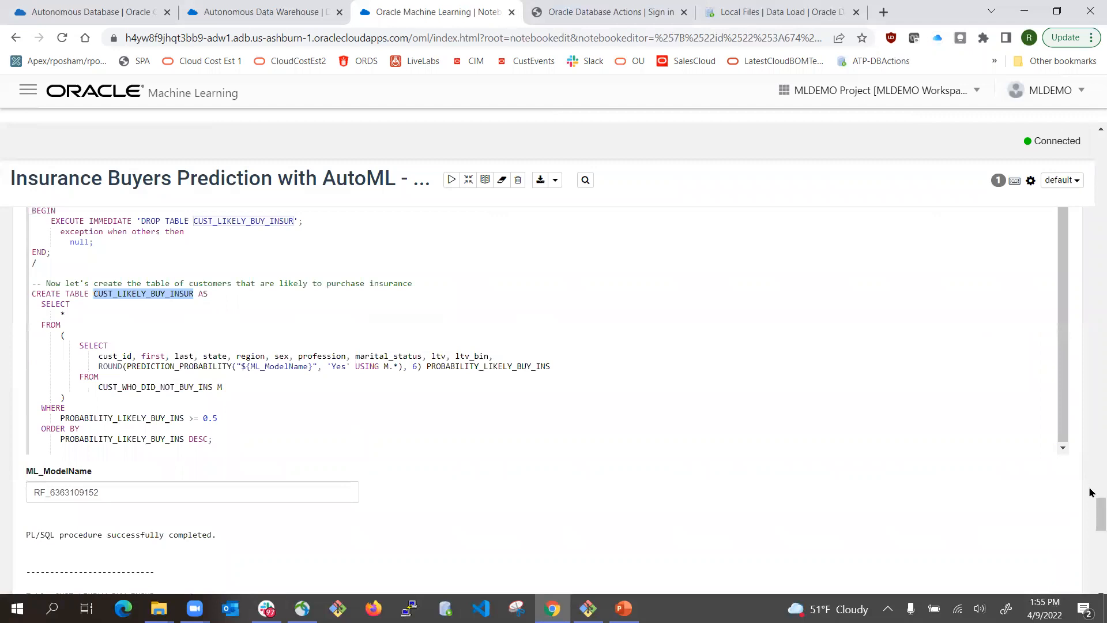
{"action": "scroll", "coordinate": [1090, 461], "scroll_direction": "up", "scroll_amount": 10}
{"action": "scroll", "coordinate": [1089, 185], "scroll_direction": "up", "scroll_amount": 10}
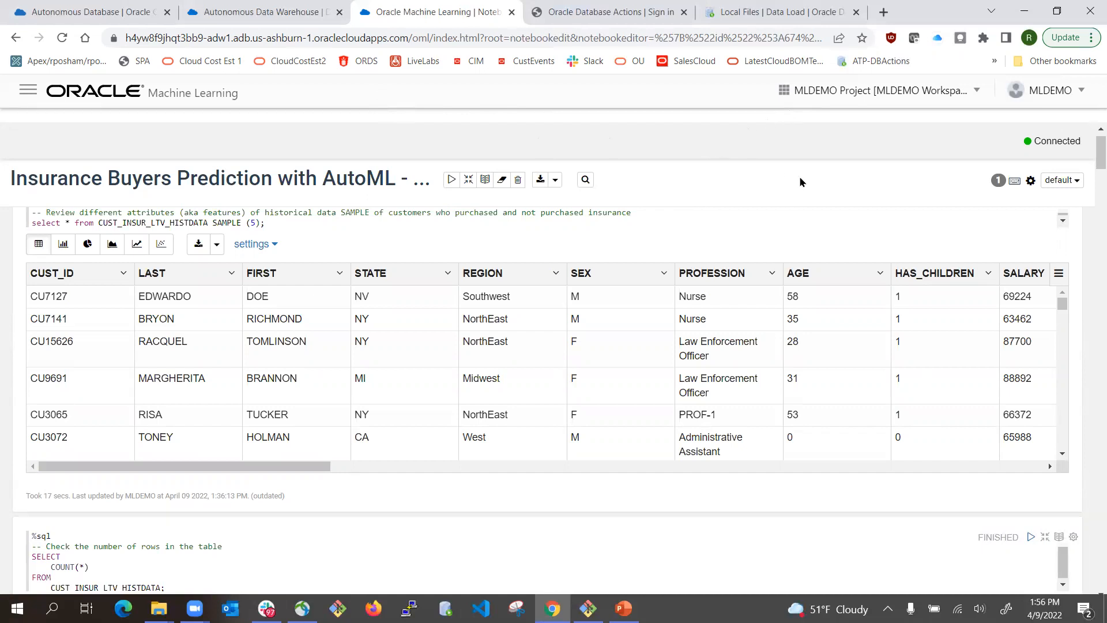
{"action": "scroll", "coordinate": [800, 182], "scroll_direction": "up", "scroll_amount": 1}
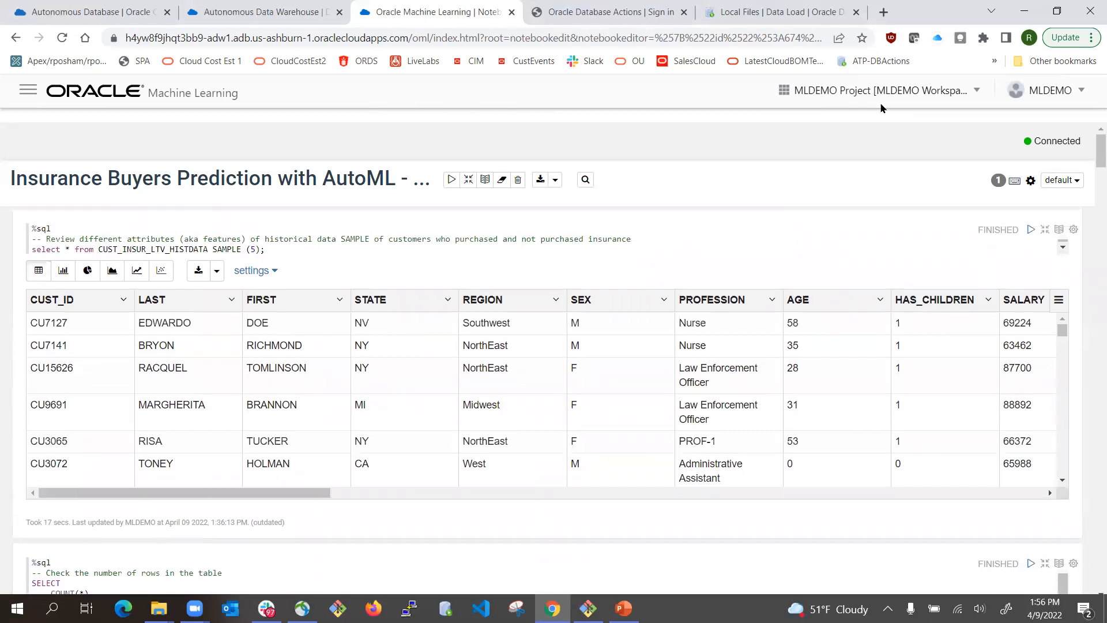